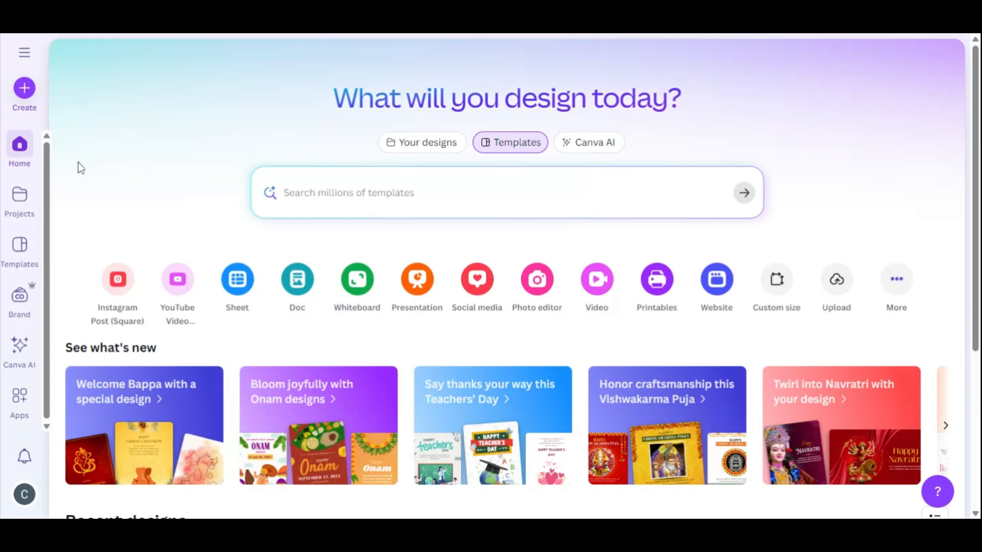
Create a new Instagram Post (Square) design, 1080 × 1080 px, and dismiss the offer to open it in the desktop app.
click(25, 89)
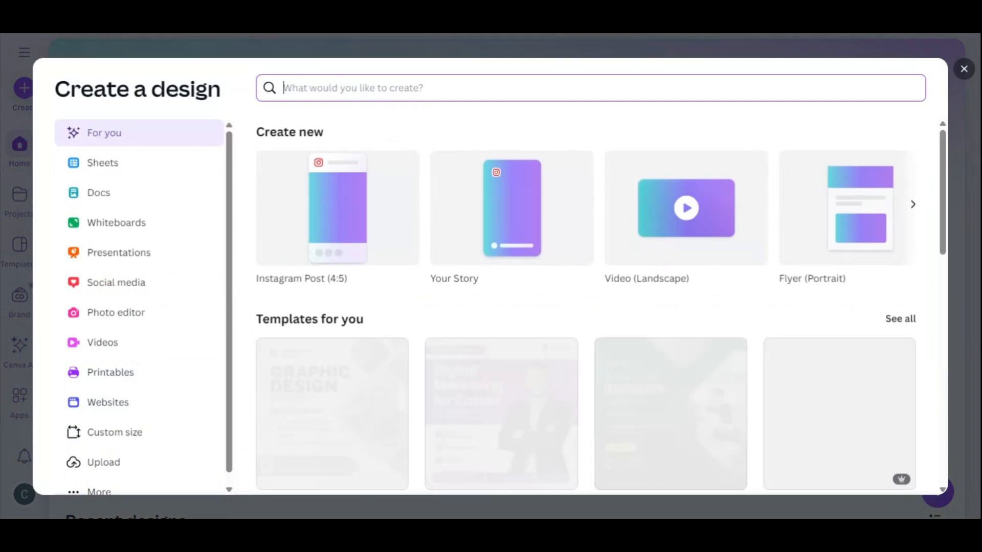
text(Instagra)
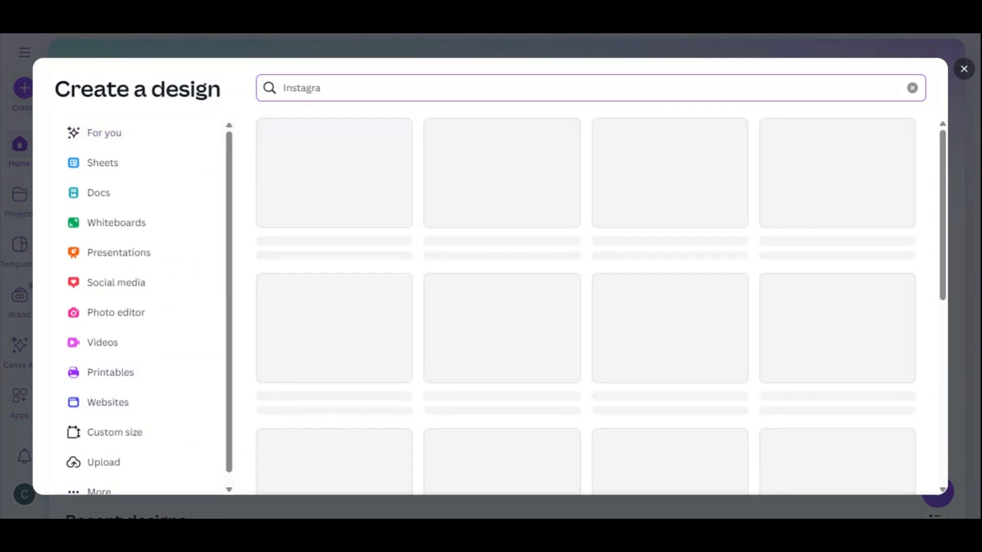
text(m)
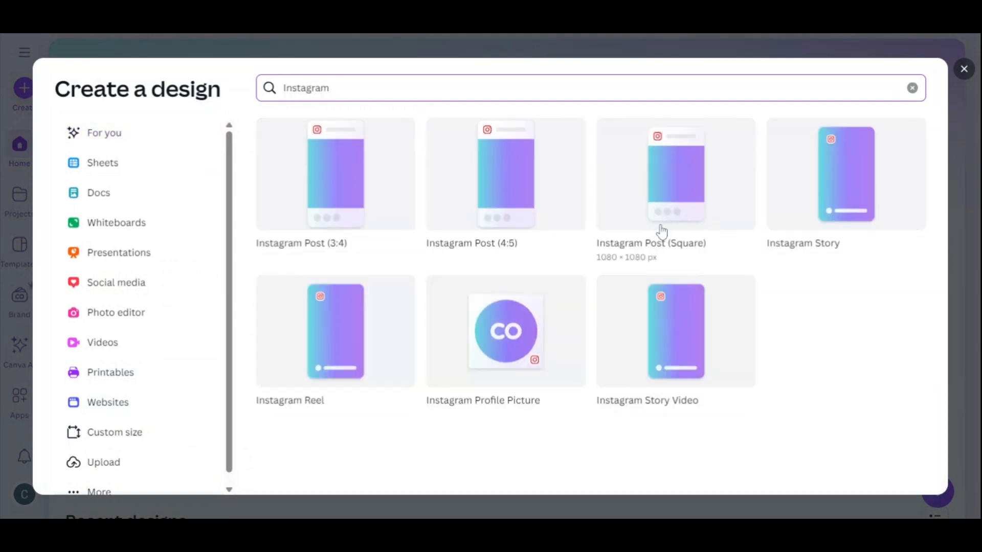
click(668, 195)
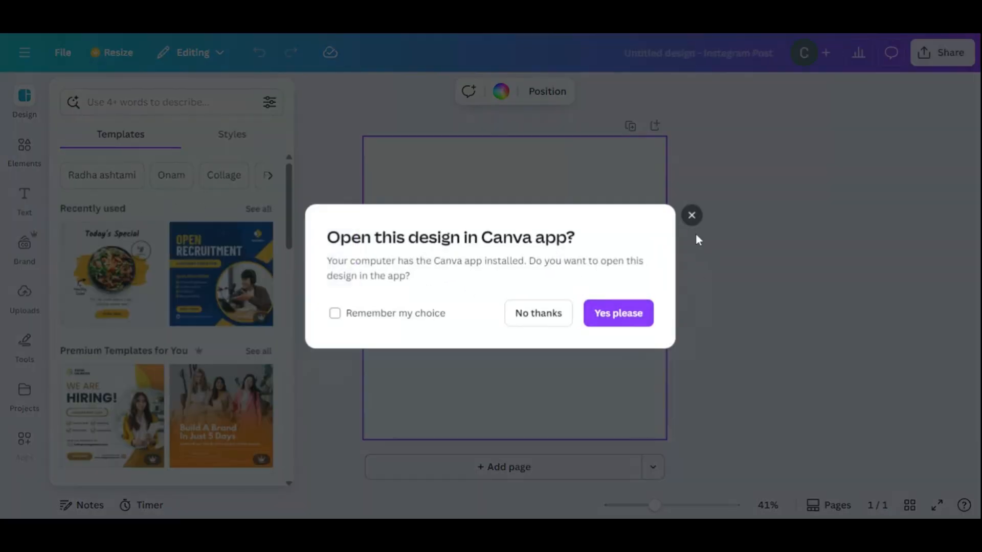
click(690, 218)
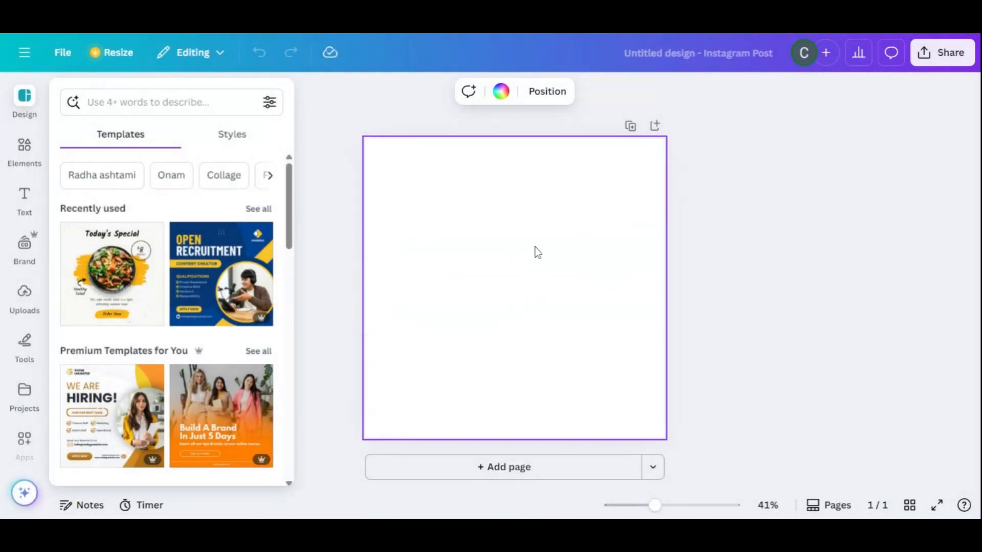
Search the design templates for "Gym".
click(450, 273)
click(25, 169)
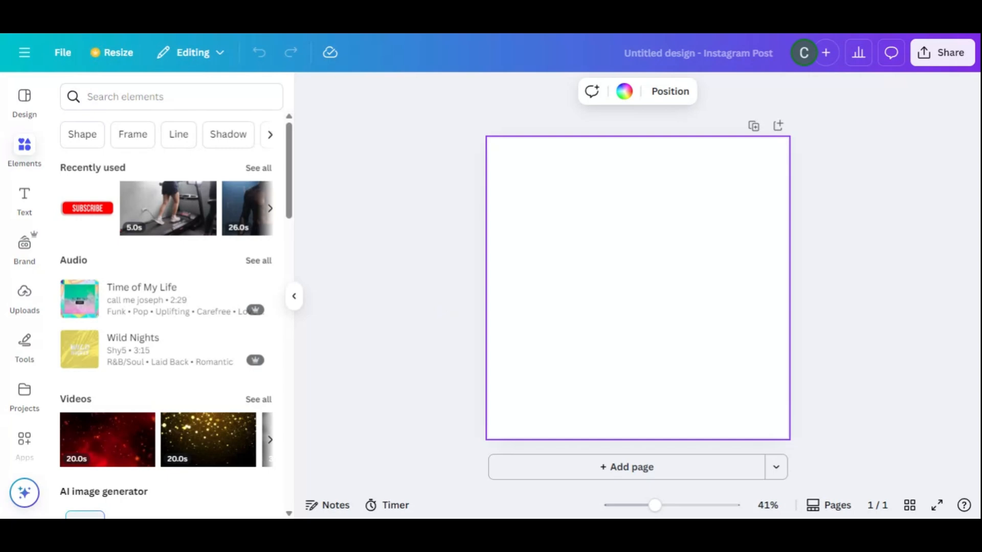
click(26, 105)
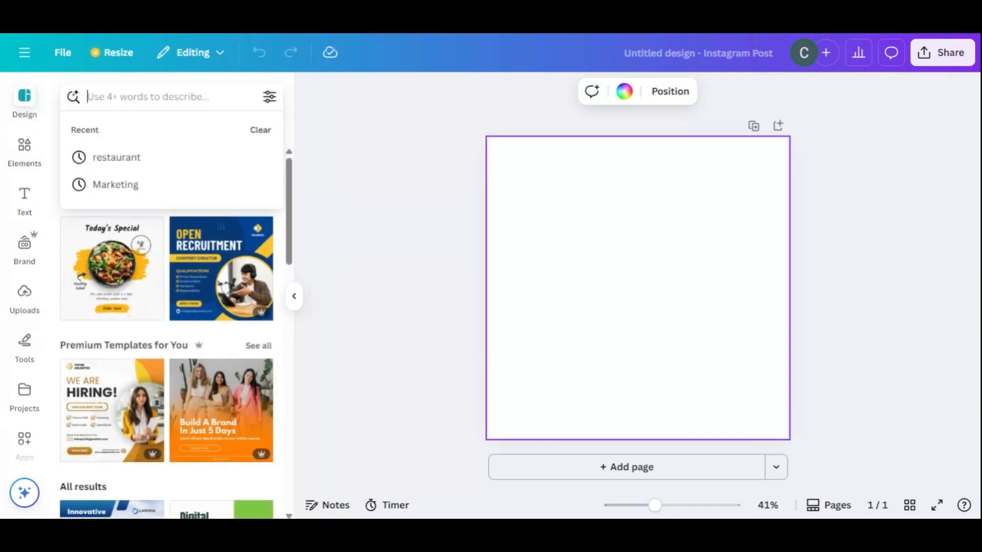
text(Gyn)
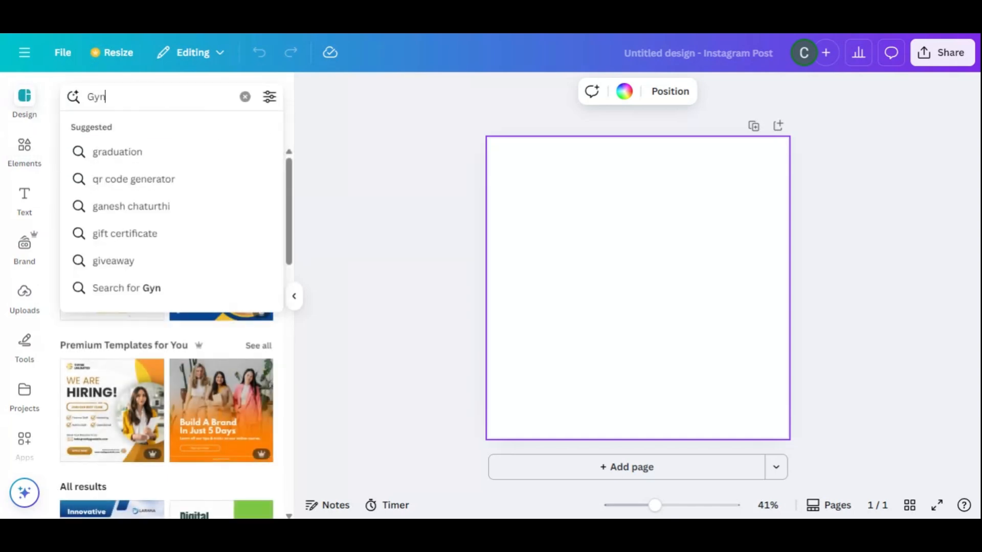
key(BackSpace)
text(m)
key(Return)
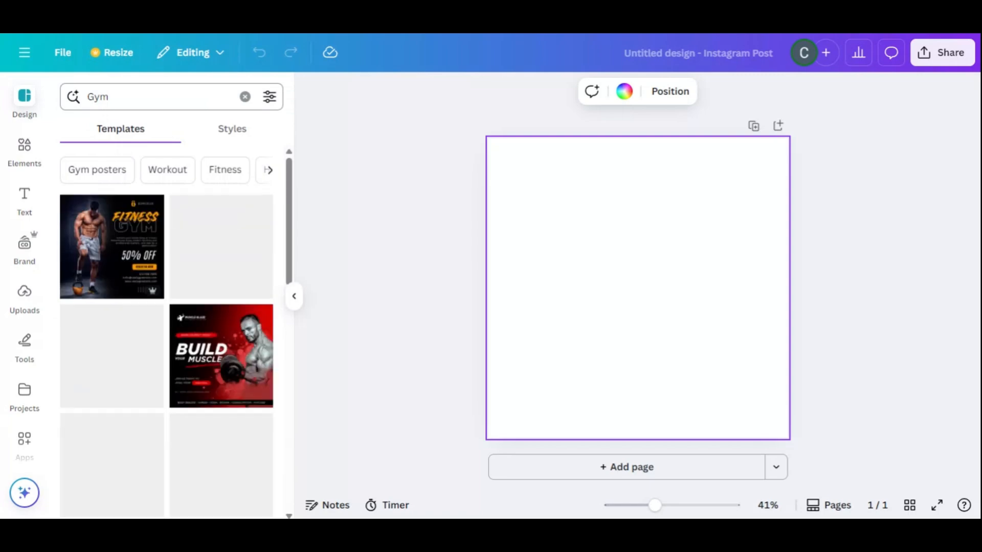
Browse the gym template results for layout and colour ideas, and clear the template search.
scroll(193, 307, down, 15)
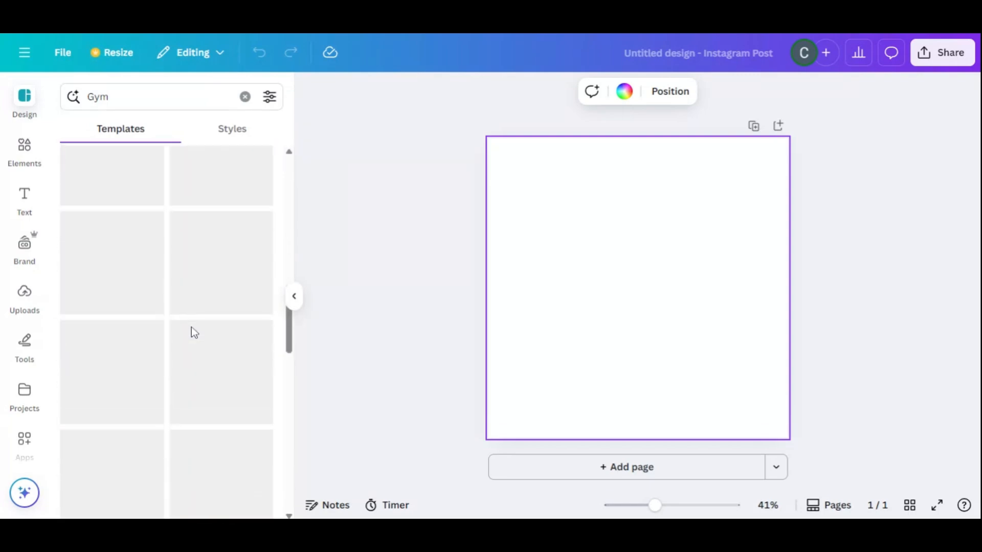
scroll(194, 333, up, 1)
scroll(191, 409, down, 3)
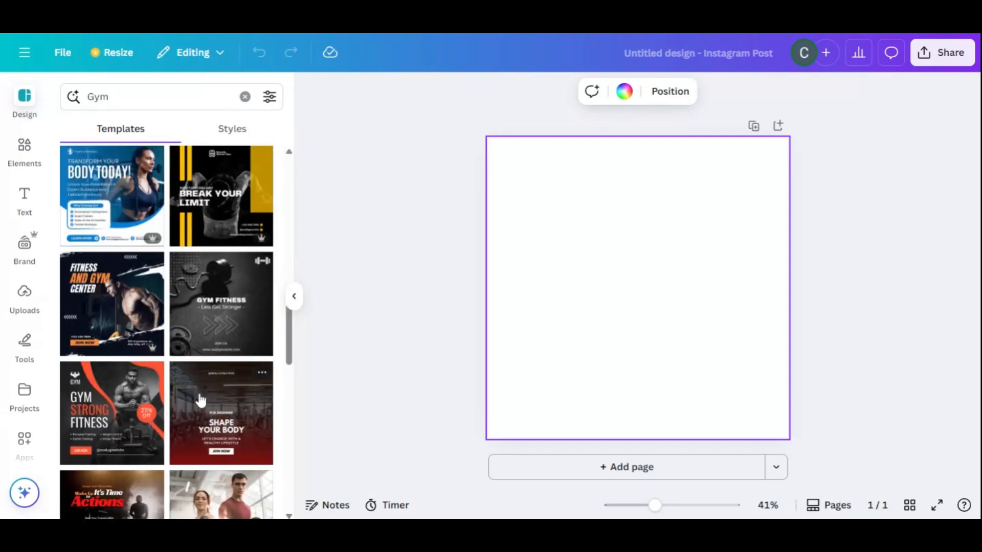
scroll(272, 425, down, 4)
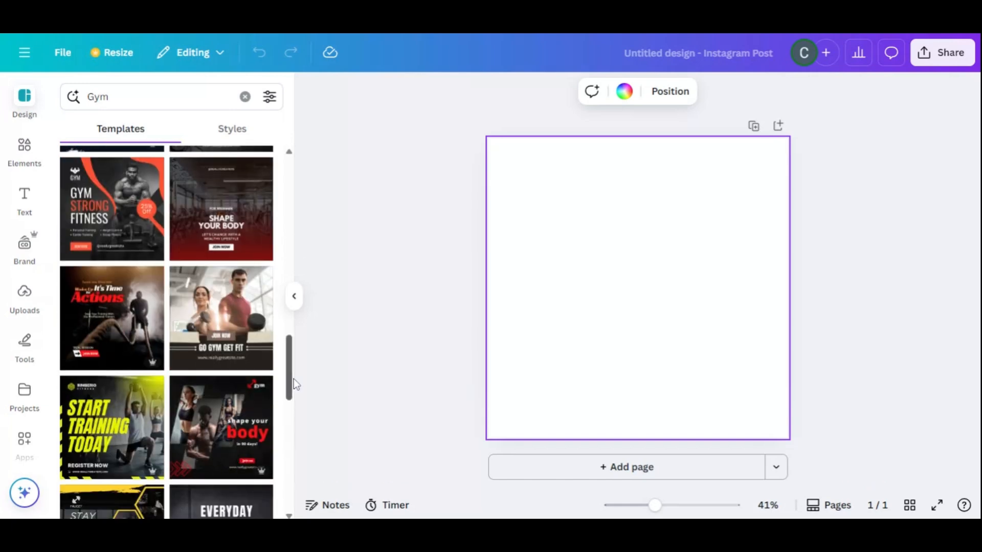
drag(290, 392, 274, 276)
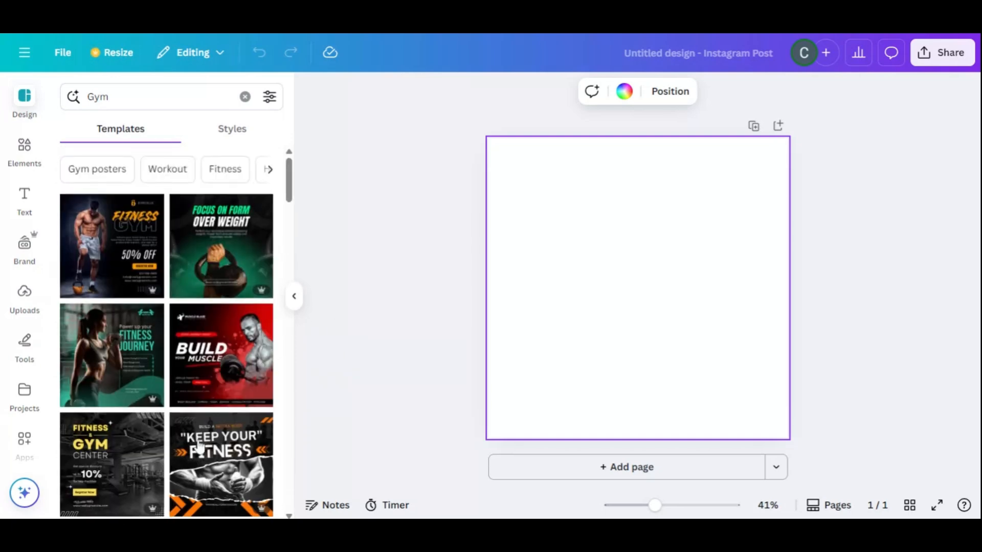
scroll(87, 394, down, 4)
scroll(249, 434, down, 3)
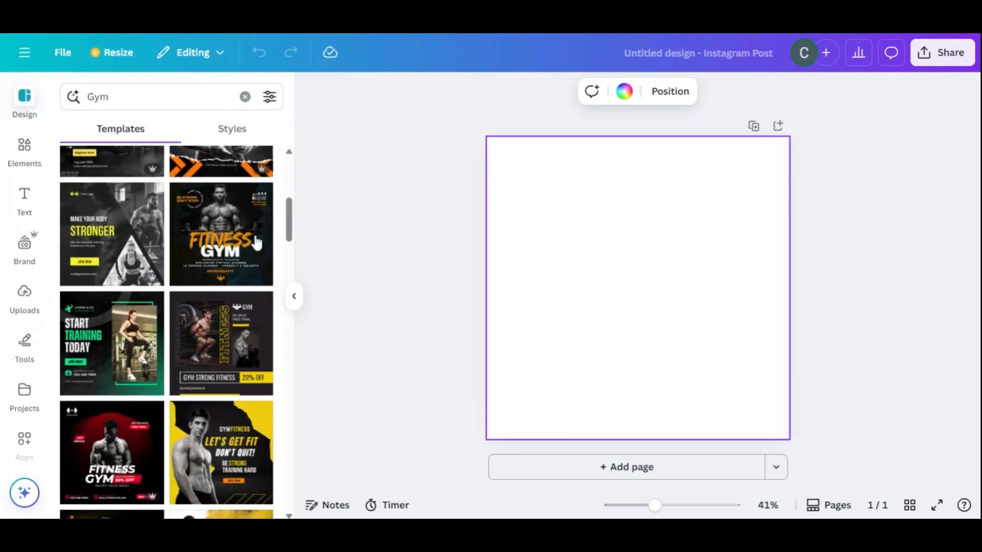
scroll(252, 241, up, 6)
scroll(241, 353, down, 8)
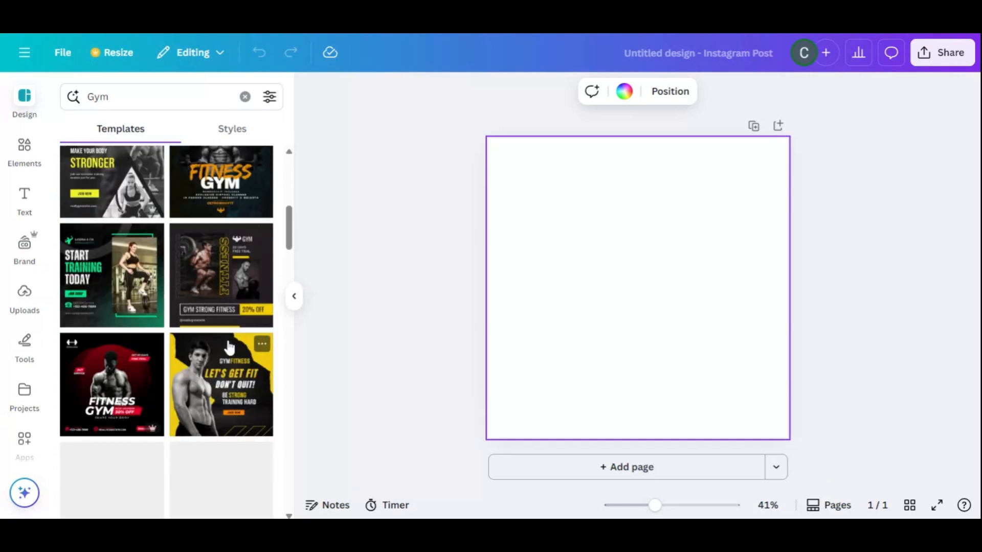
scroll(153, 409, down, 3)
scroll(146, 420, down, 2)
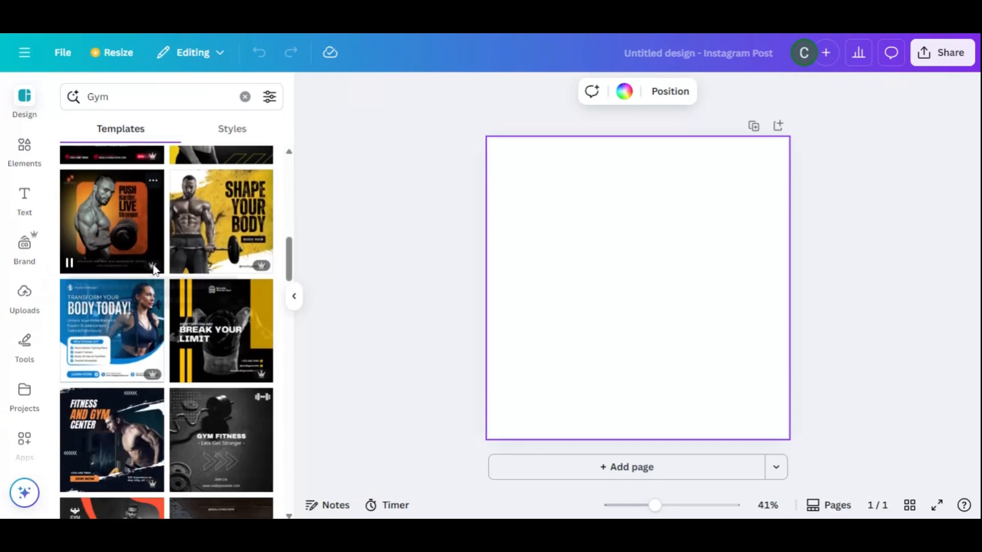
scroll(215, 440, down, 4)
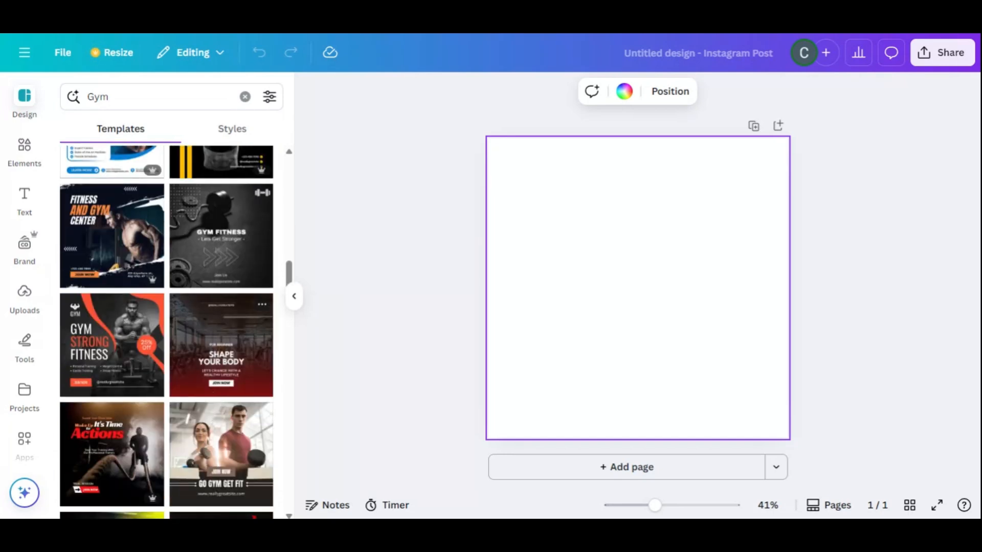
scroll(215, 399, down, 5)
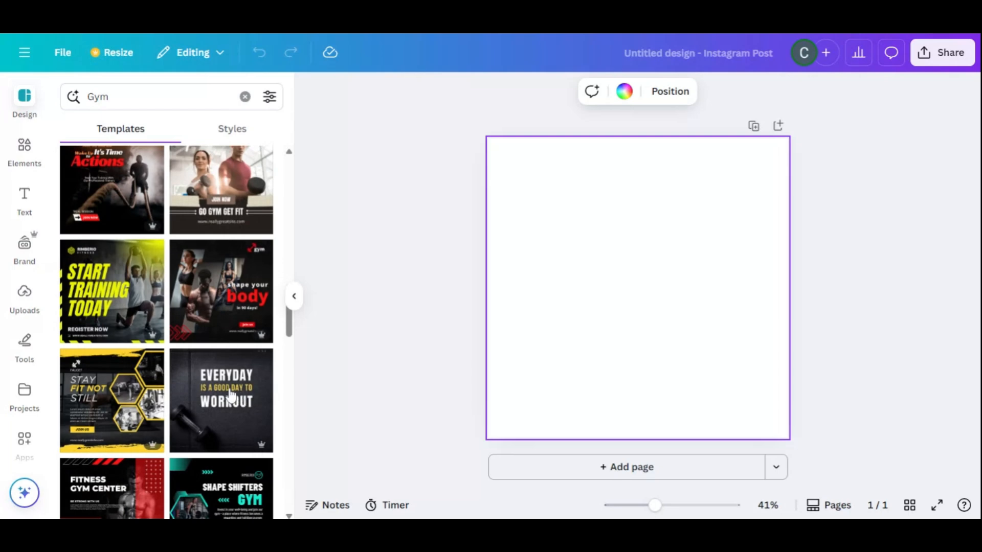
scroll(151, 360, down, 4)
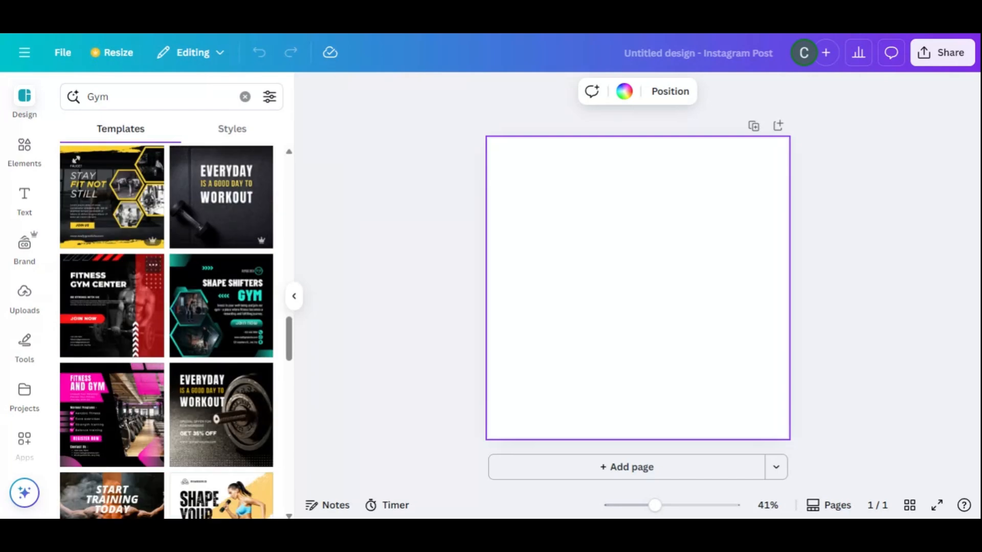
scroll(153, 383, down, 4)
scroll(187, 399, up, 10)
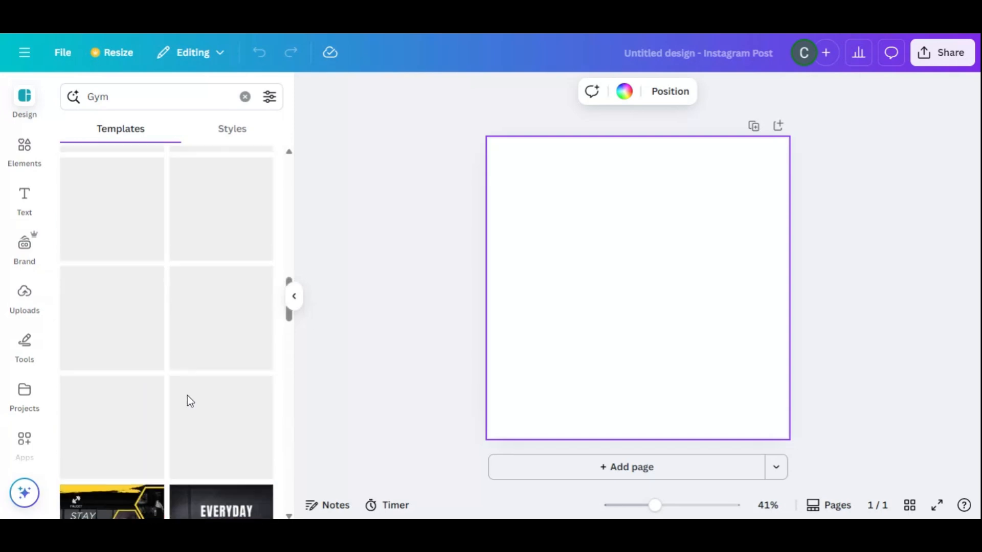
click(245, 95)
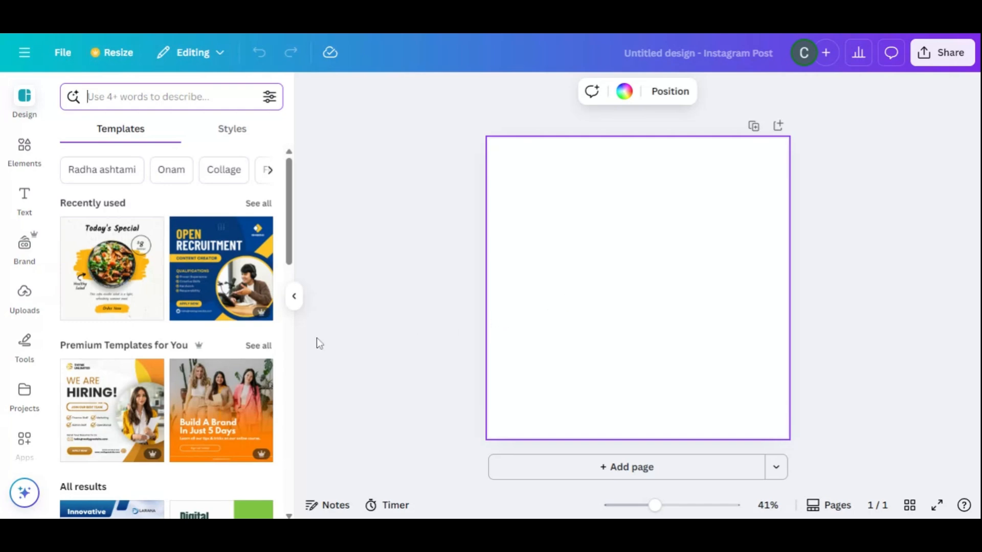
Fill the blank page's background with the dark blue from the default solid colors.
click(677, 276)
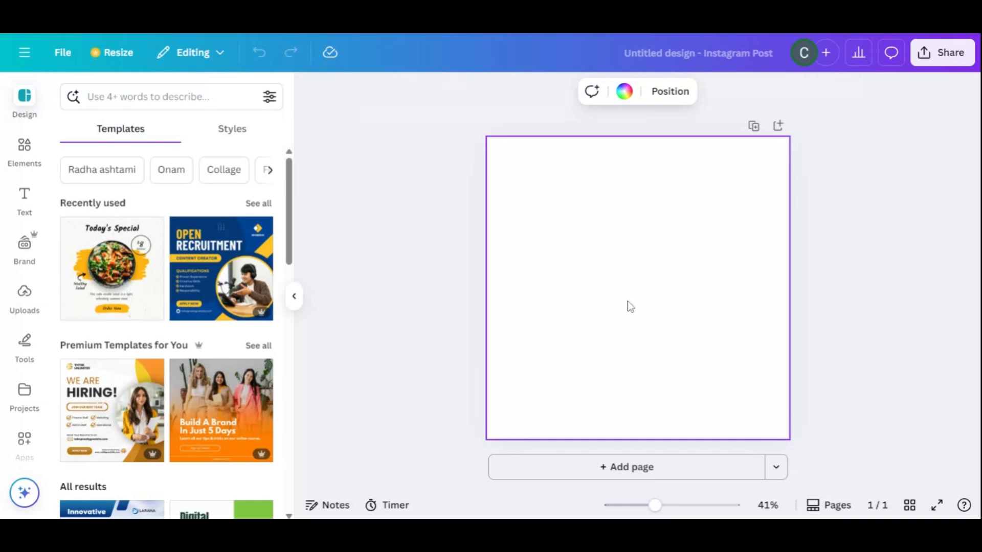
click(860, 264)
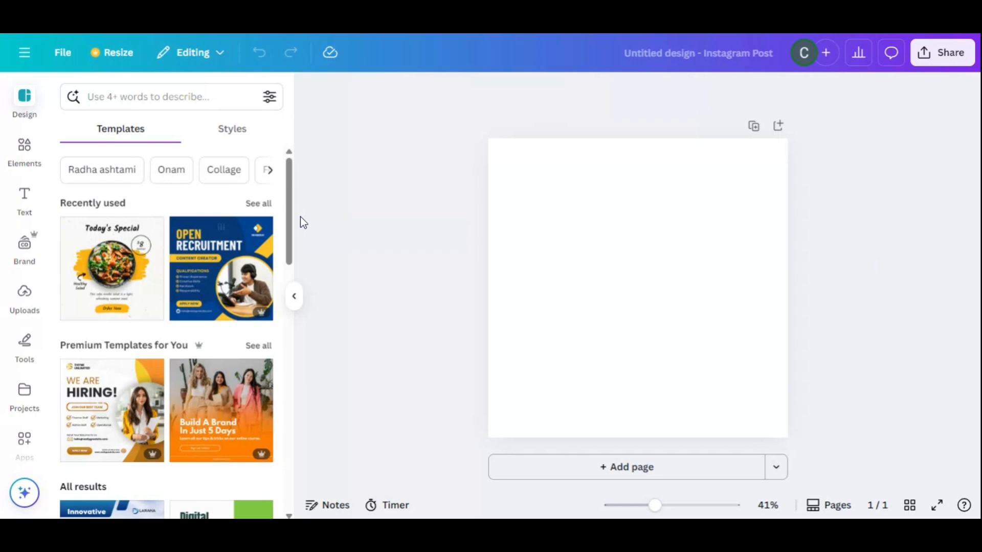
click(601, 253)
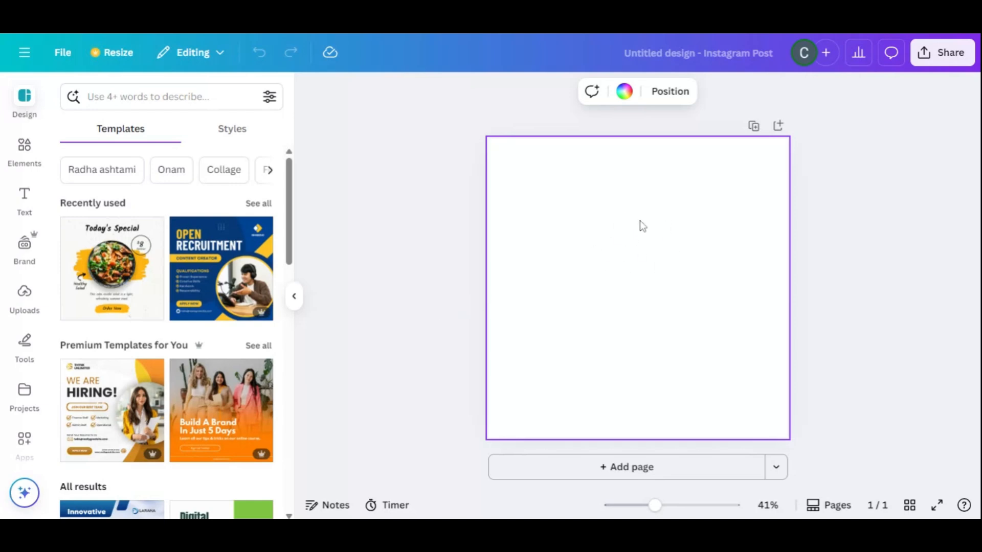
click(625, 91)
scroll(145, 369, down, 2)
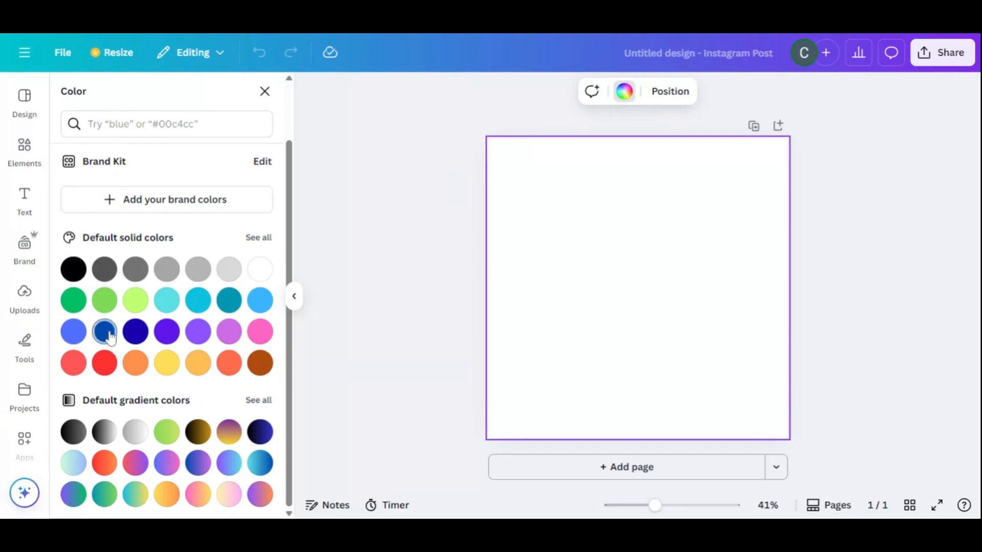
click(135, 332)
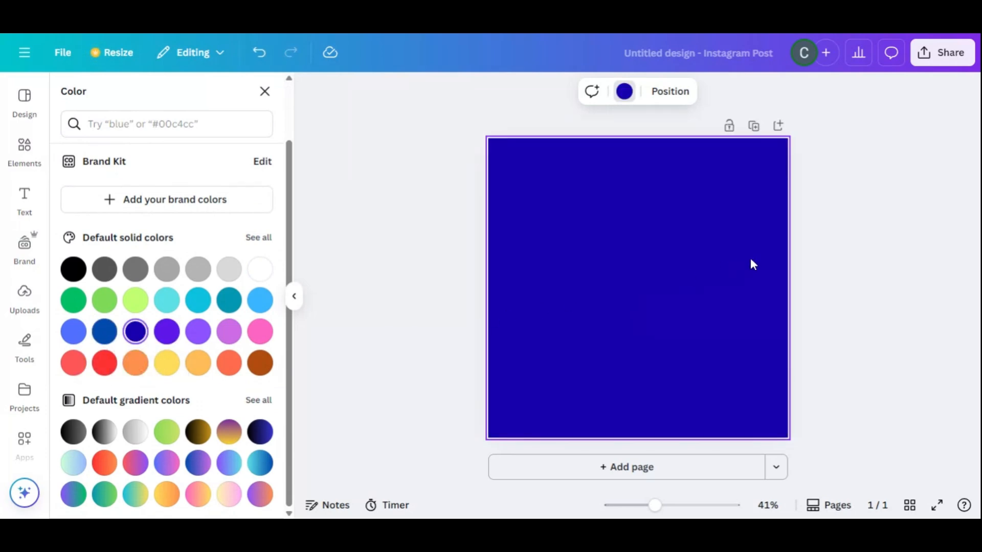
click(400, 289)
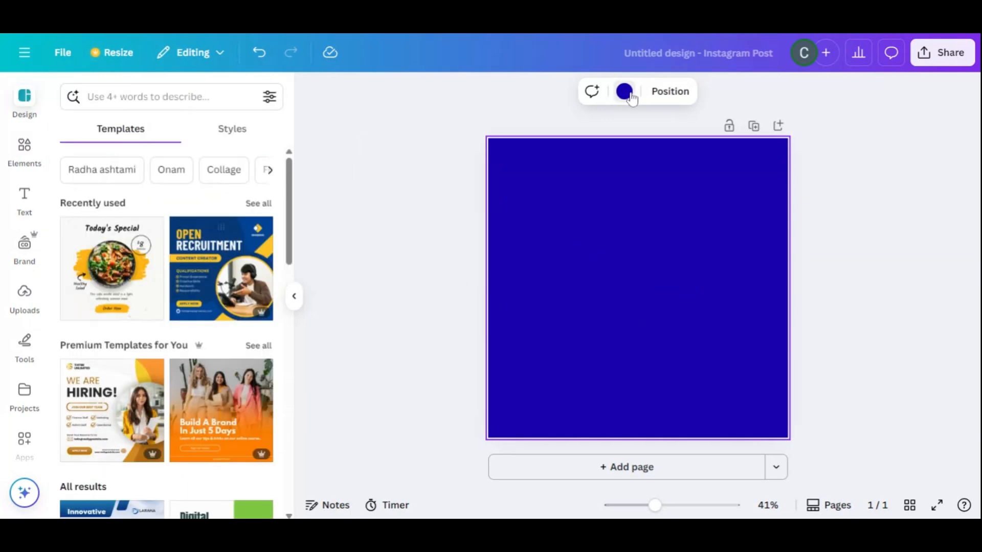
Try red, green, orange, yellow, purple, black, dark gray and white as the page background, and return it to dark blue.
click(625, 91)
scroll(103, 374, down, 1)
click(103, 367)
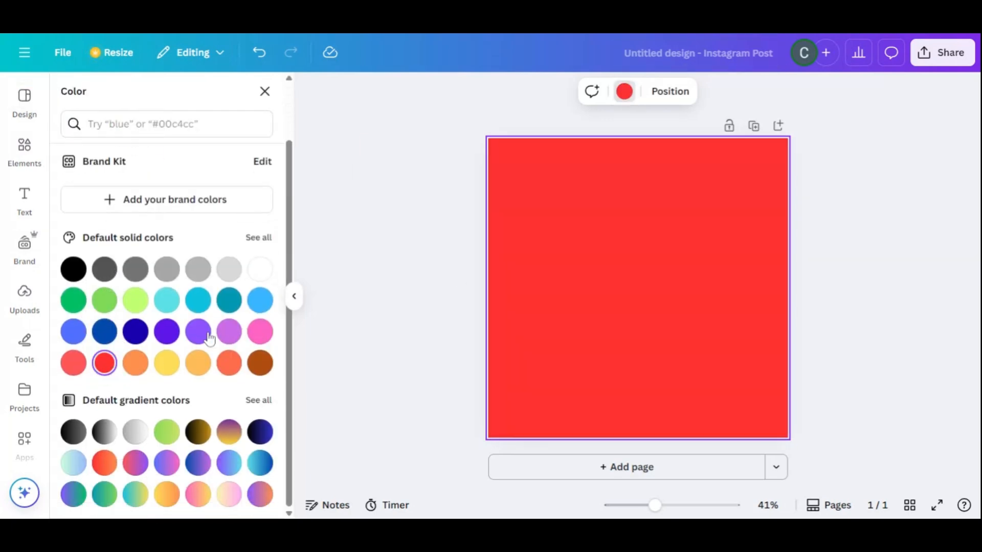
click(104, 302)
click(197, 364)
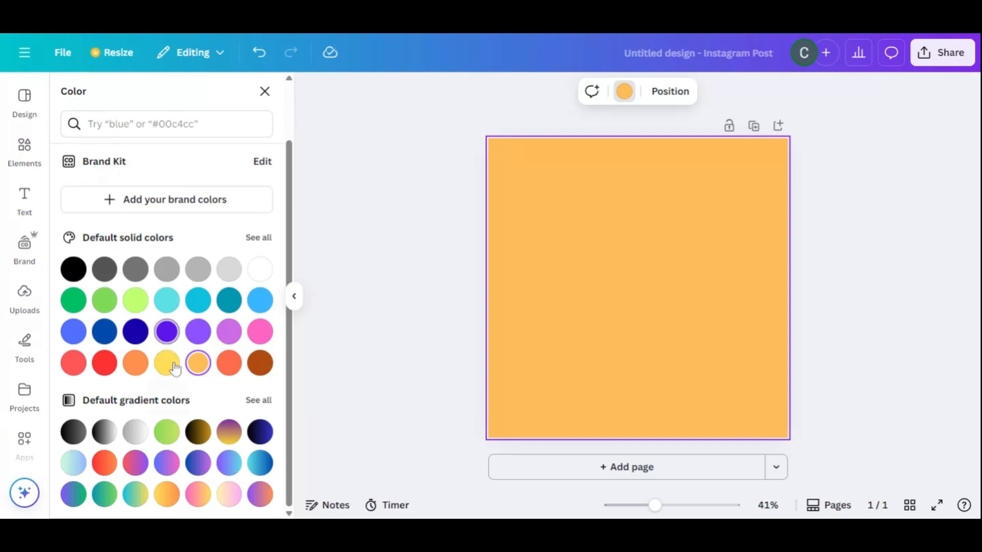
click(169, 364)
click(170, 334)
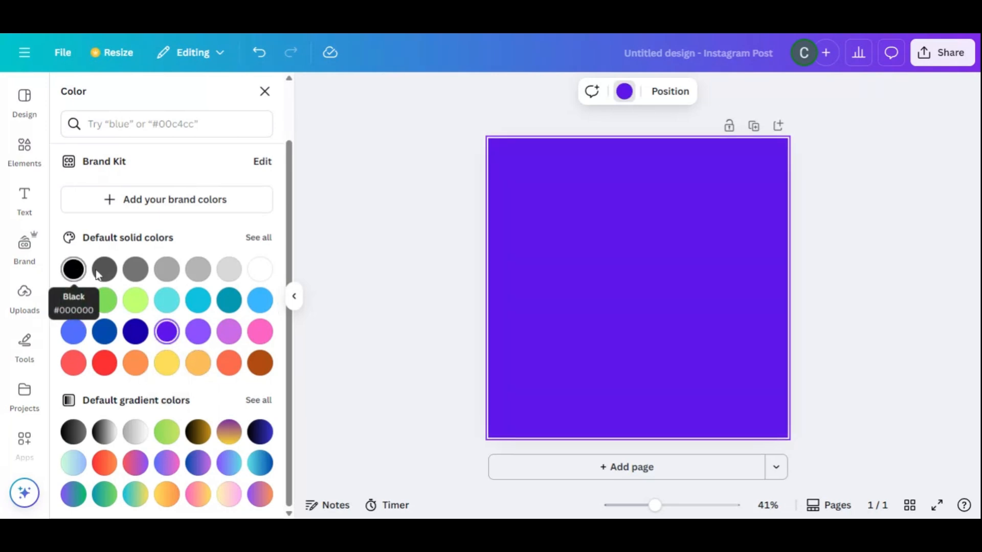
click(74, 271)
click(104, 270)
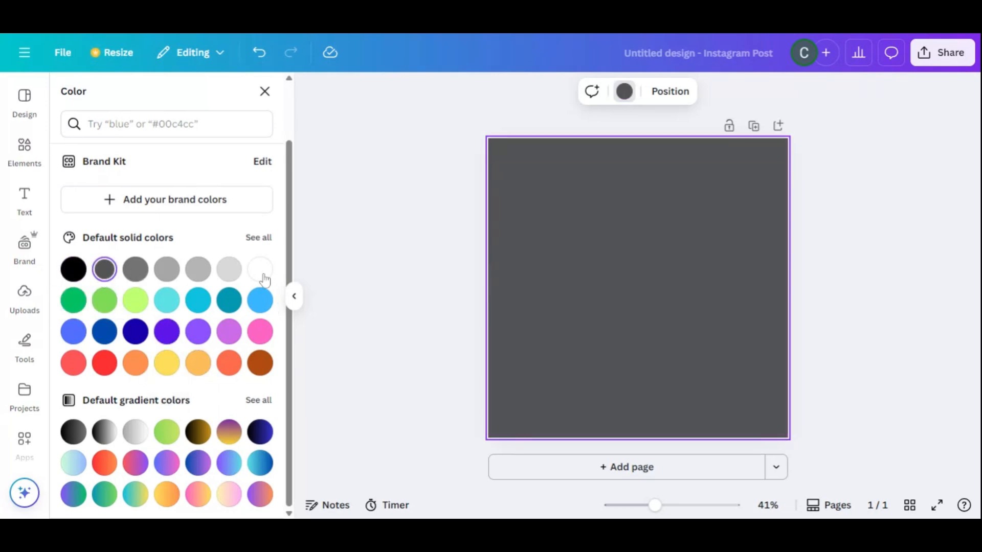
click(268, 274)
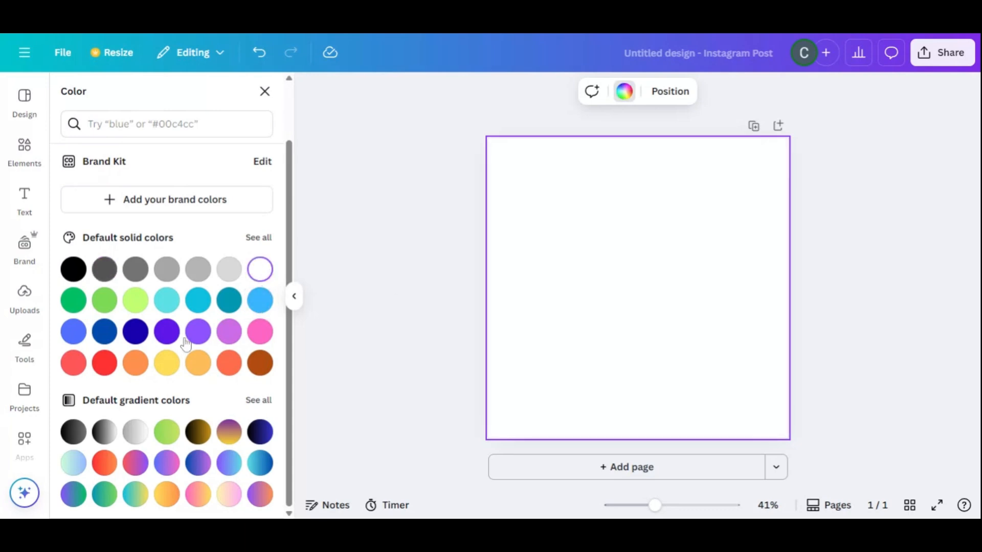
click(132, 335)
click(463, 309)
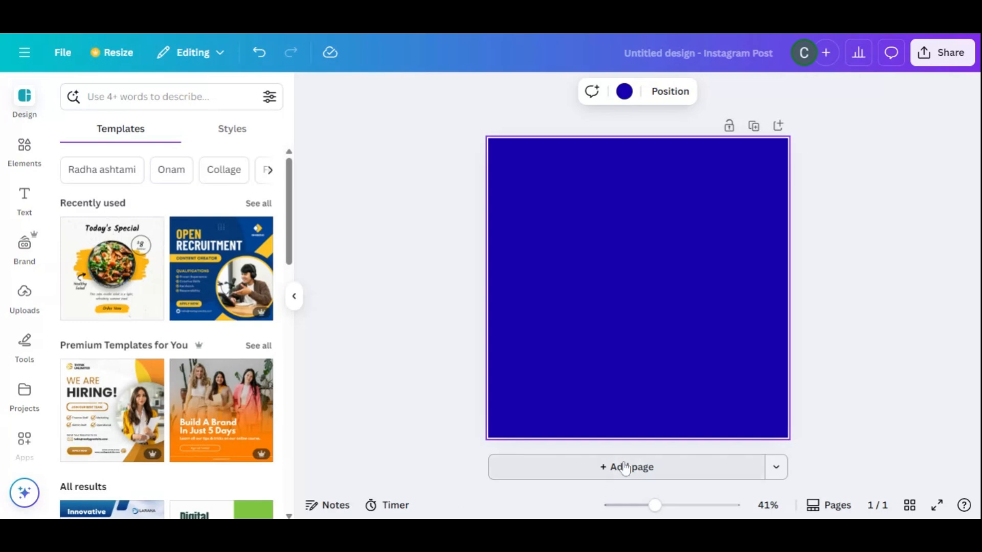
Add a second page to the design and return to the first page.
click(641, 468)
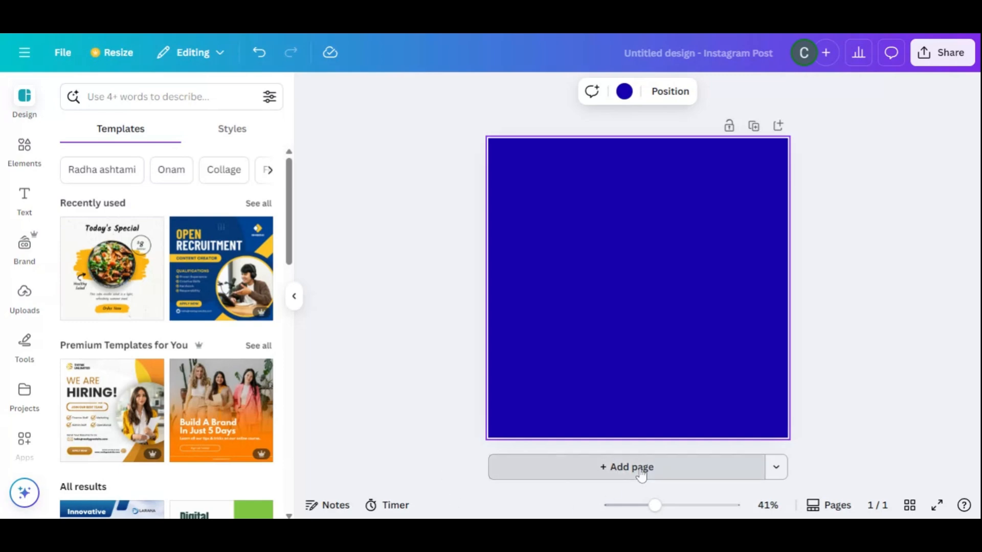
scroll(561, 324, up, 5)
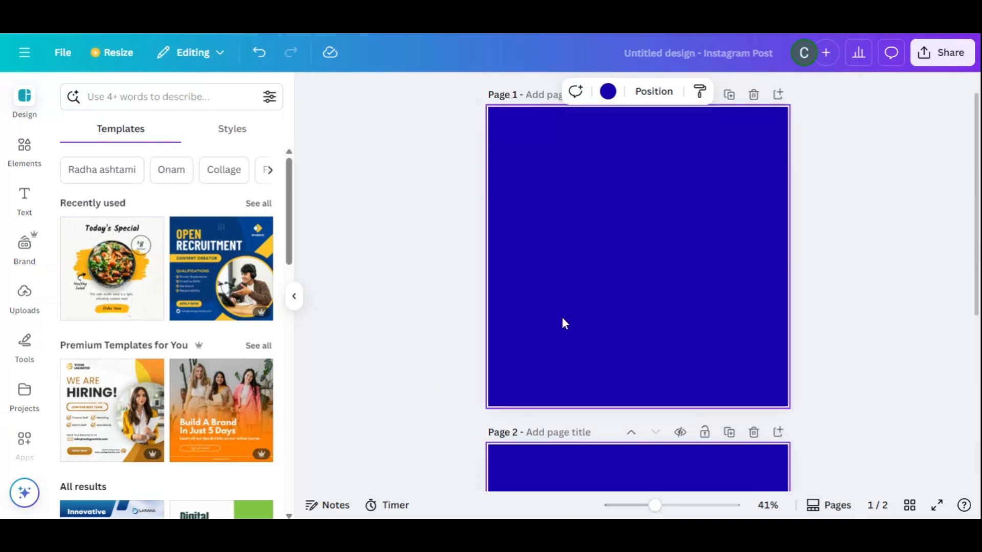
Look over both blue pages, switch to the page thumbnail view, and return to page 1.
scroll(731, 344, down, 5)
scroll(818, 340, up, 5)
scroll(716, 358, down, 5)
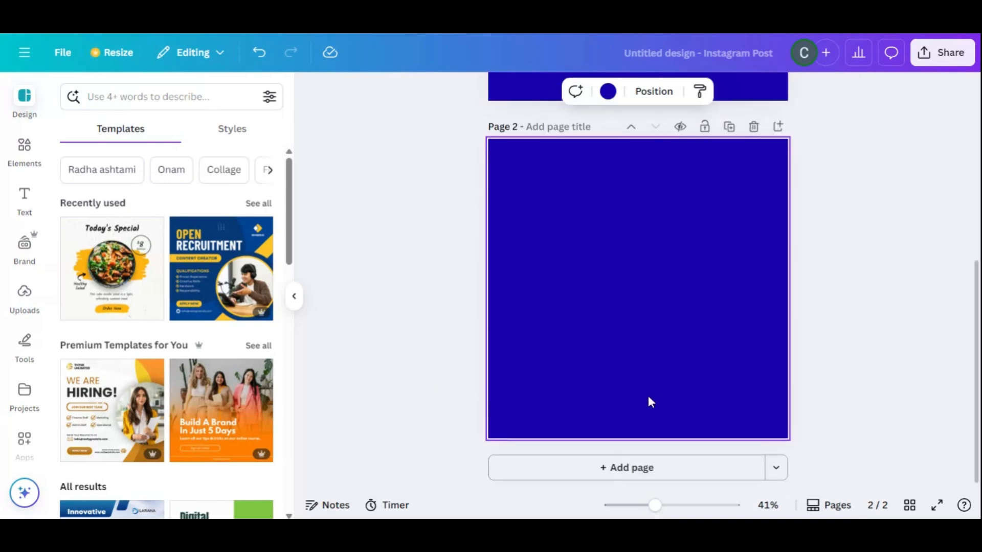
scroll(691, 312, up, 5)
scroll(695, 353, down, 5)
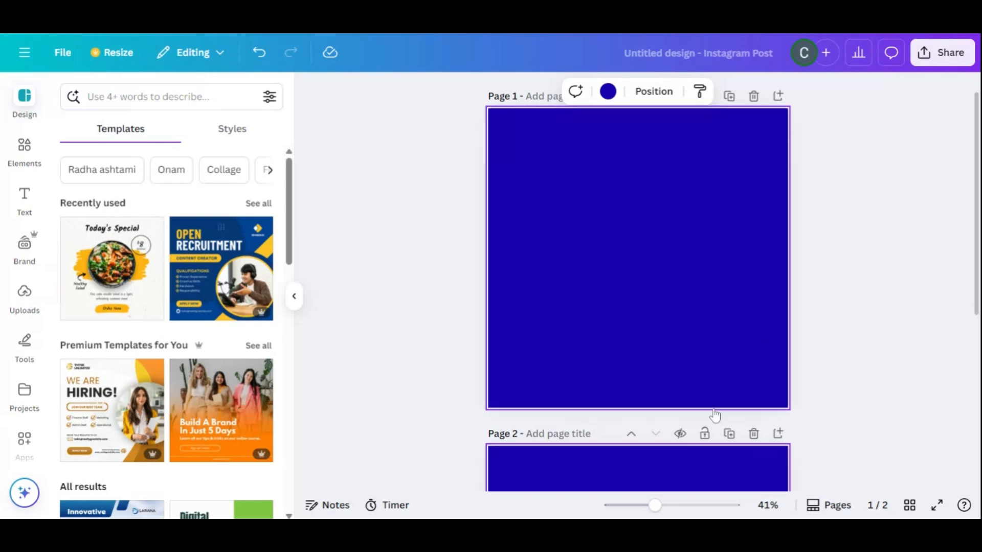
scroll(704, 392, up, 5)
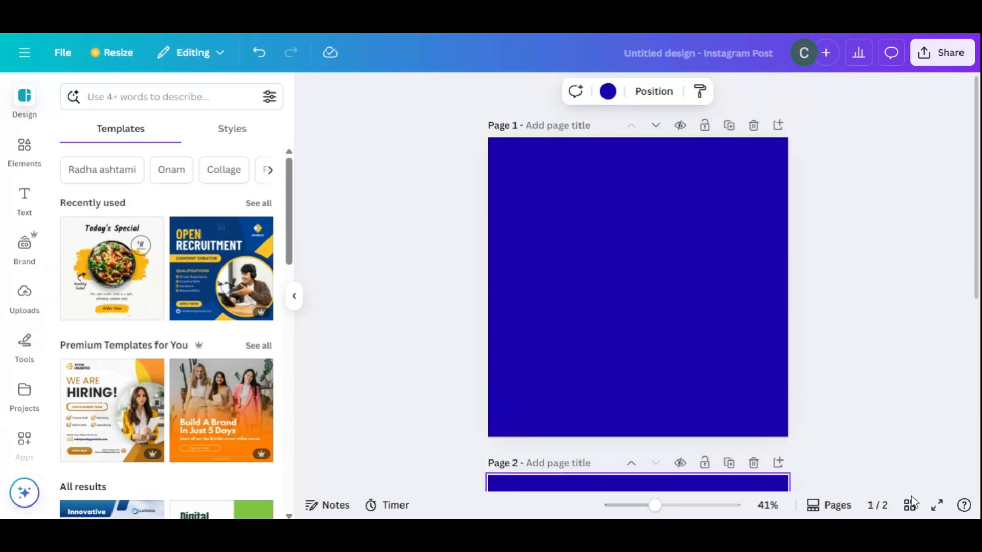
click(828, 505)
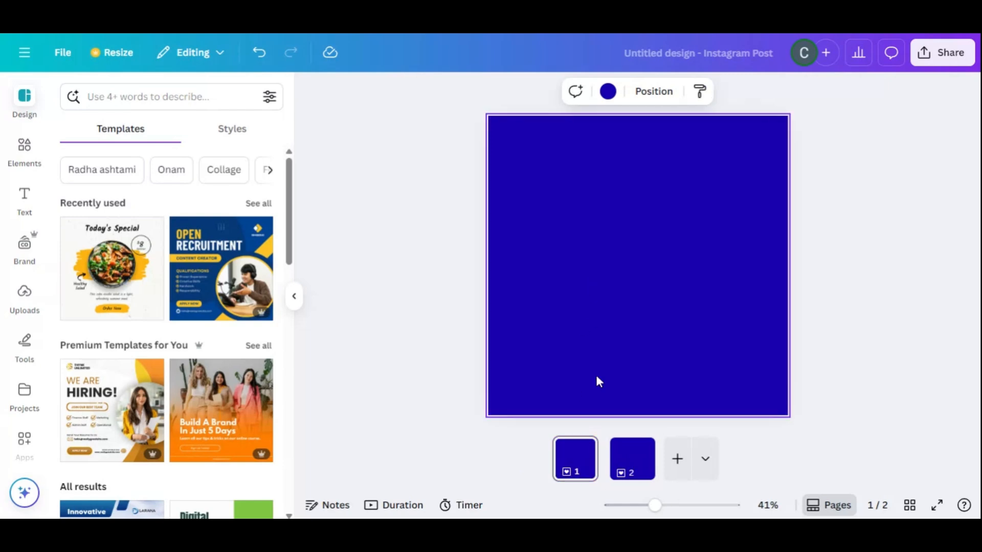
click(642, 471)
click(575, 463)
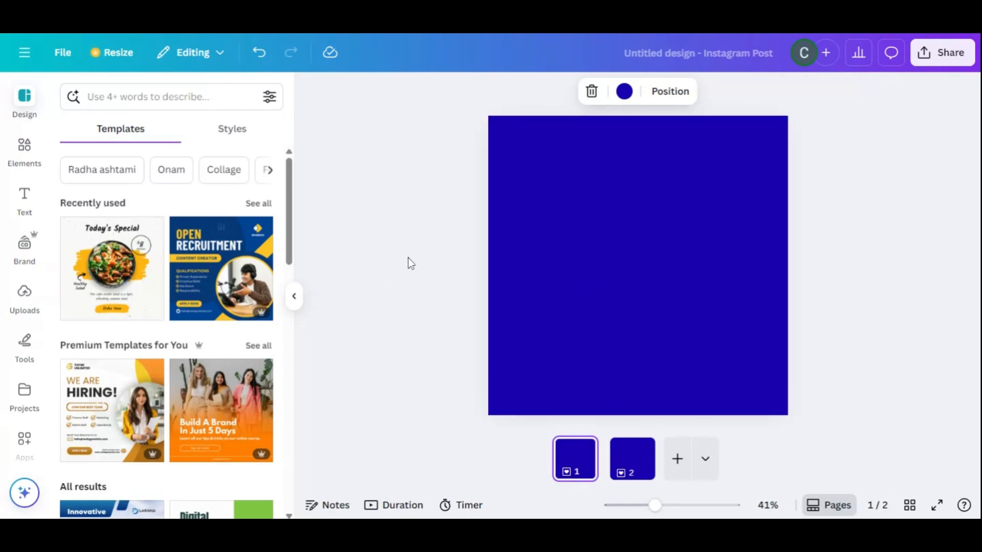
Add a heading to page 1 with the text "If you can dream it, you can do it.".
click(559, 237)
click(24, 198)
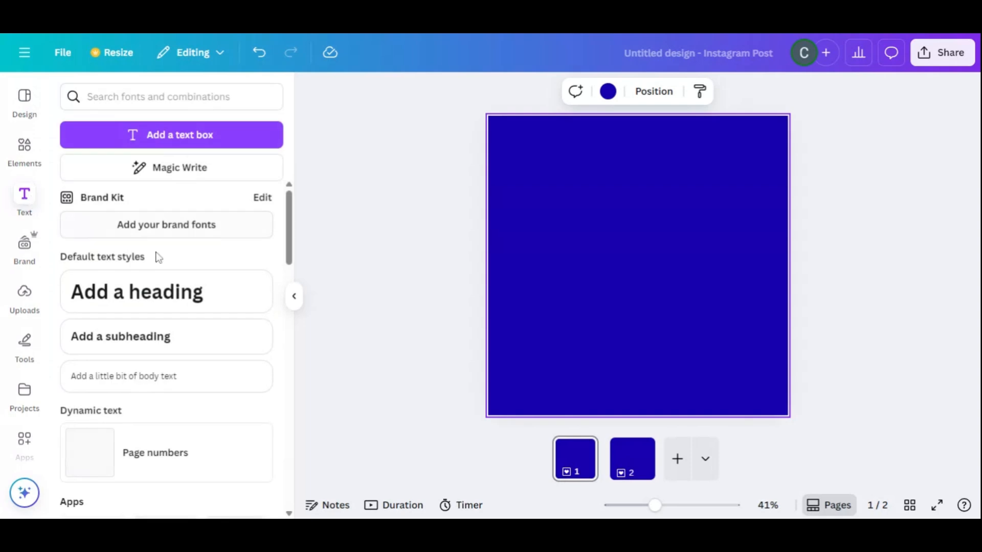
click(136, 294)
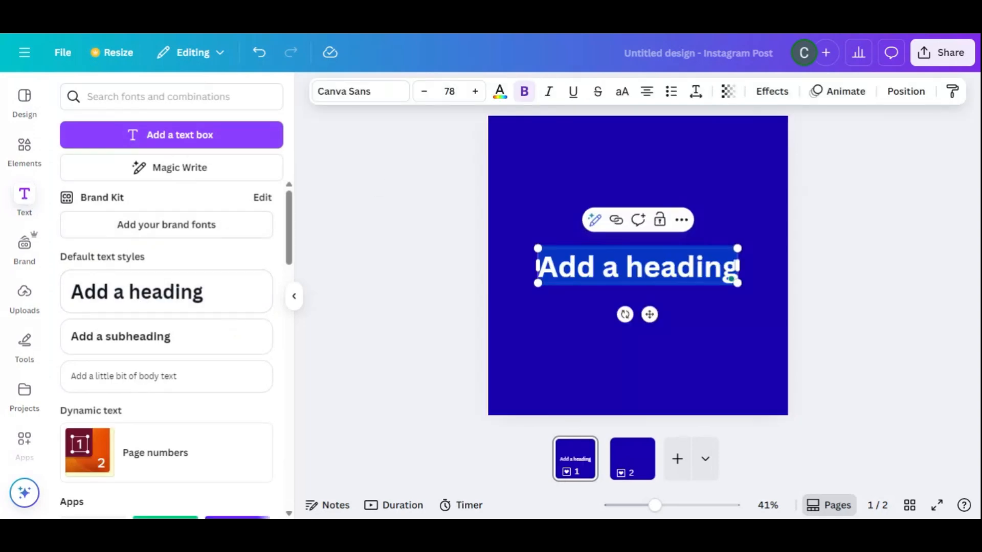
key(Escape)
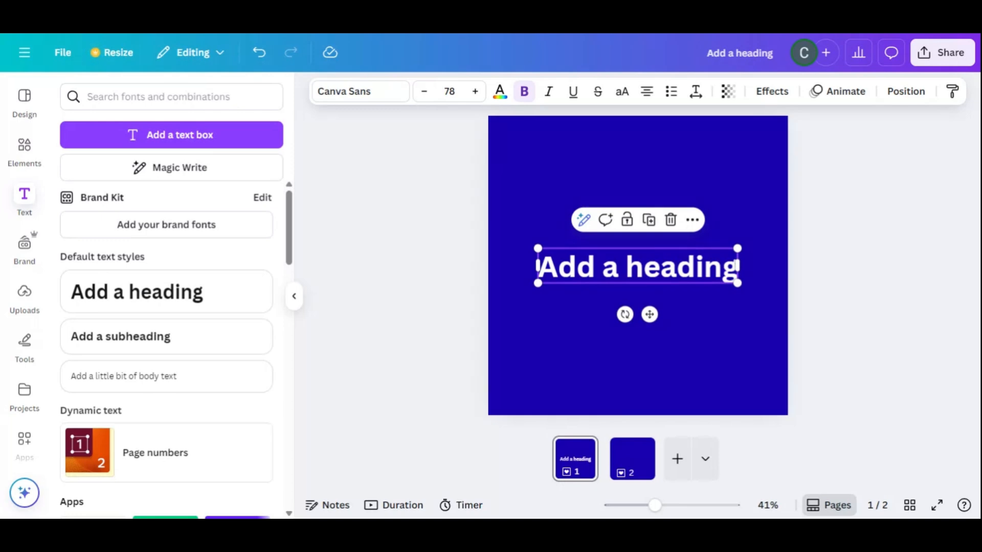
double_click(620, 279)
text(If you can dream it, you can do it.)
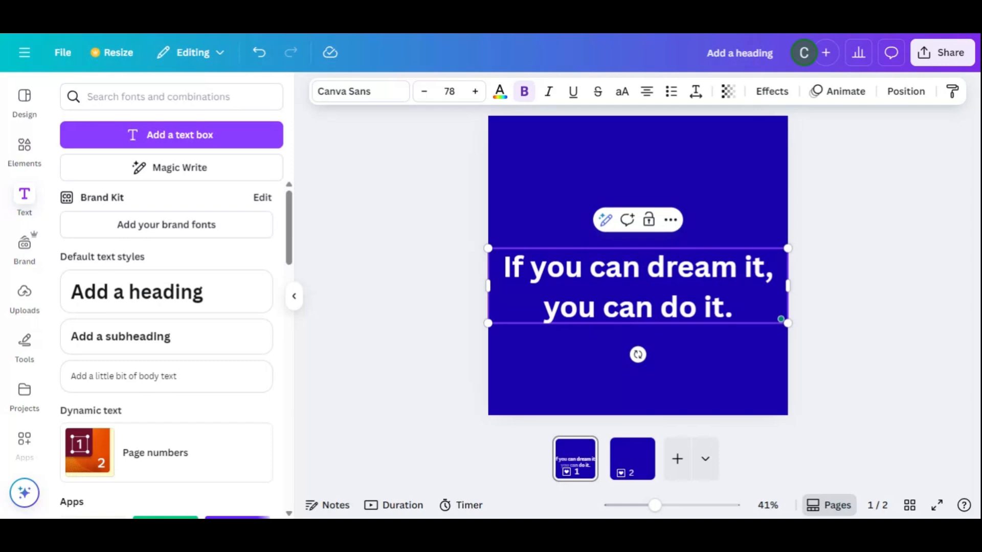
Resize the quote's text box so the first line ends after "dream it," and centre it in the upper half of the page.
drag(788, 286, 725, 287)
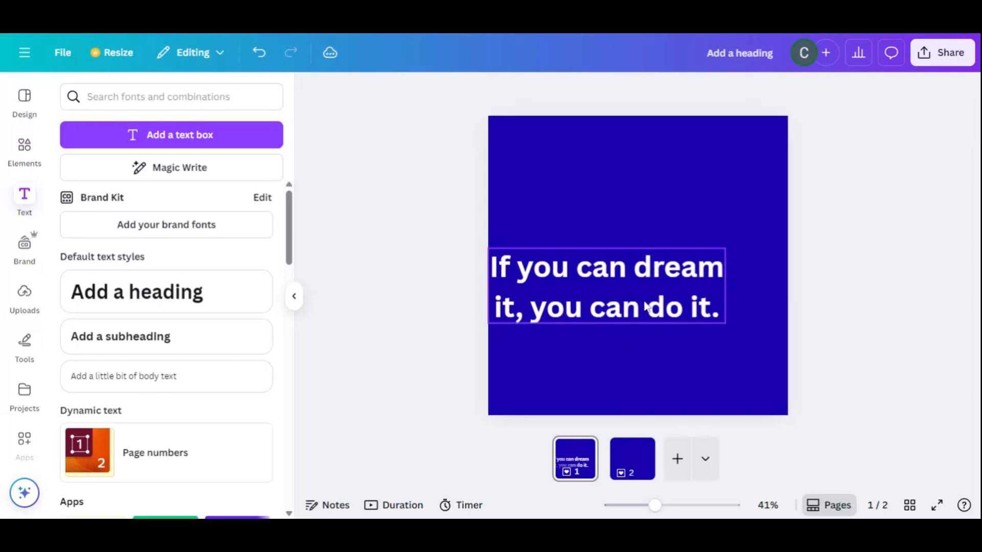
drag(647, 307, 671, 210)
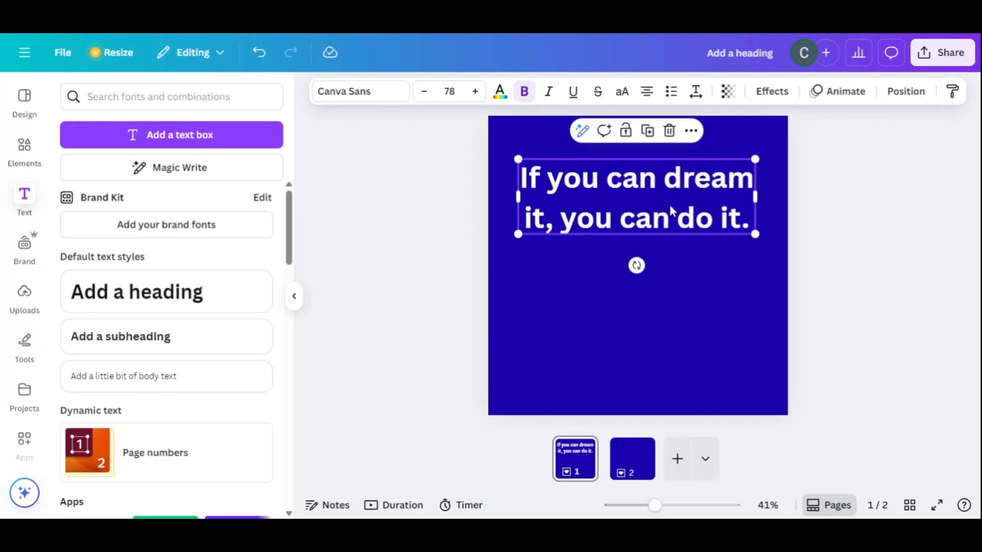
click(357, 92)
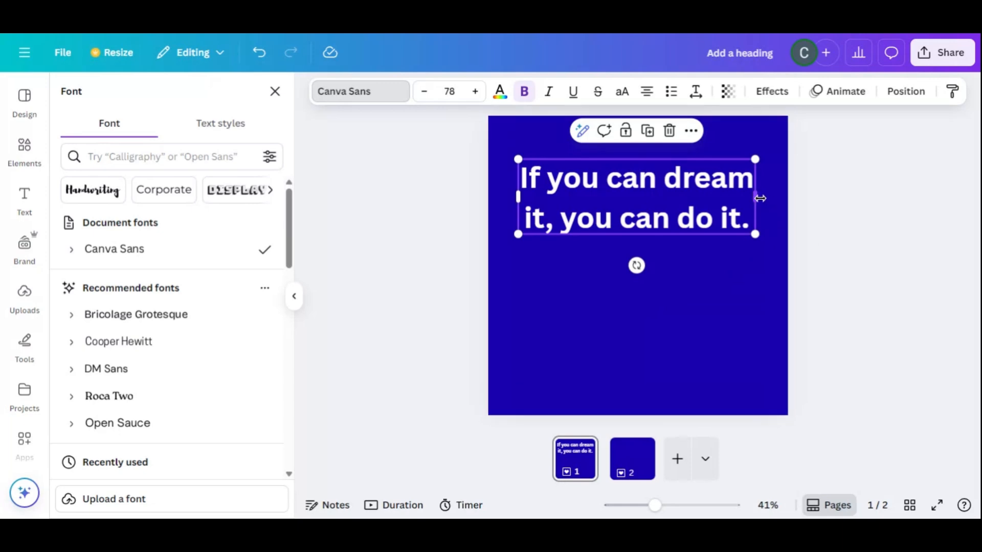
drag(760, 199, 750, 228)
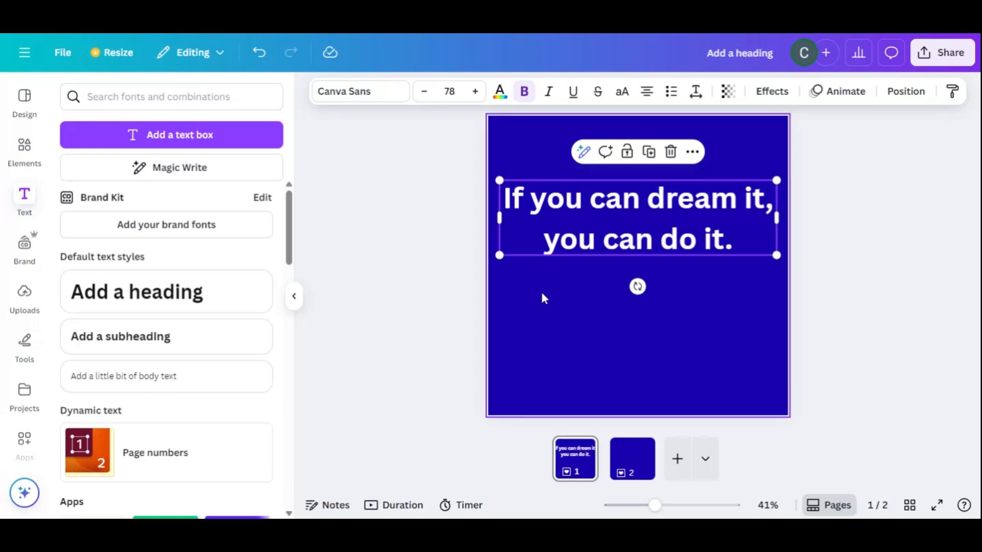
Change the quote's font to Montserrat, then narrow its text box to fit the two lines and recentre it.
click(366, 103)
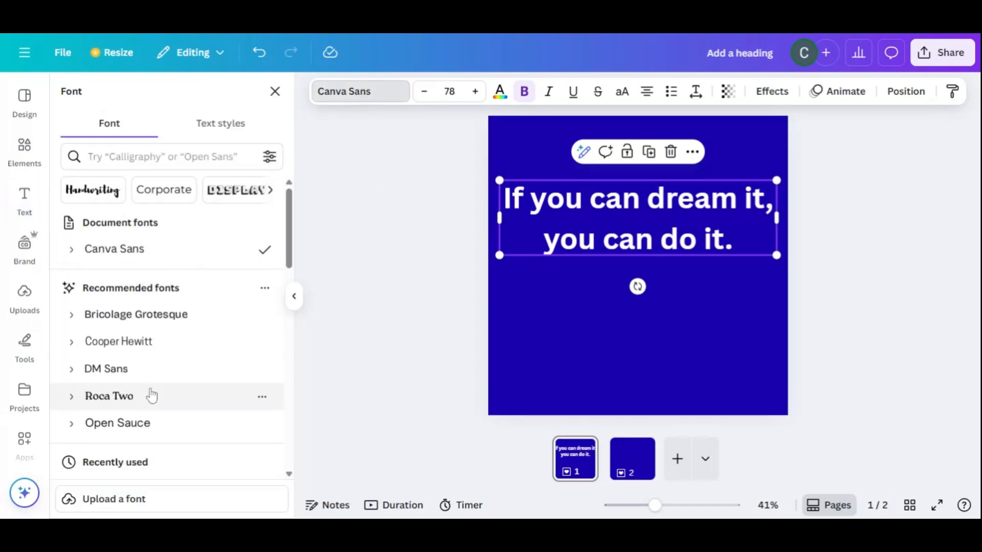
scroll(194, 378, down, 5)
scroll(173, 399, down, 3)
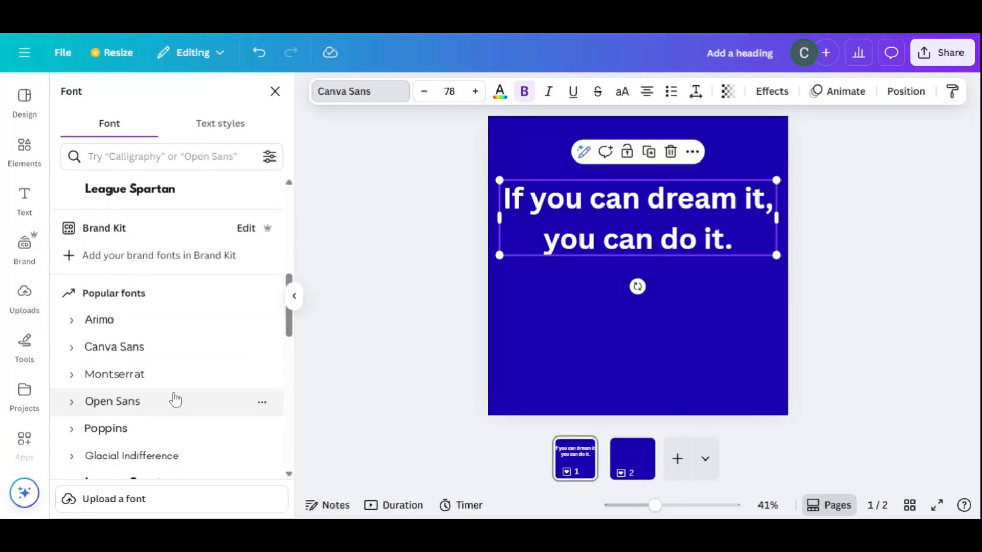
scroll(182, 385, up, 7)
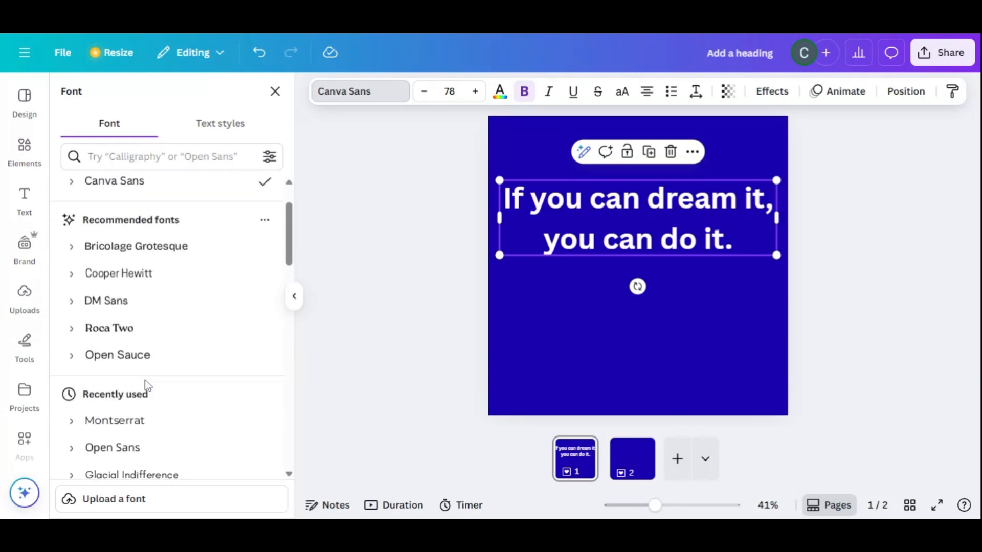
click(141, 433)
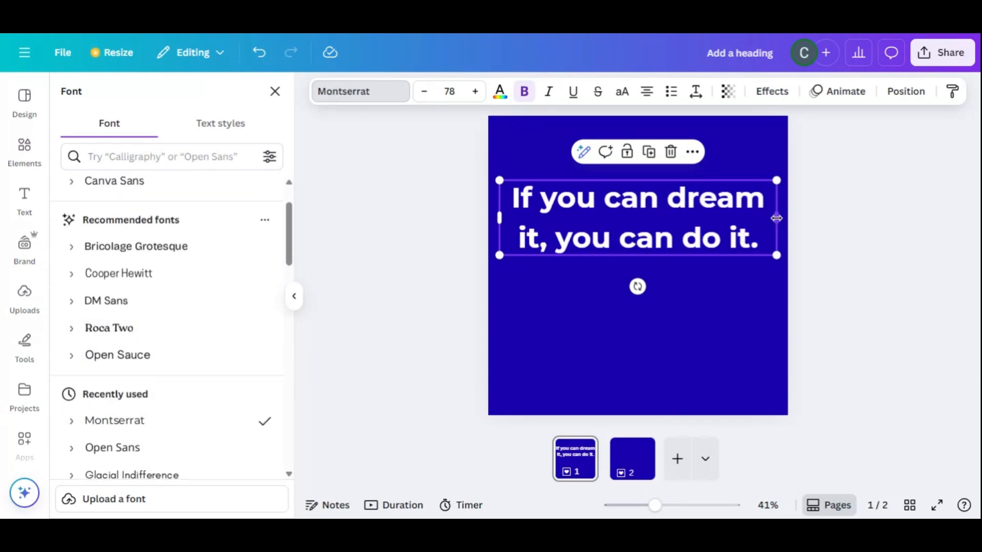
drag(776, 218, 757, 219)
drag(663, 224, 672, 225)
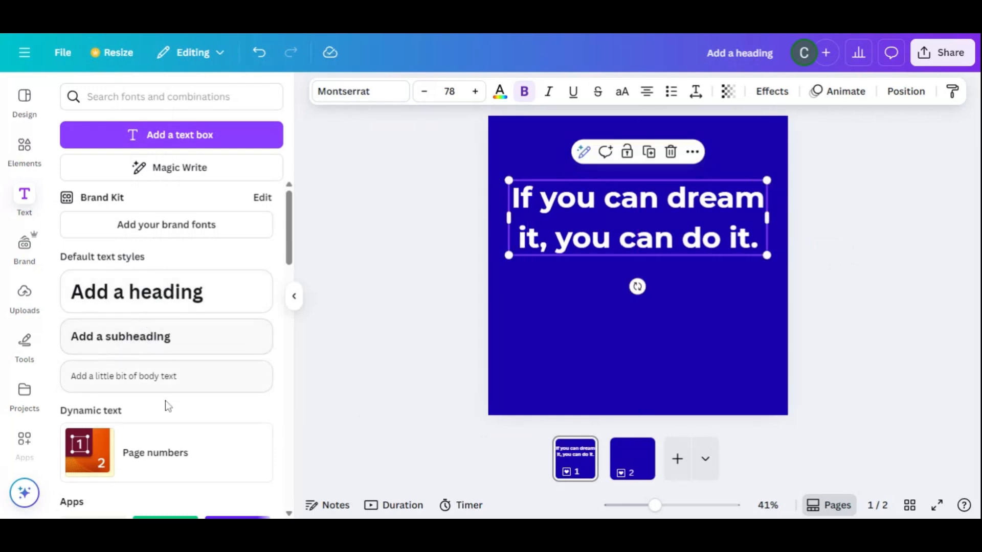
Add a subheading below the quote and replace its text with "Walt Disney".
click(156, 352)
drag(649, 305, 642, 333)
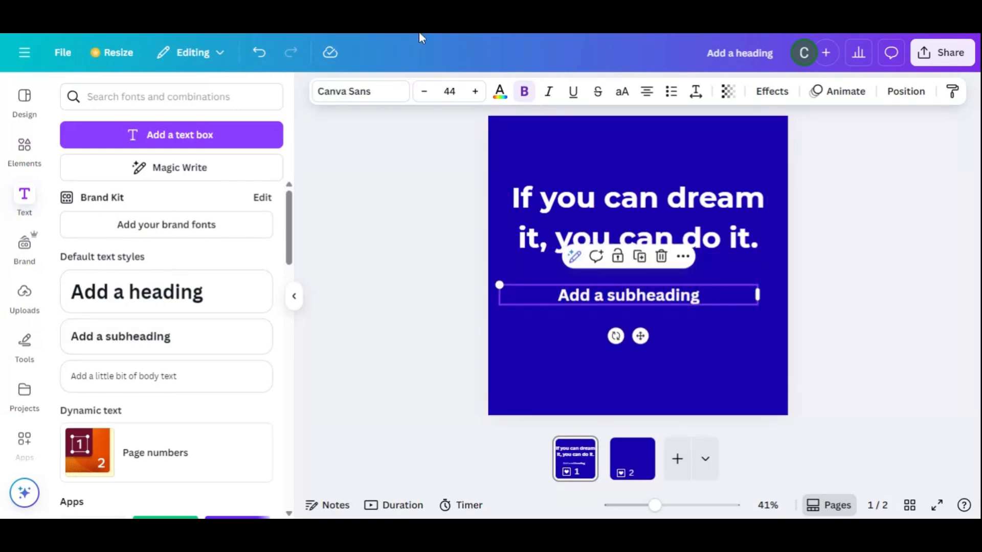
double_click(603, 291)
text(Walt Disney)
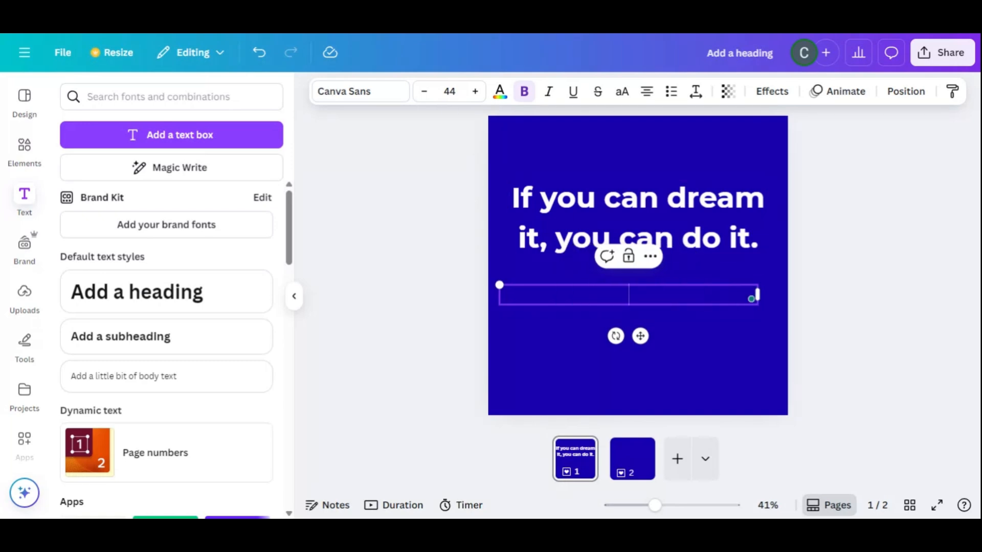
Remove the brainyquote.com hyperlink from the "Walt Disney" subheading.
click(672, 256)
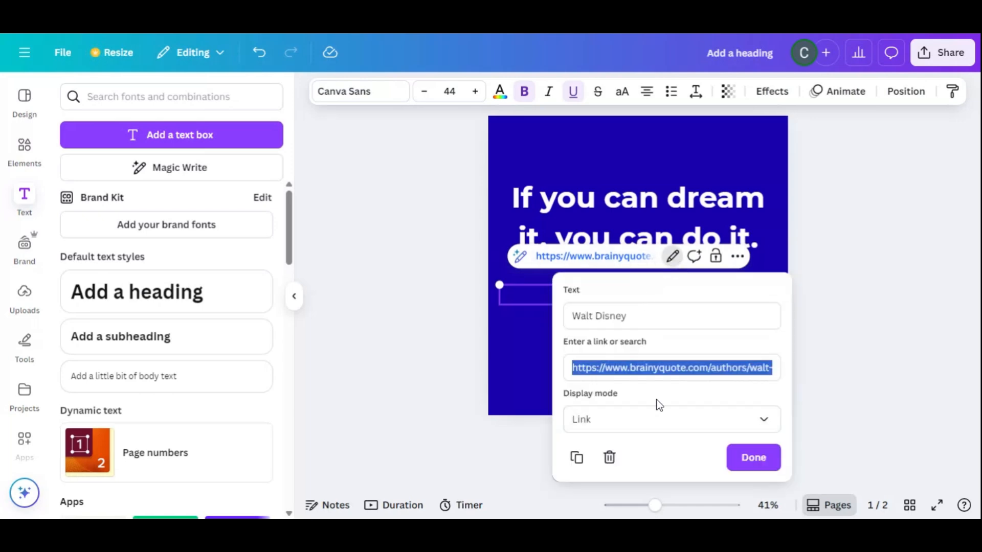
click(609, 457)
click(660, 301)
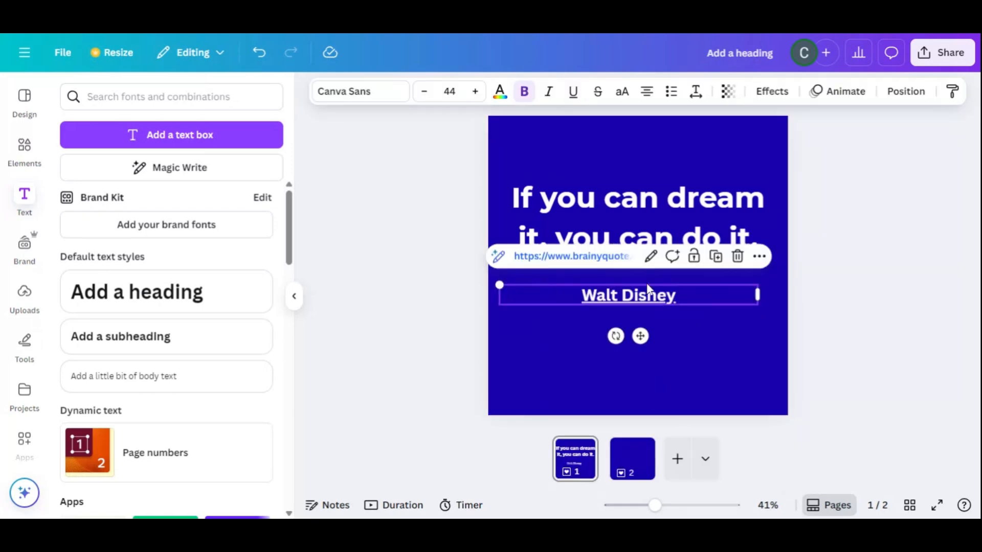
click(650, 256)
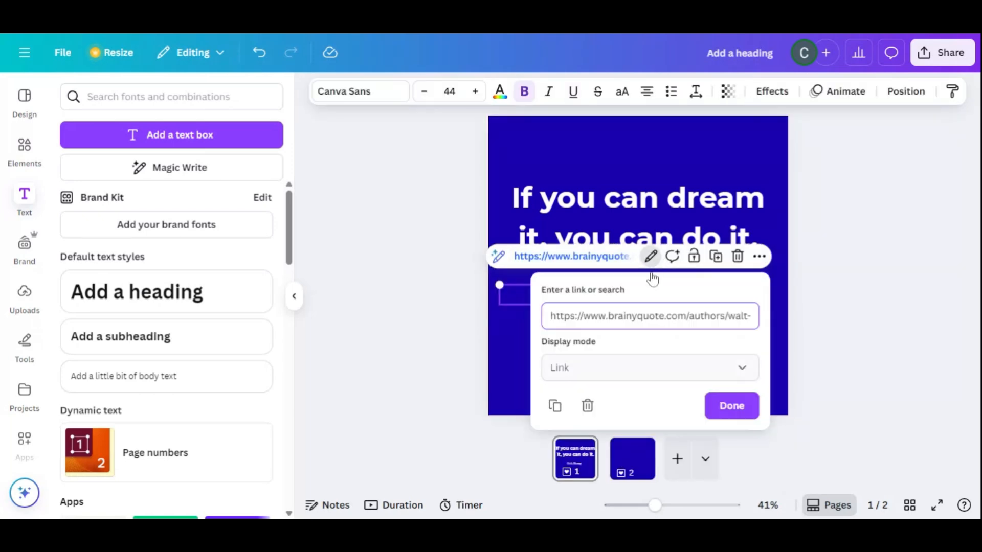
click(589, 406)
Narrow the "Walt Disney" text box to fit its text and place it just under the right end of the quote.
drag(757, 295, 735, 288)
click(598, 311)
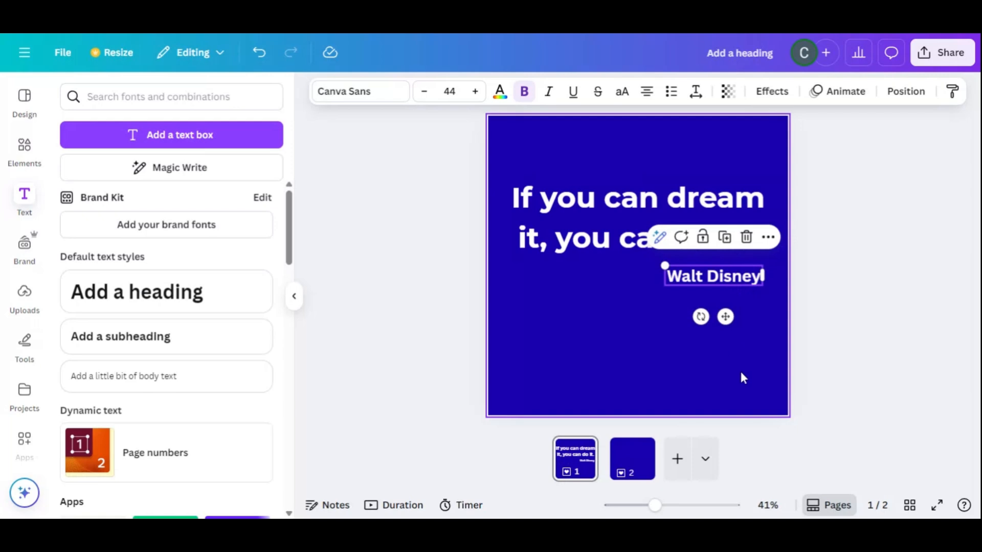
click(740, 372)
Search the fonts for Roboto, apply it to the "Walt Disney" line, and tighten its text box.
click(708, 276)
click(358, 90)
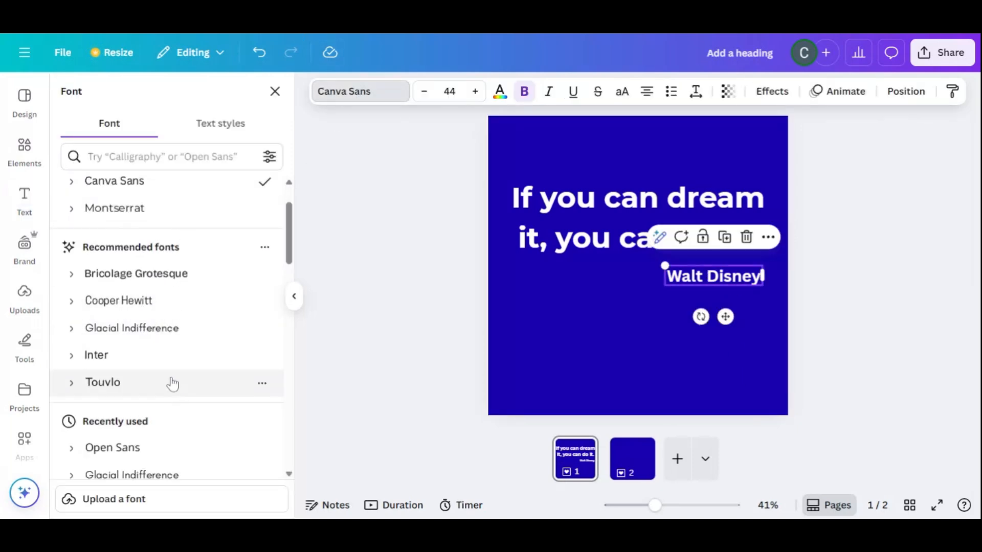
scroll(204, 434, down, 3)
scroll(160, 325, up, 4)
scroll(164, 368, down, 6)
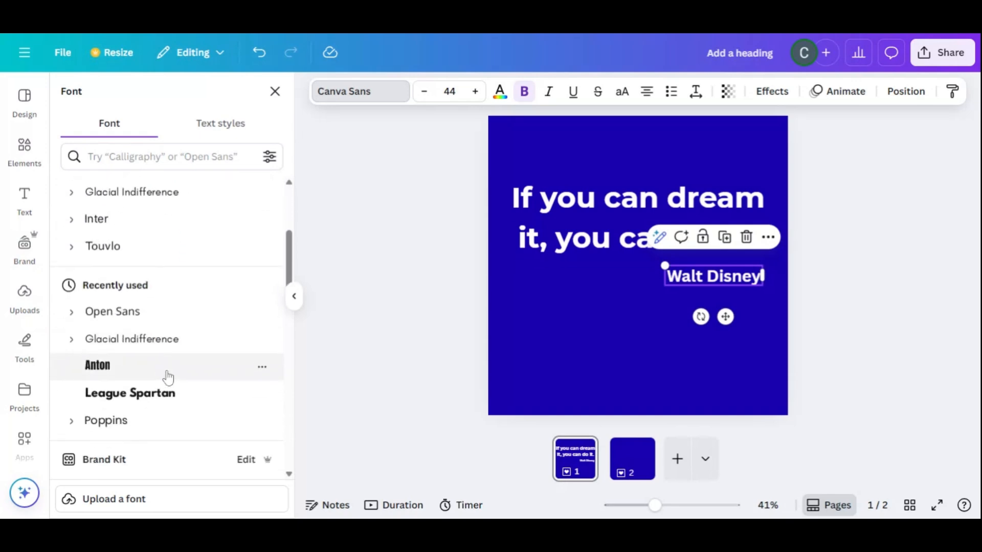
scroll(172, 352, up, 5)
scroll(174, 352, up, 2)
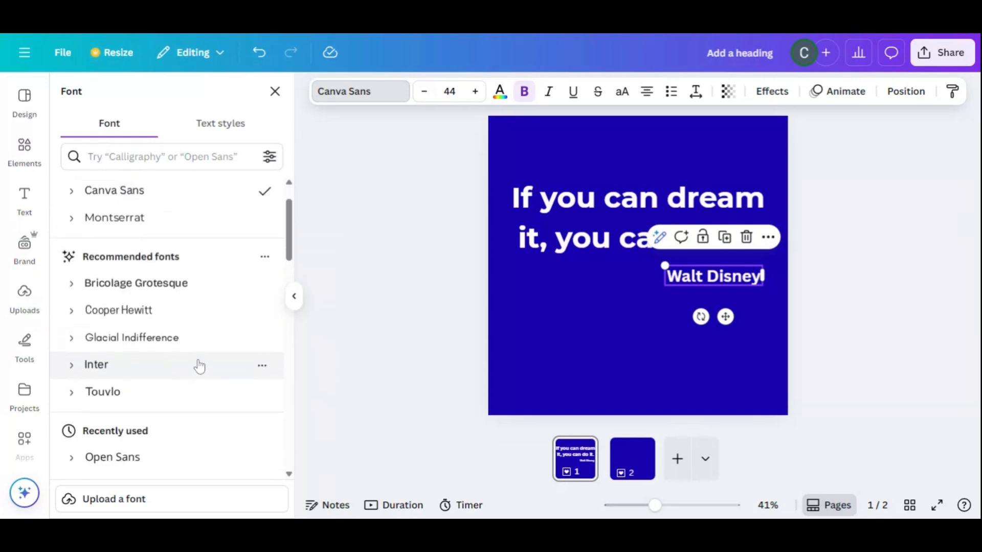
click(168, 157)
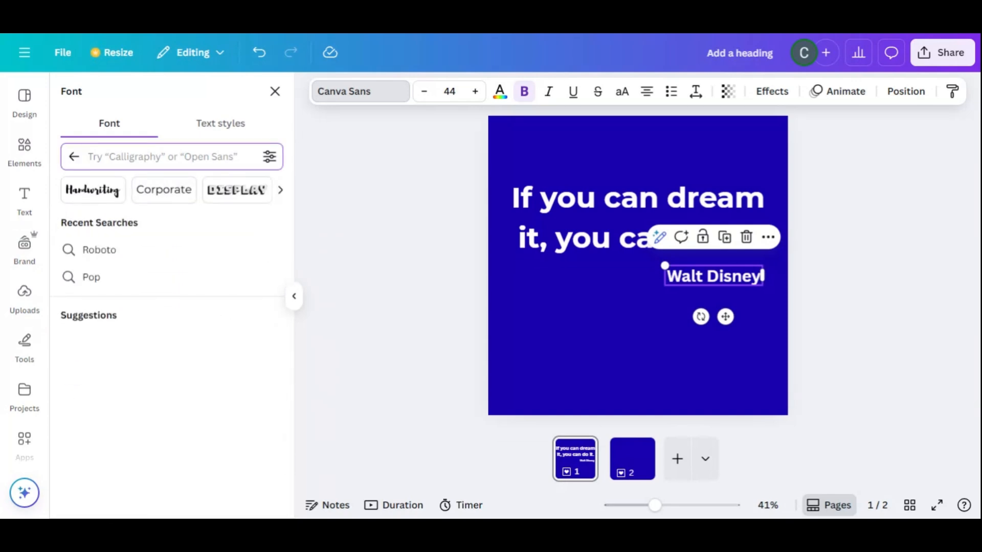
text(Roboto)
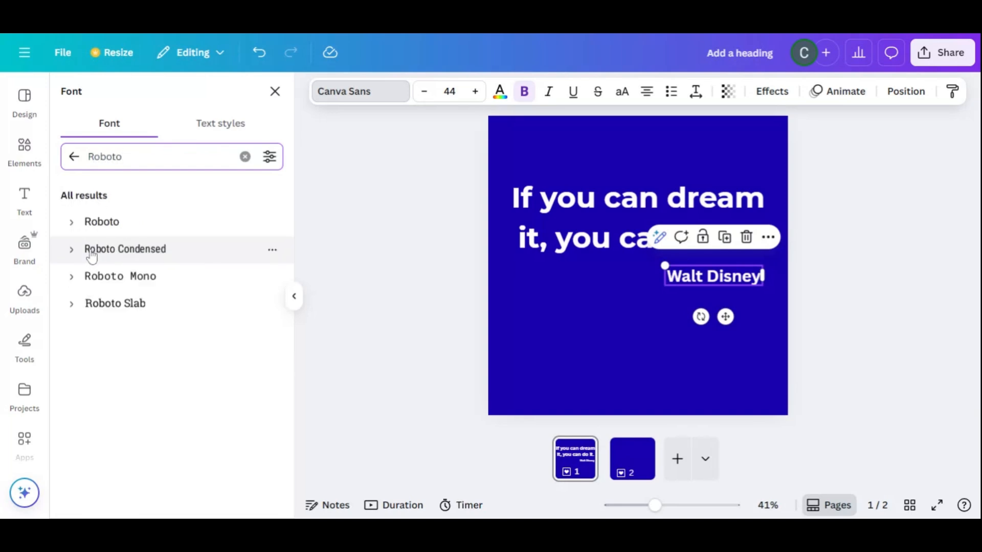
click(141, 223)
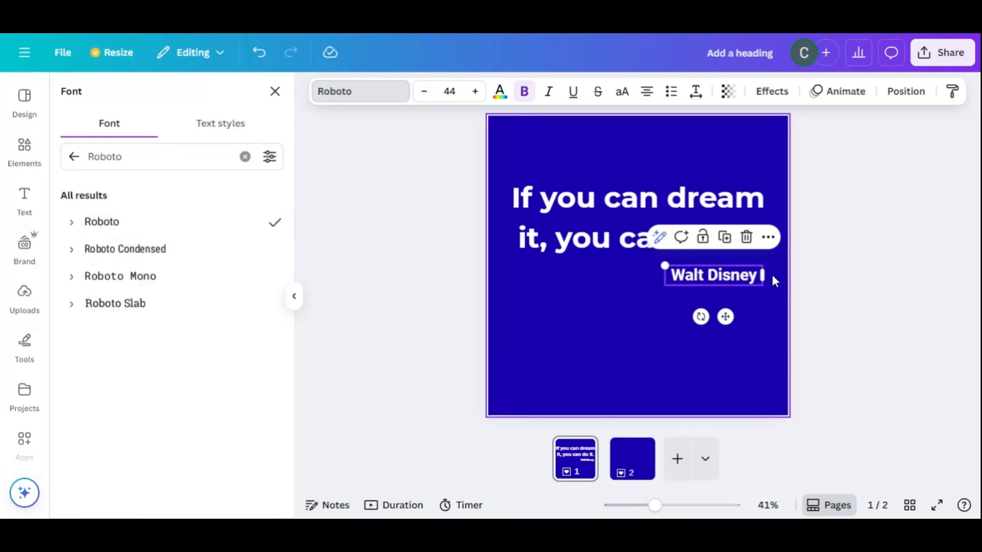
drag(773, 277, 758, 273)
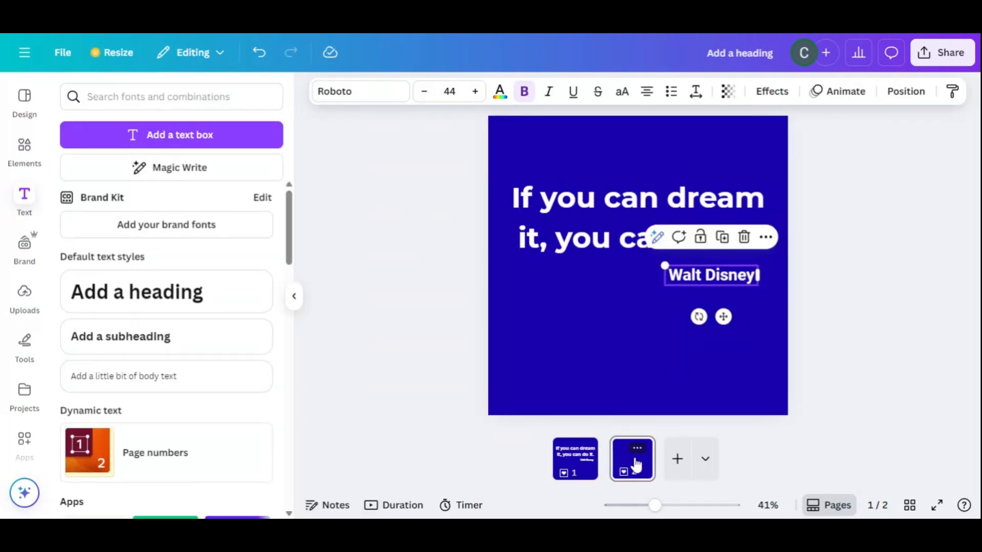
Delete the empty second page from the design.
right_click(636, 463)
scroll(689, 263, down, 2)
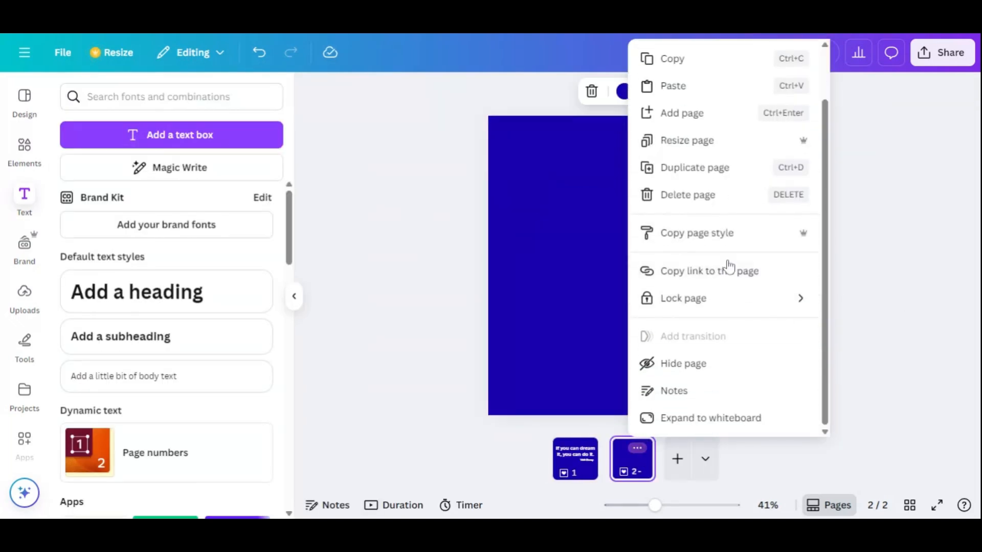
click(705, 203)
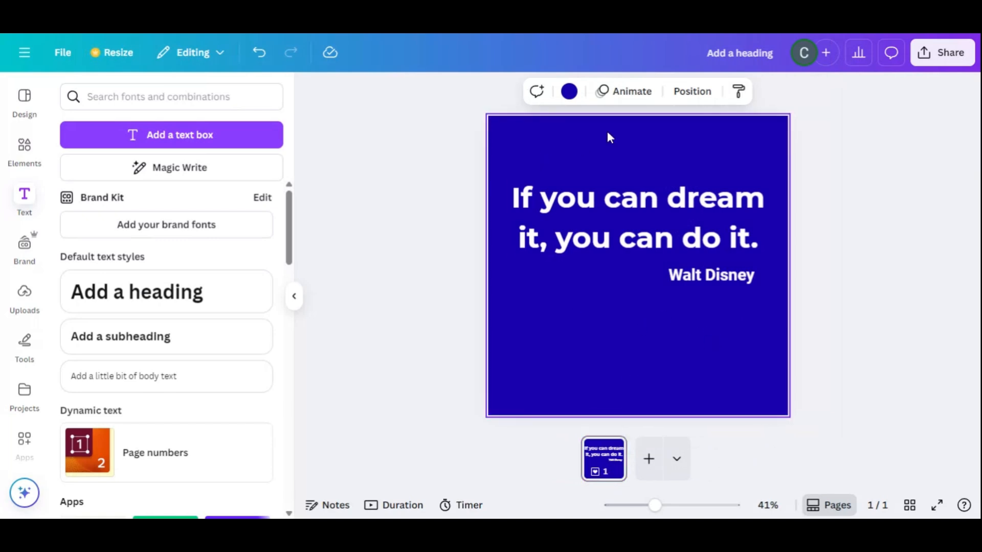
Shift the "Walt Disney" line slightly right to line up with the end of the quote.
click(745, 284)
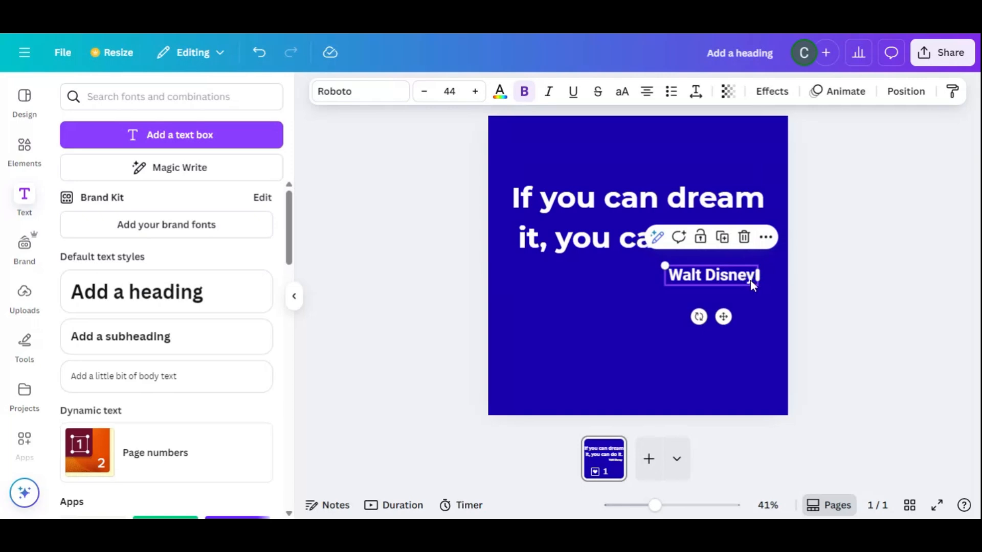
drag(750, 280, 754, 281)
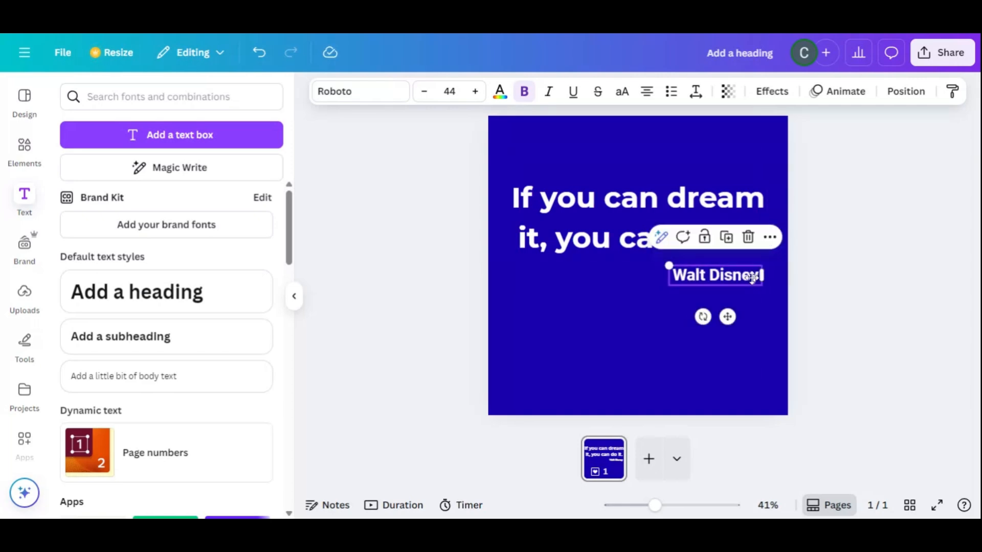
click(568, 196)
click(548, 321)
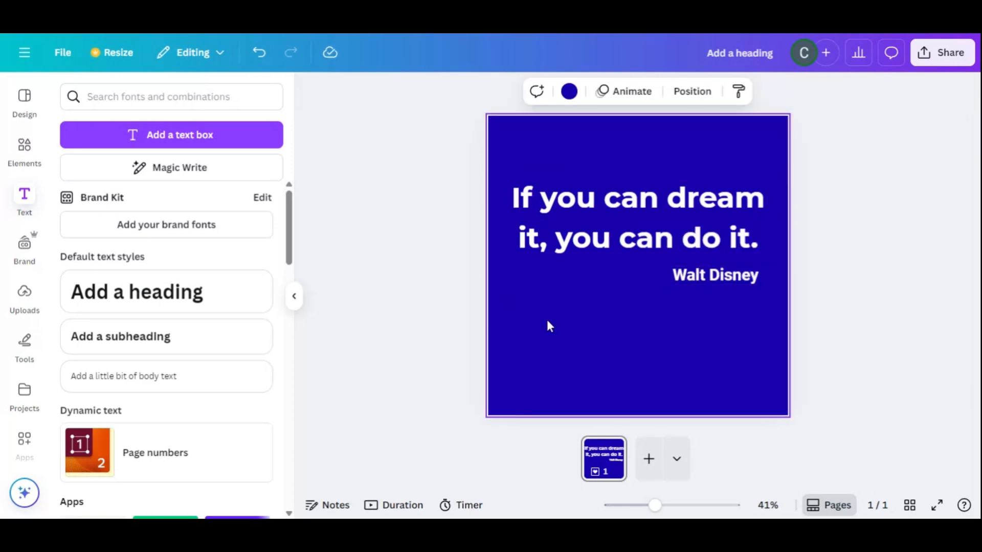
click(612, 215)
click(715, 277)
click(613, 210)
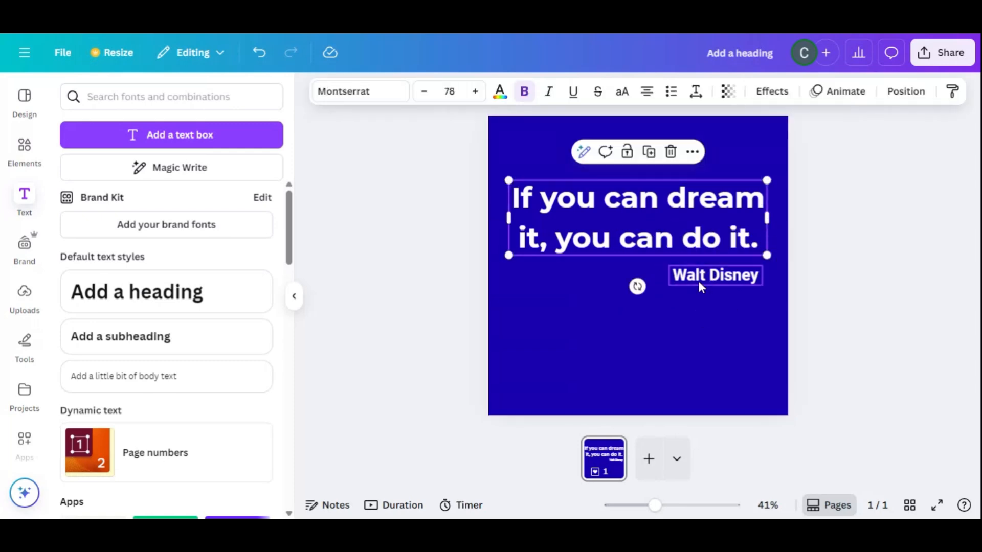
click(698, 281)
click(584, 328)
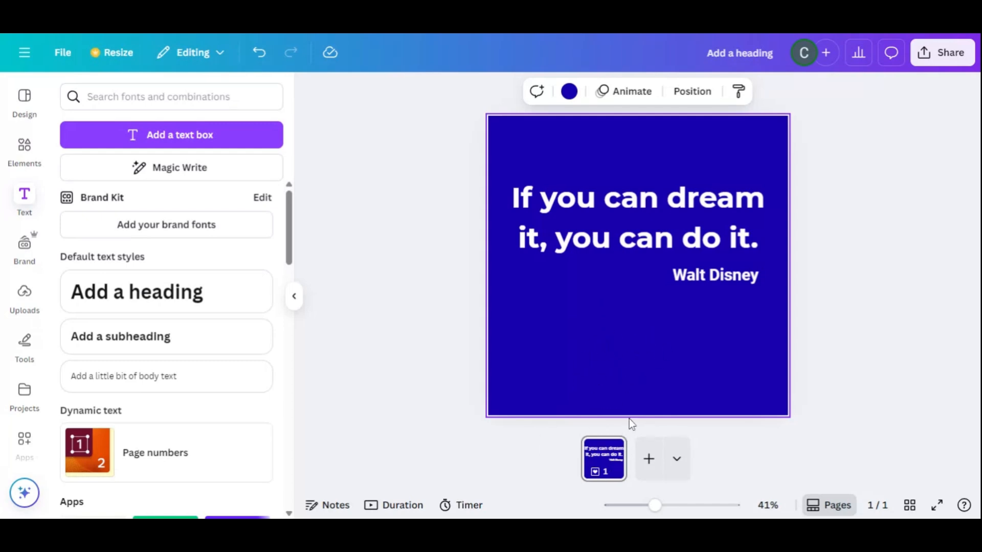
click(608, 452)
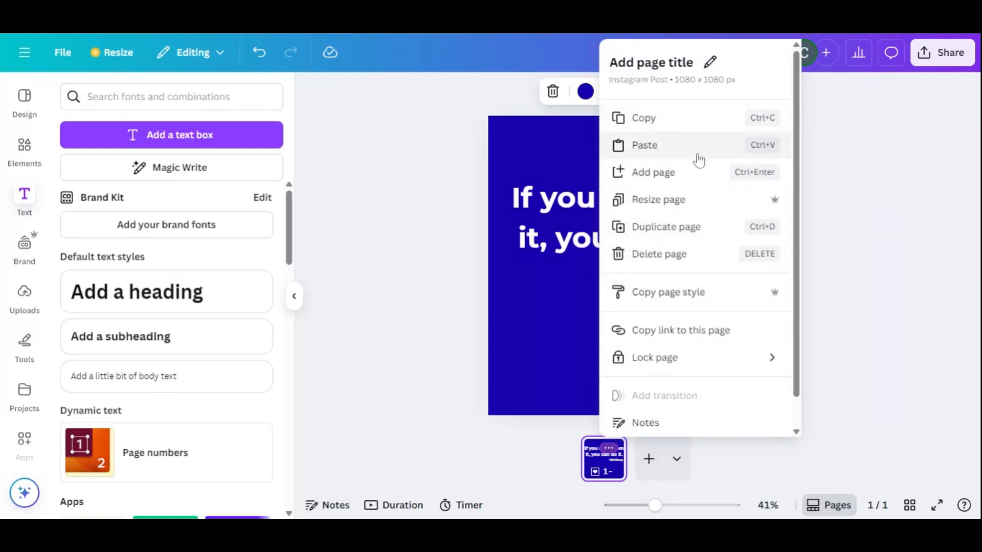
mouse_move(717, 353)
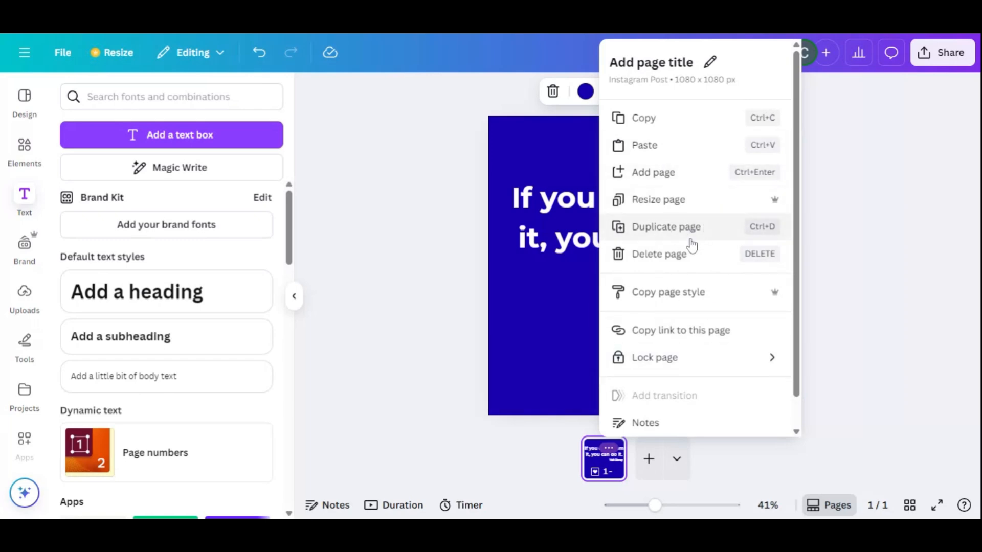
click(546, 358)
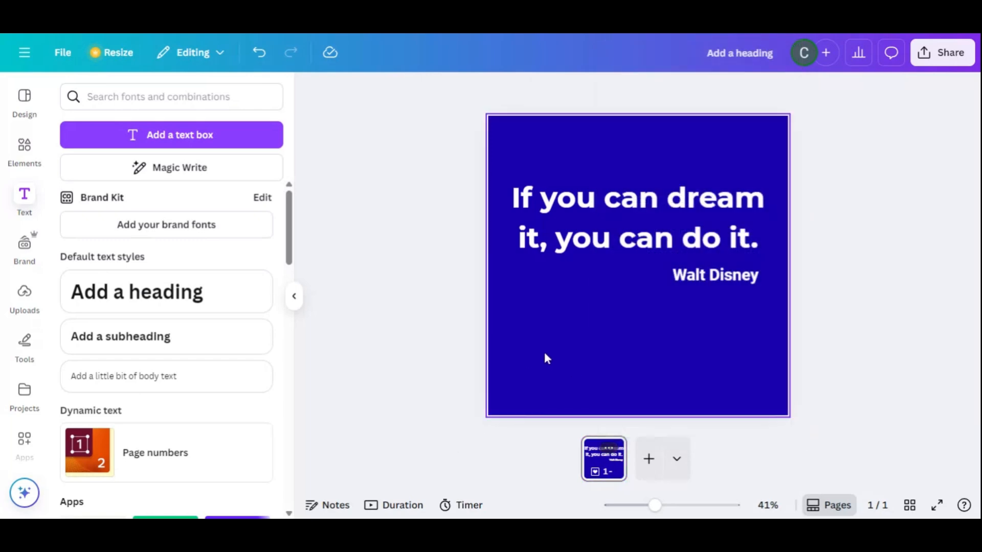
click(887, 362)
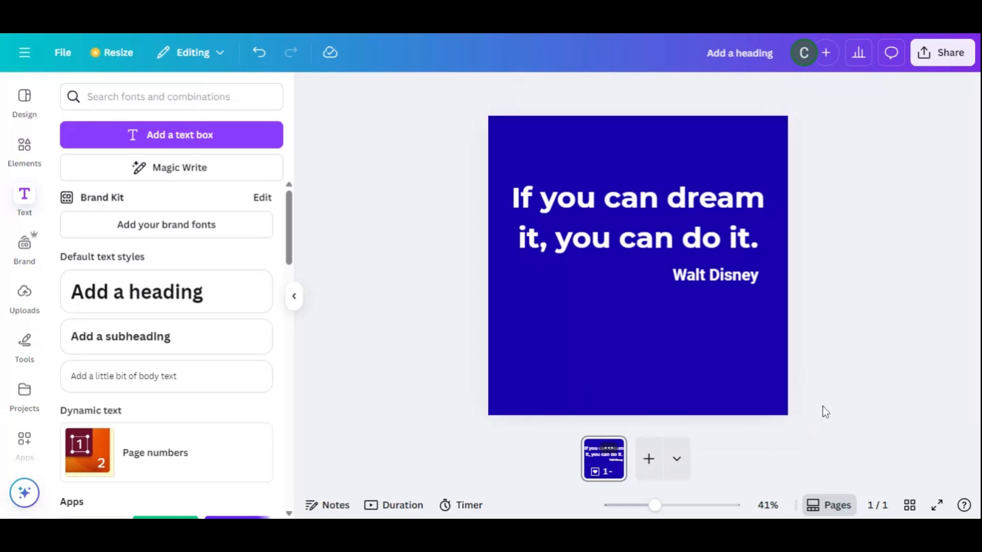
click(688, 394)
Duplicate the finished blue quote page to get a second copy for a new background.
click(611, 452)
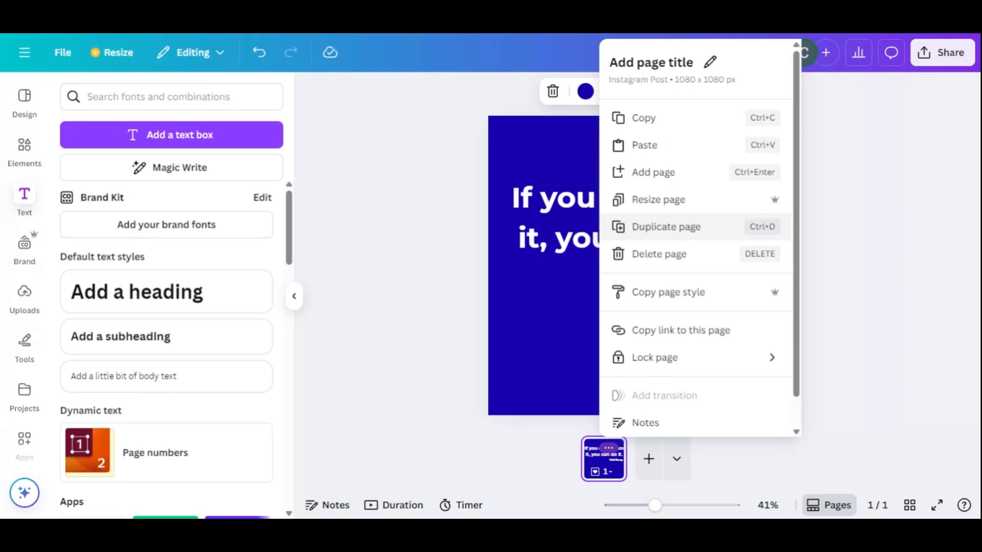
click(688, 230)
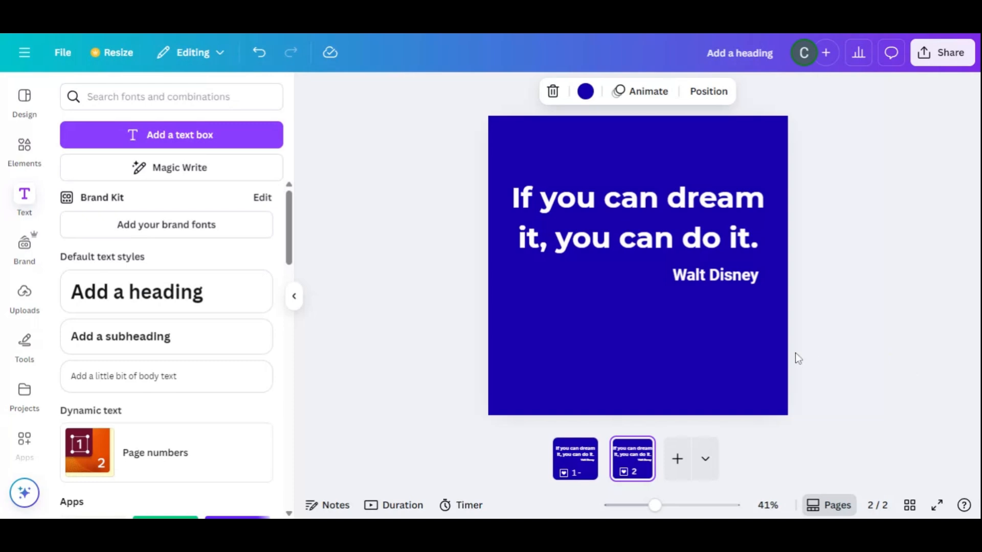
Select the background of the second page and open the search in the elements library.
click(553, 148)
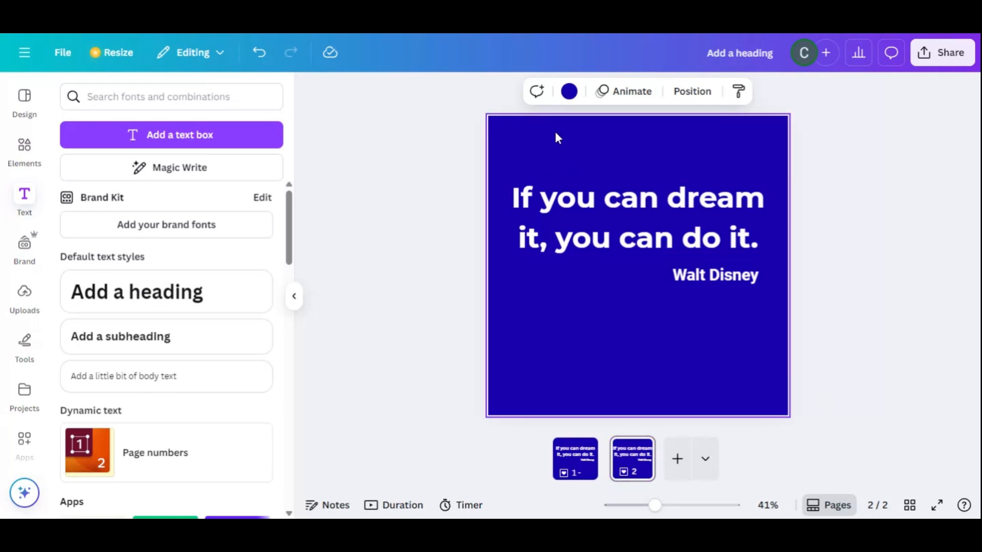
click(25, 148)
click(102, 97)
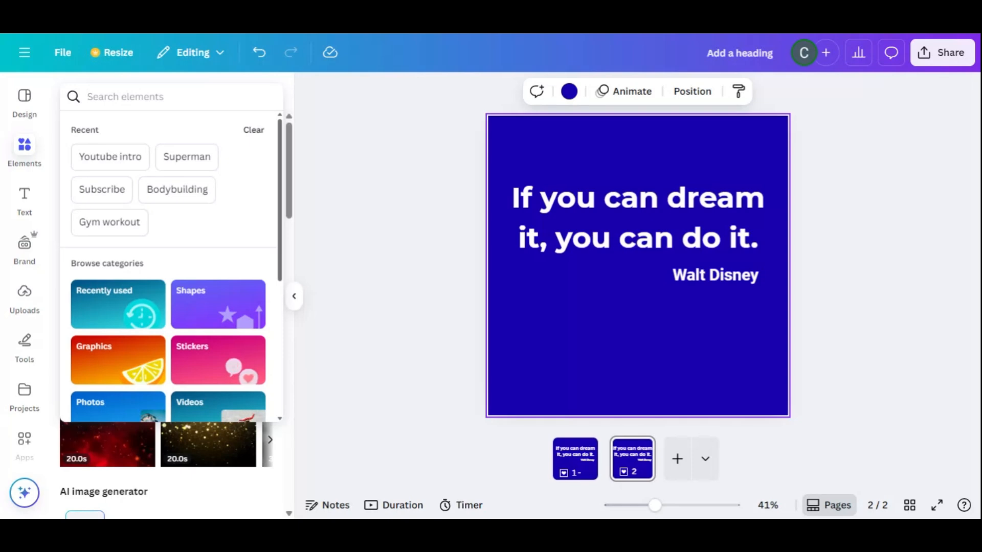
text(Succes)
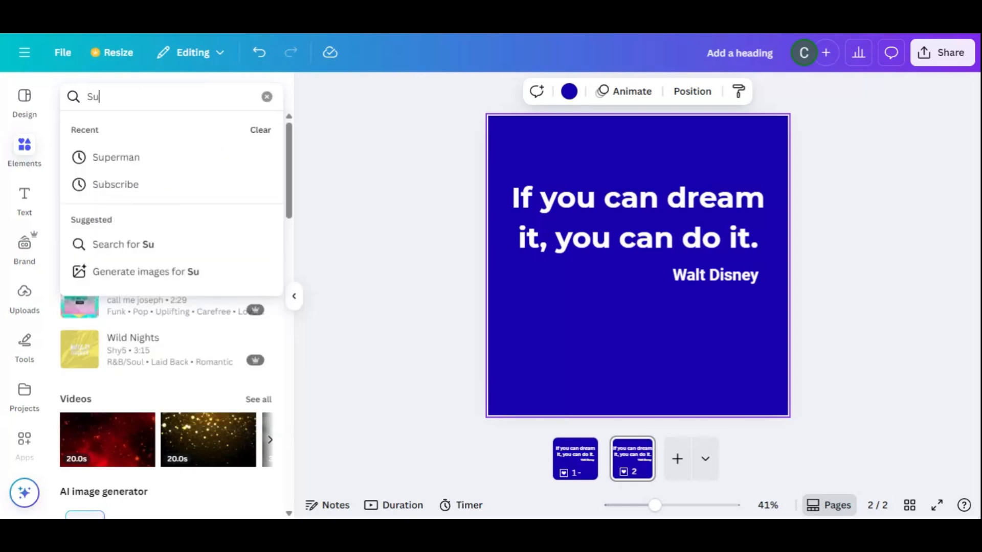
key(BackSpace)
key(BackSpace)
key(BackSpace)
key(BackSpace)
key(BackSpace)
key(BackSpace)
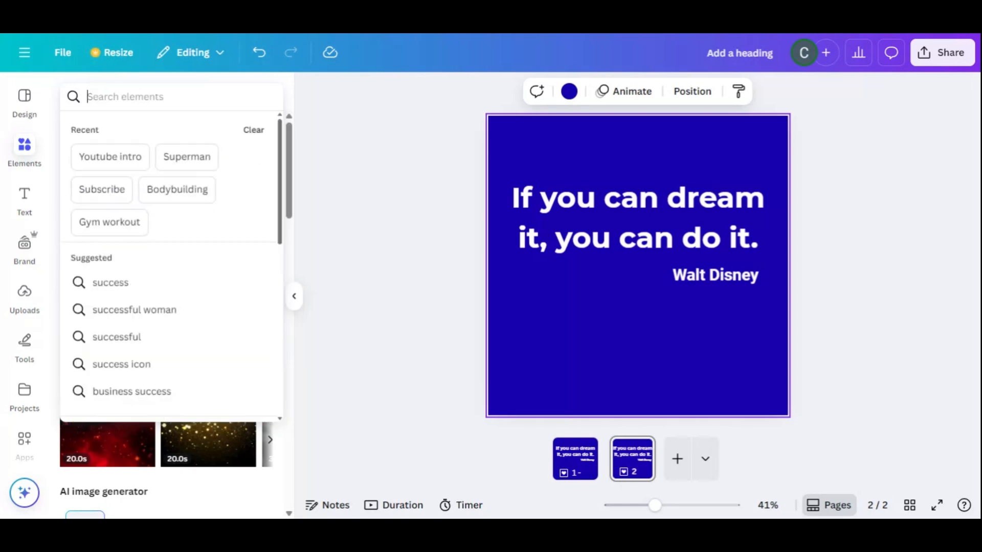
Search the elements for "Motivational", limit the results to photos and browse them.
text(Motivat)
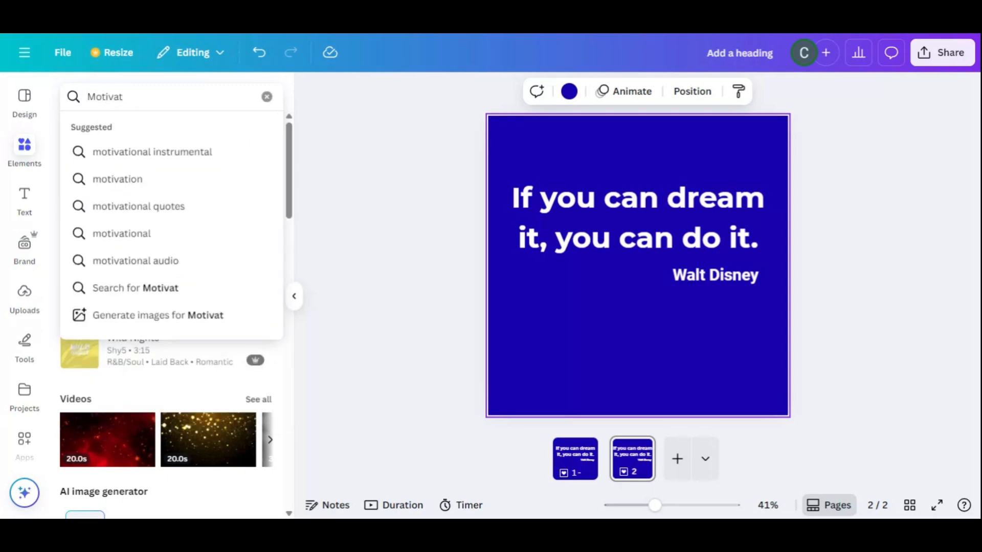
text(ional)
key(Return)
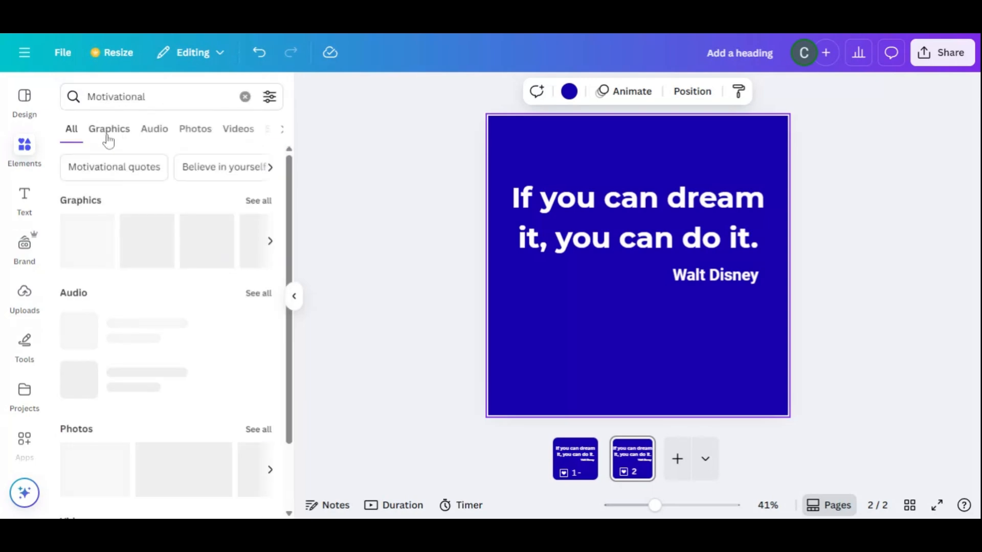
click(109, 130)
click(180, 132)
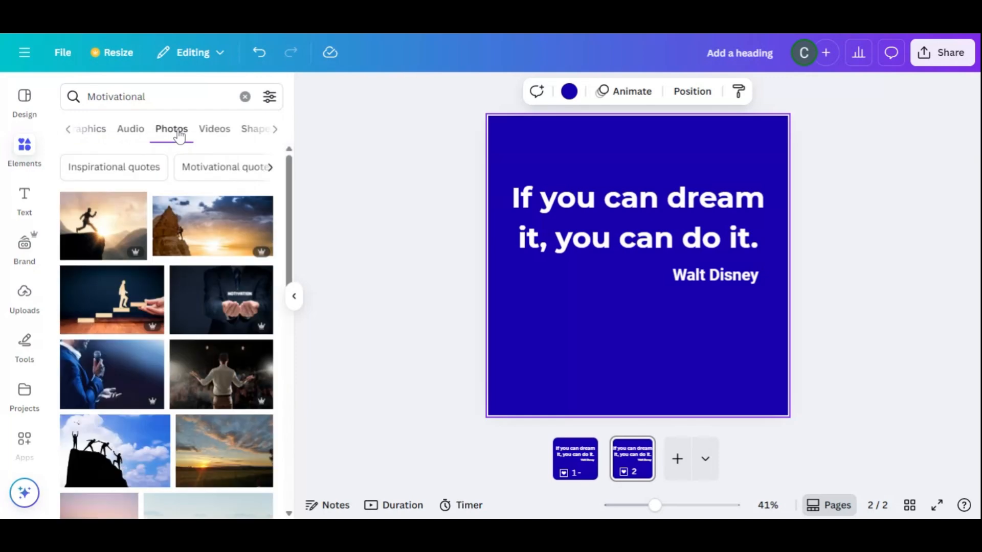
scroll(155, 353, down, 3)
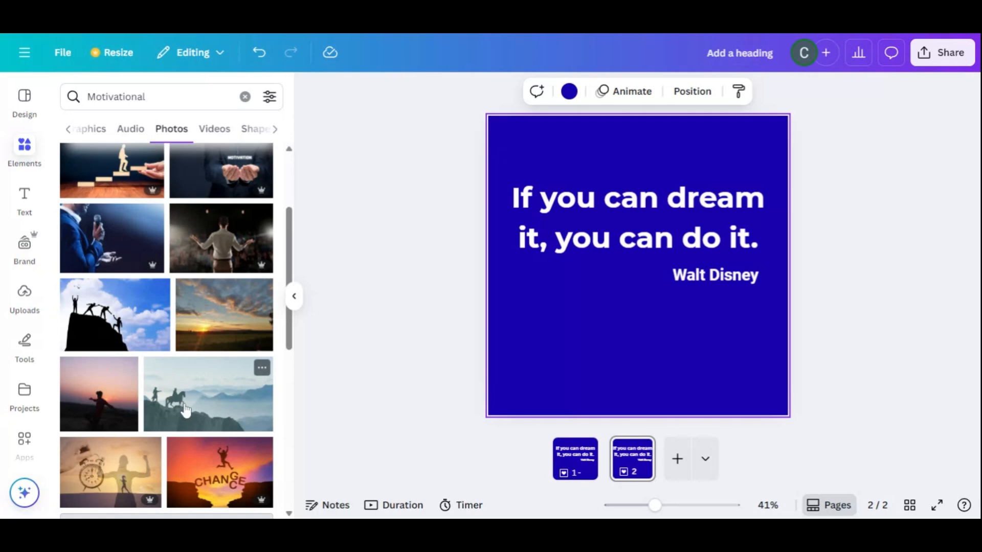
Make the misty mountain photo with the horse rider the second page's background and shift its crop to include both silhouettes.
drag(185, 409, 507, 147)
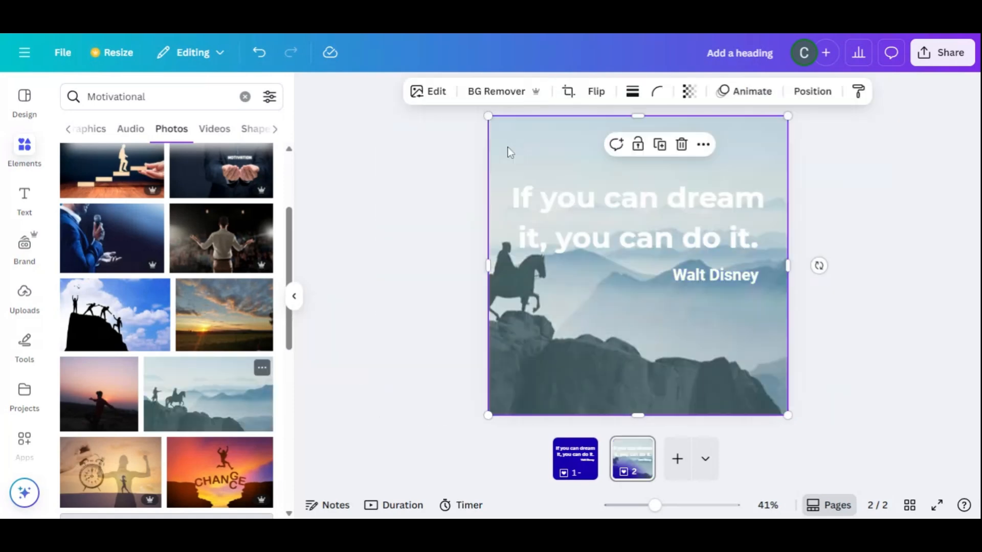
double_click(526, 174)
drag(526, 184, 678, 169)
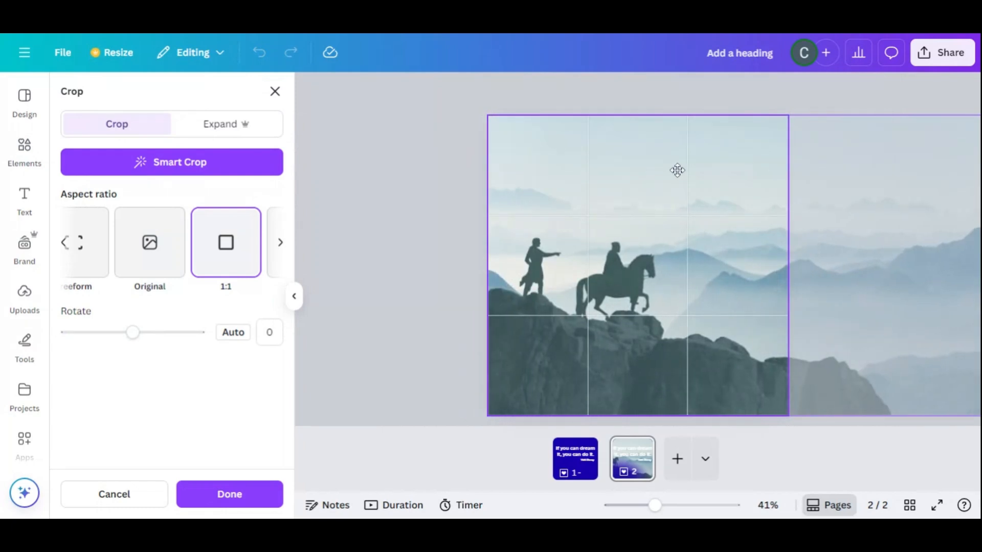
click(417, 246)
click(339, 353)
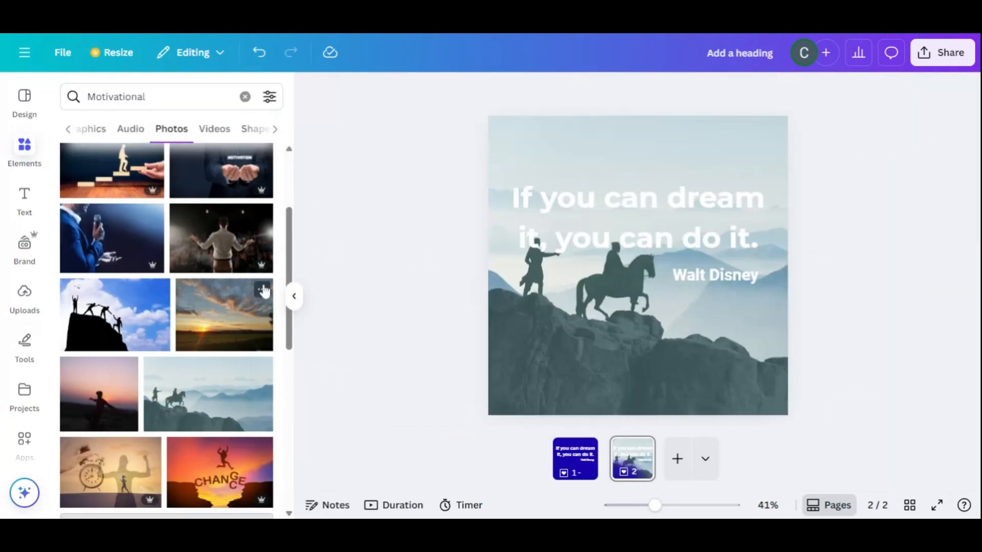
Replace the second page's background with the sunset field photo and shift its crop to the photo's left edge.
drag(263, 290, 662, 142)
double_click(520, 145)
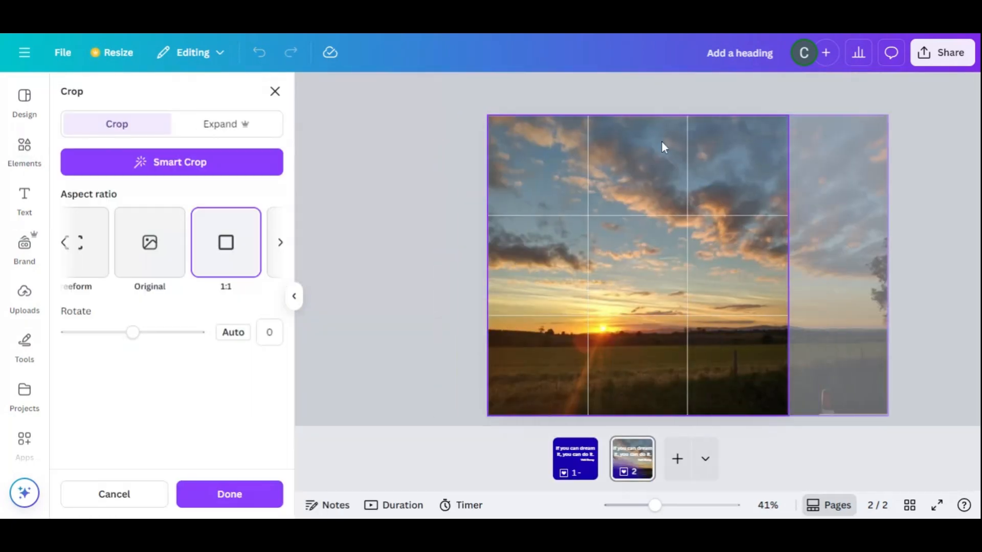
click(452, 200)
Compare the plain blue first page with the sunset photo version on the second page.
click(579, 470)
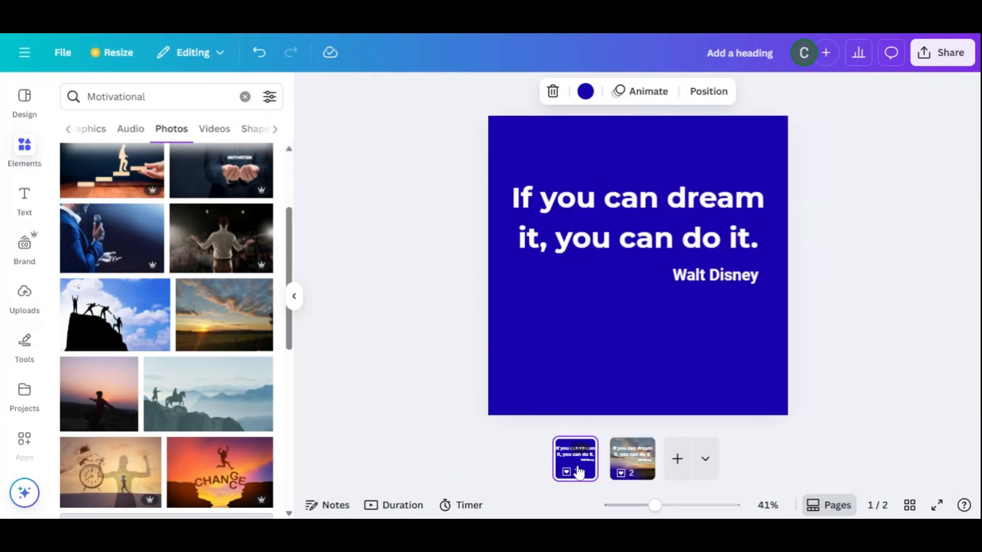
click(615, 466)
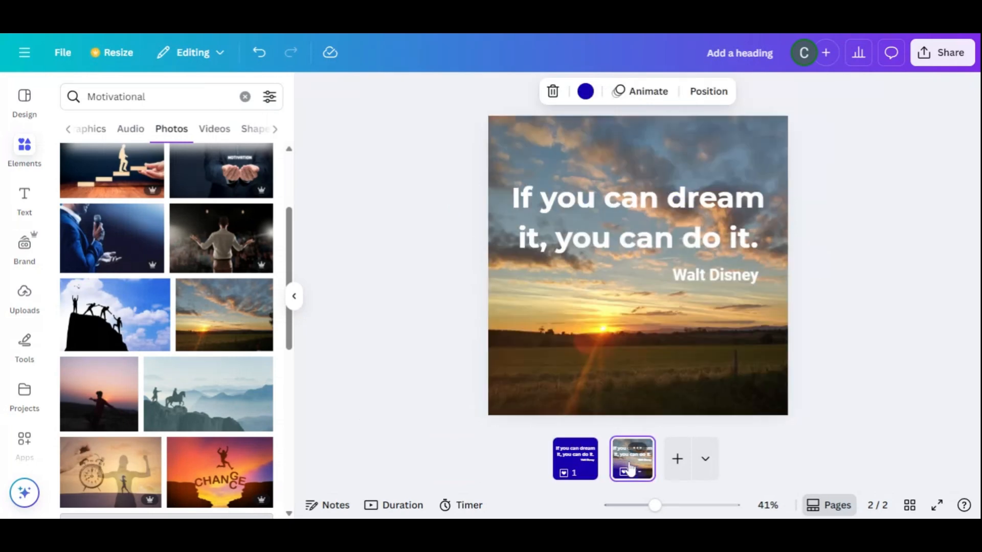
click(569, 475)
click(582, 473)
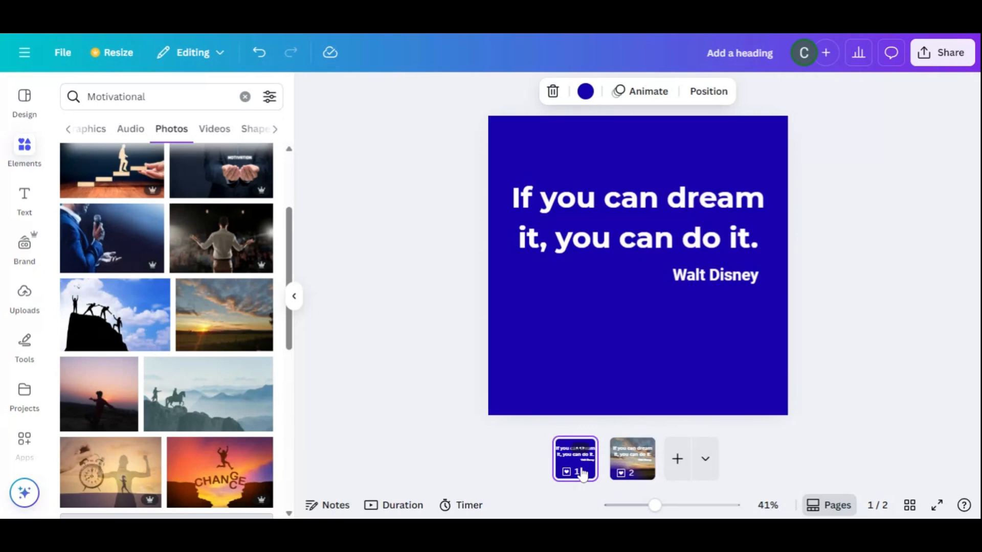
click(624, 471)
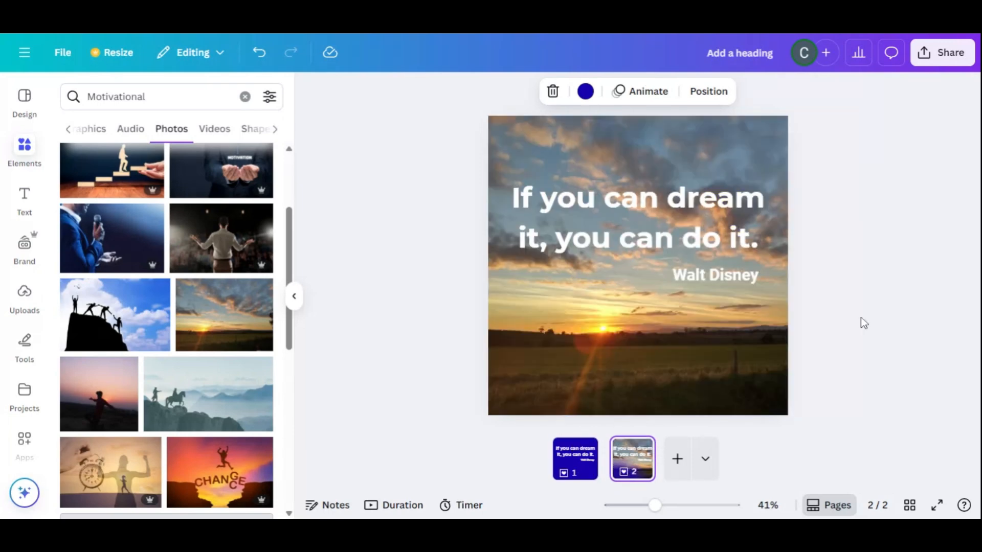
click(601, 134)
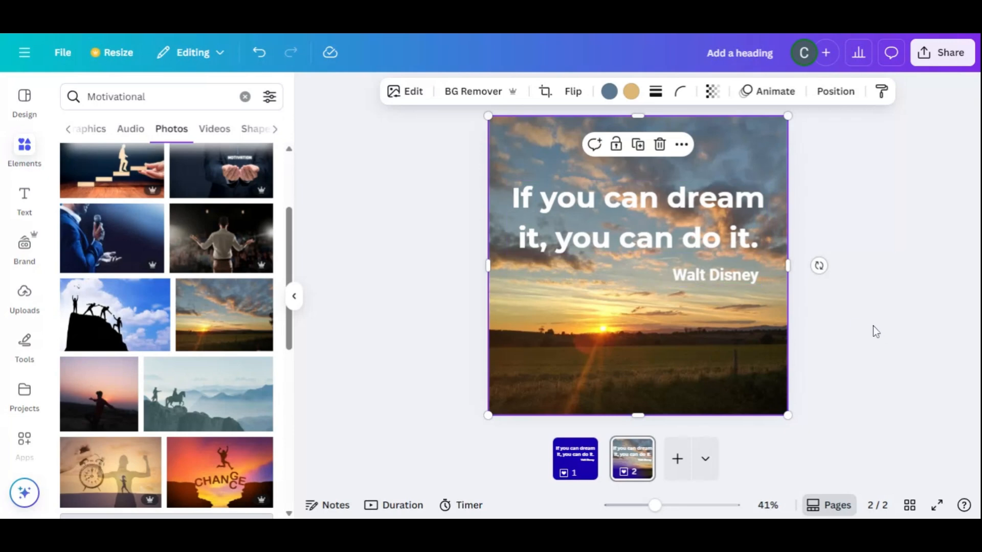
click(420, 360)
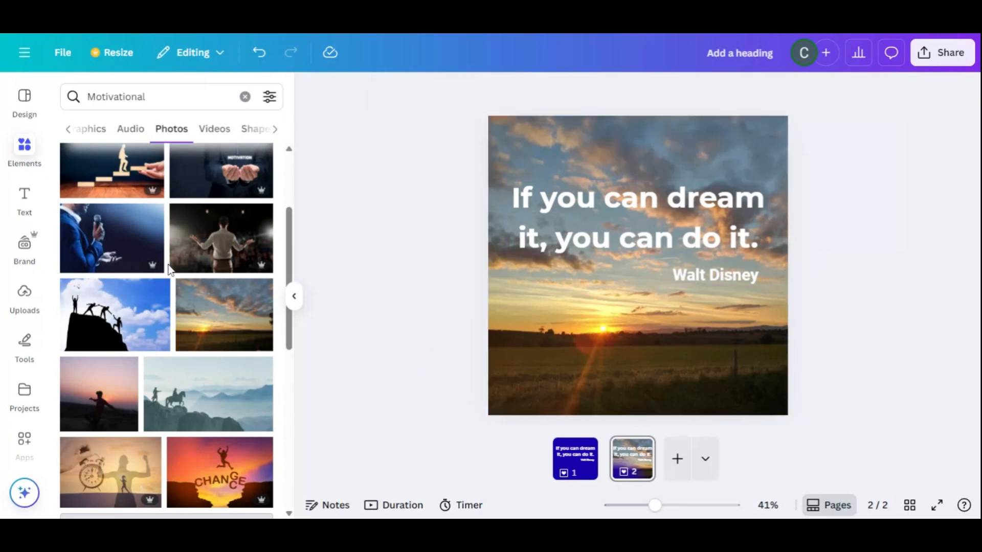
Clear the "Motivational" element search and duplicate the sunset photo page as a third page.
click(244, 96)
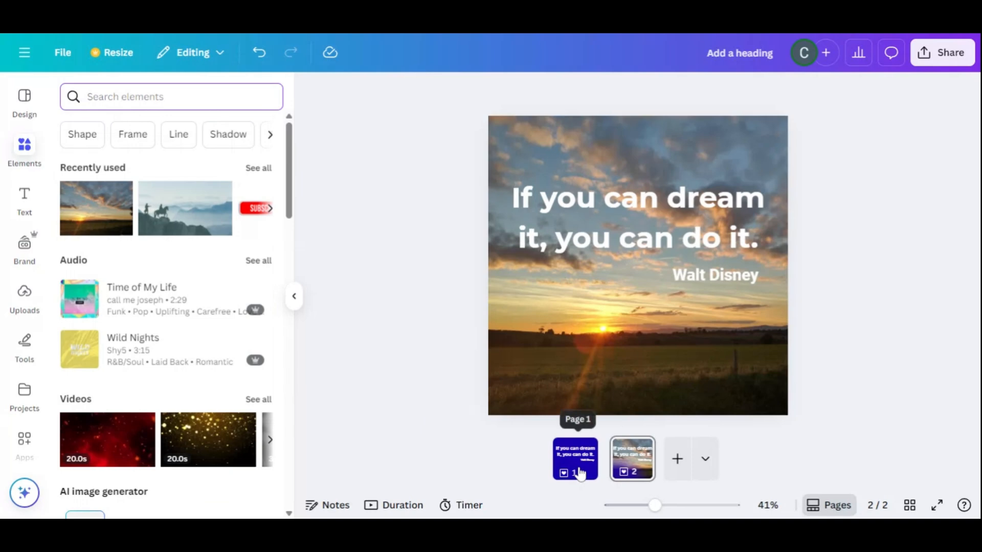
click(579, 473)
click(640, 470)
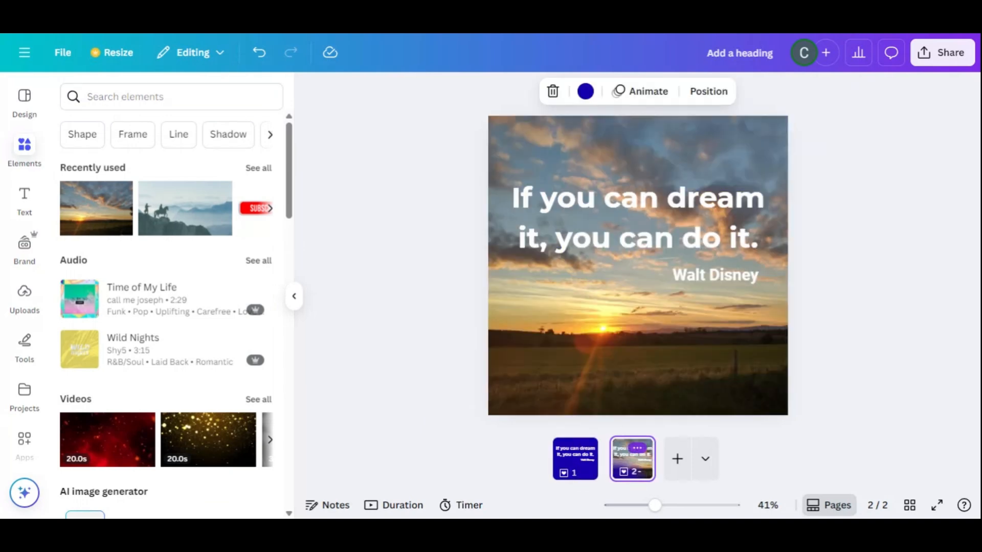
click(637, 448)
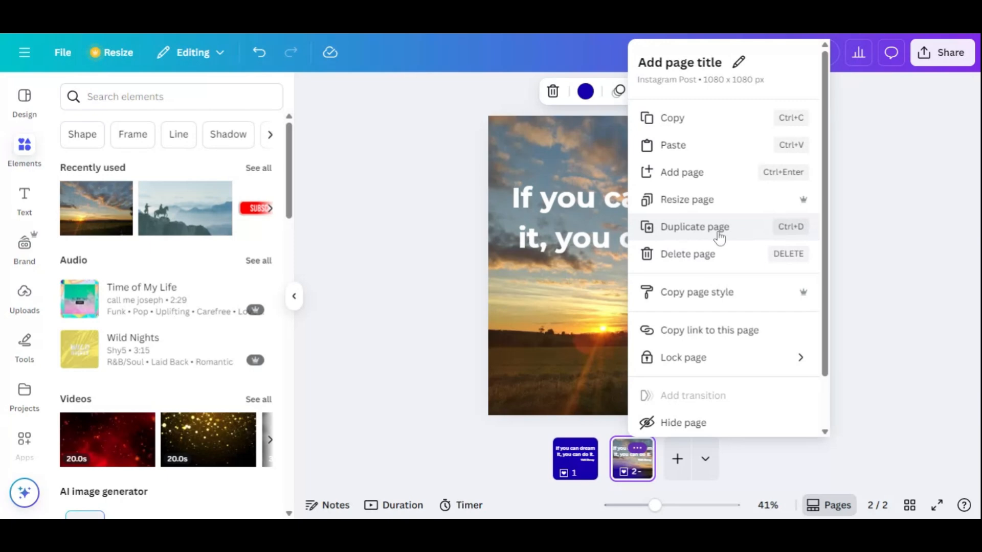
click(885, 281)
click(637, 449)
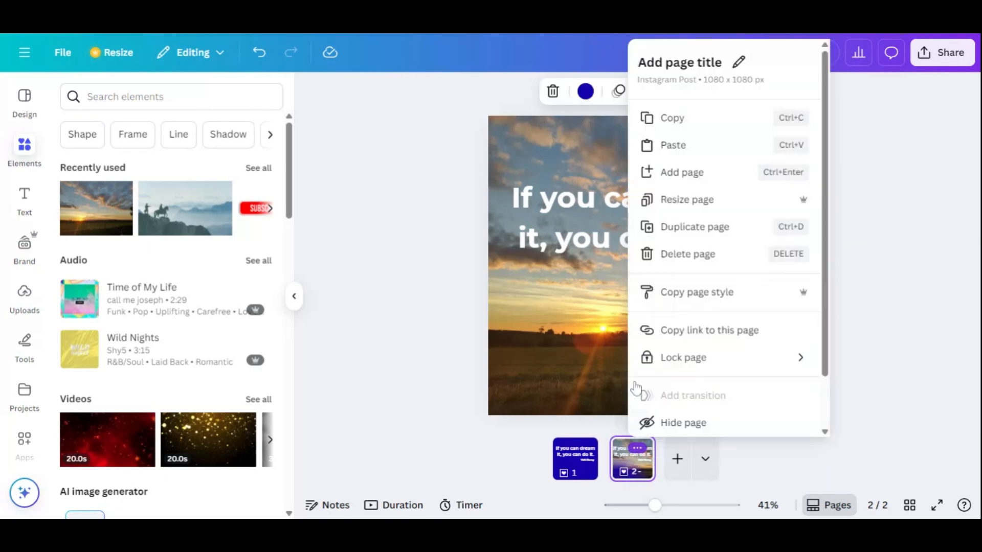
click(720, 229)
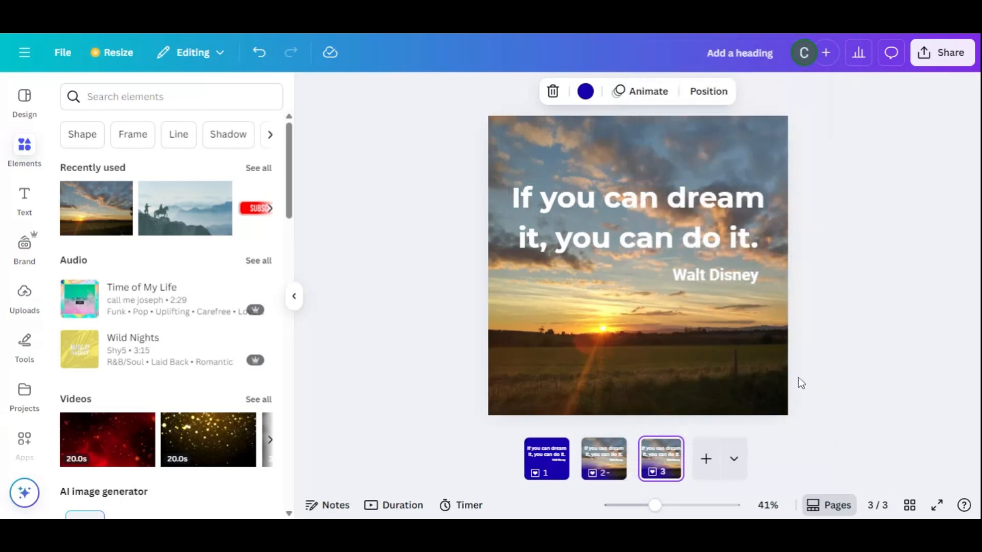
Search the elements for "Backgorund image" to find another background for the third page.
click(88, 96)
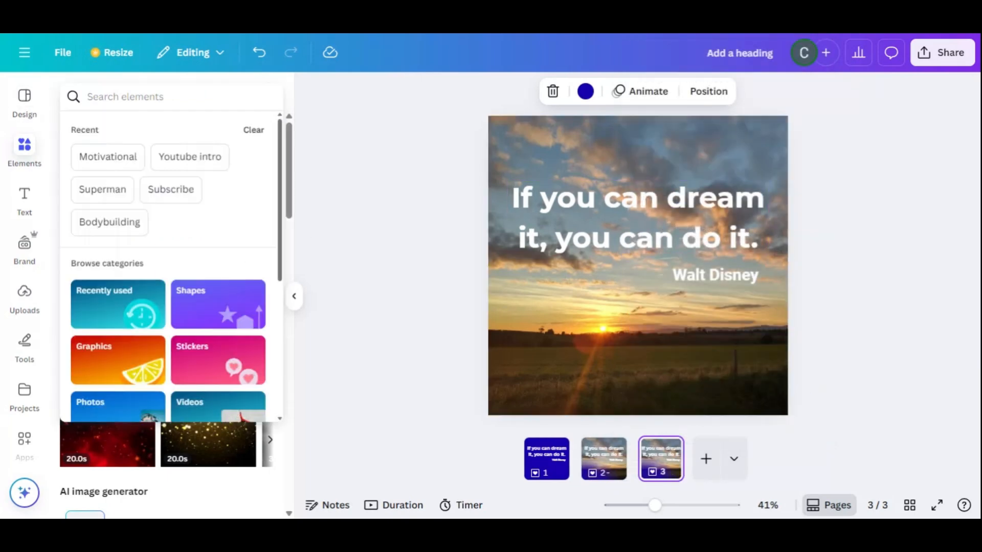
text(Backgorund)
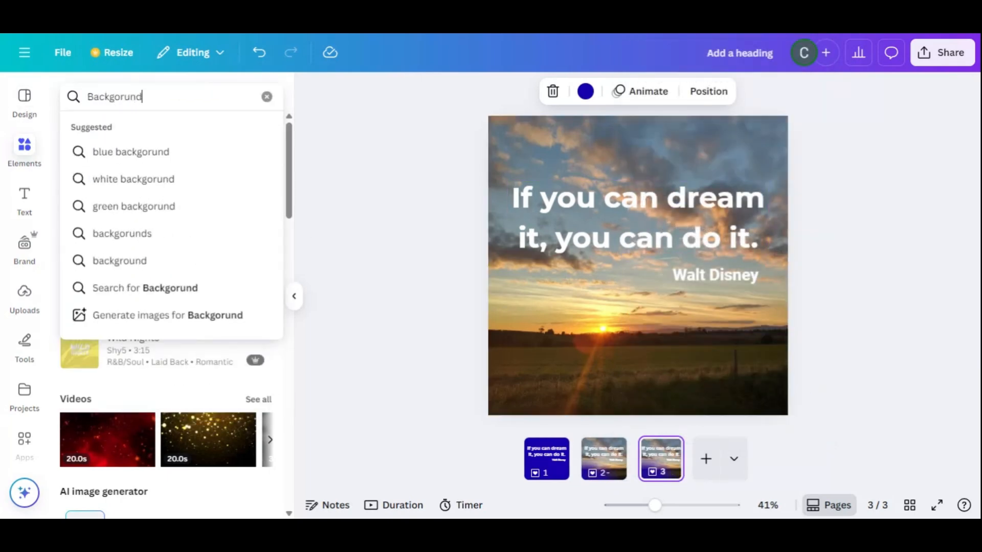
text( image)
key(Return)
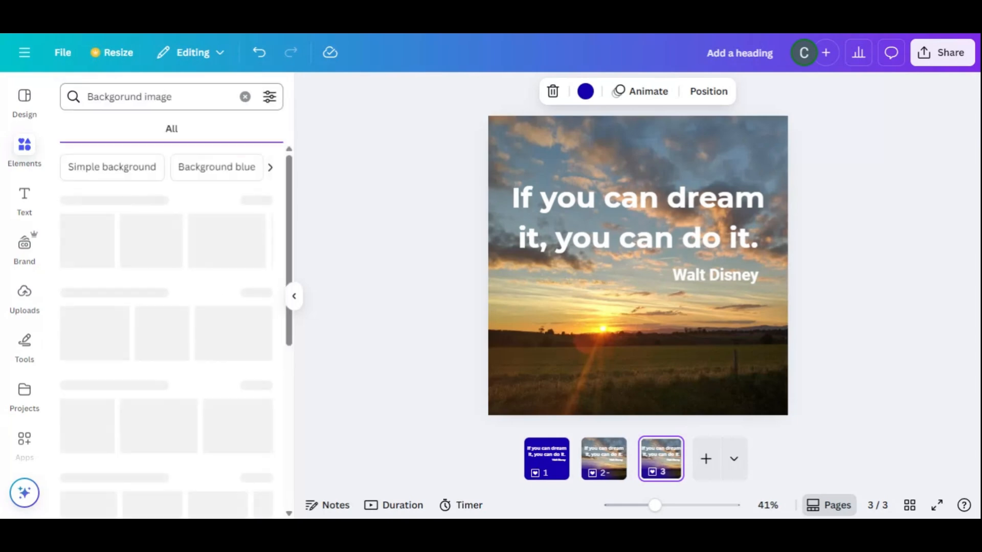
Compare the graphics, photo and video categories of the background image search results.
click(107, 132)
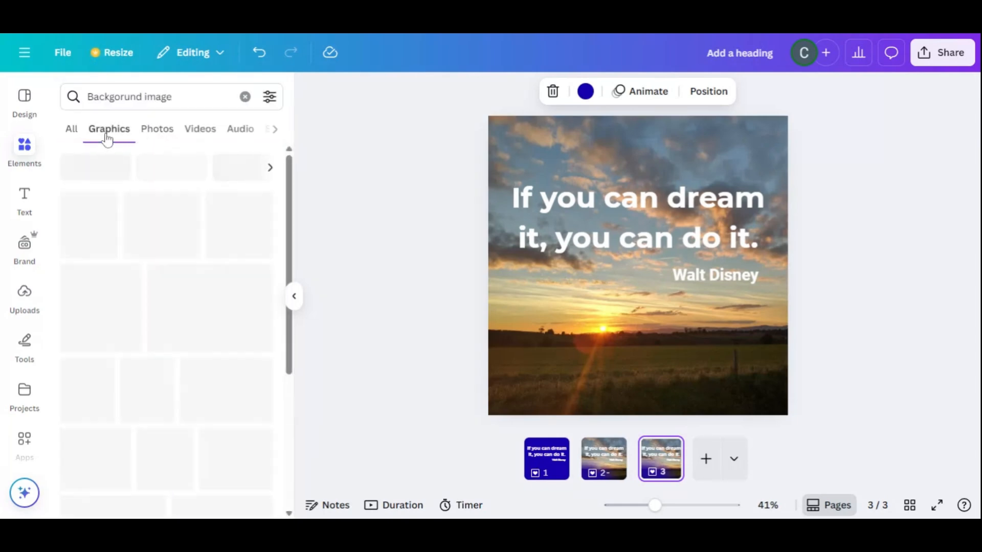
click(159, 130)
click(201, 137)
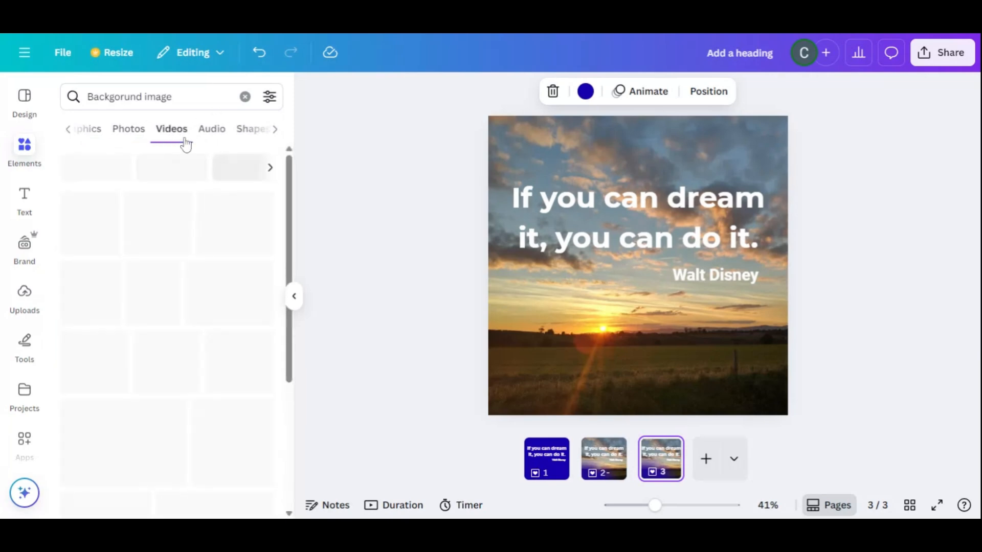
click(67, 131)
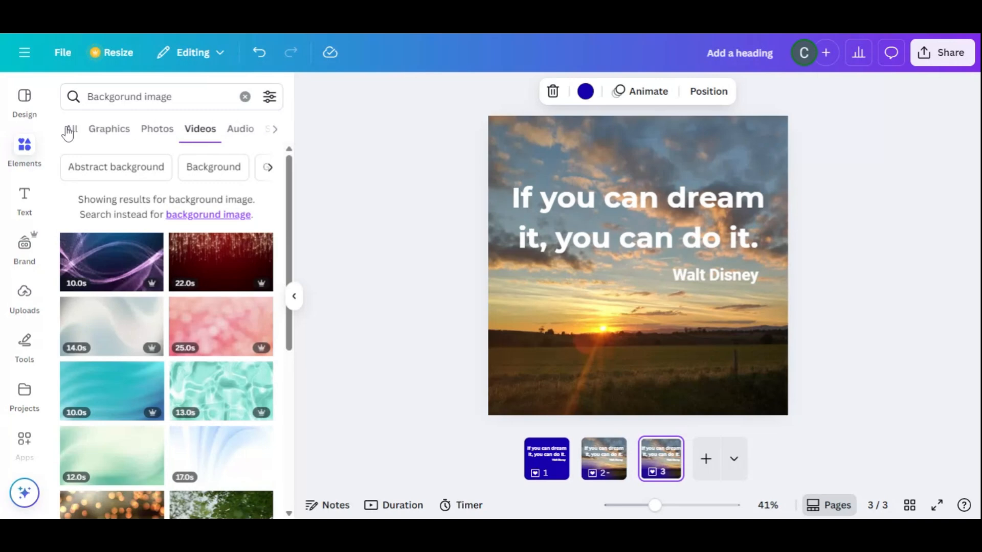
Browse the graphics results of the background image search for a third-page background.
click(110, 131)
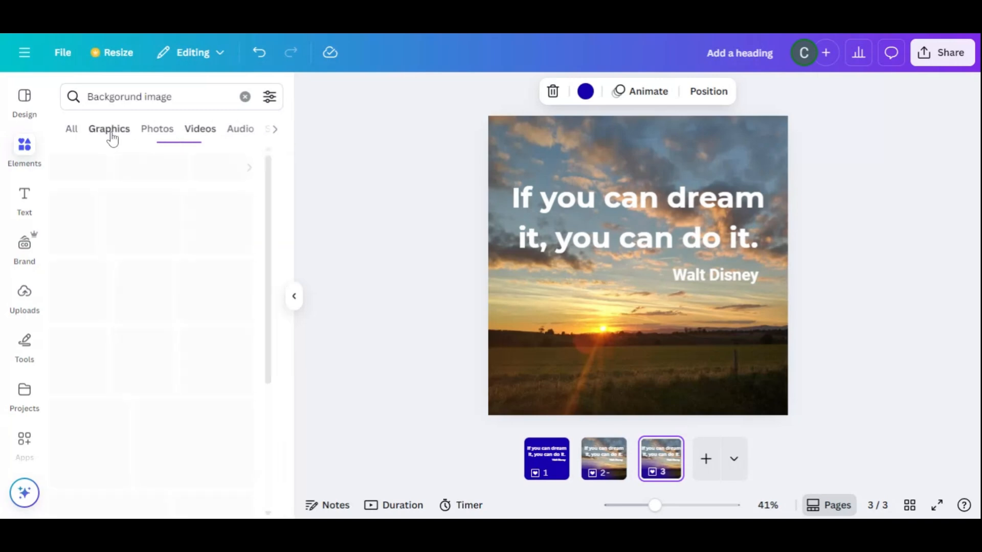
scroll(225, 440, down, 2)
scroll(220, 435, down, 10)
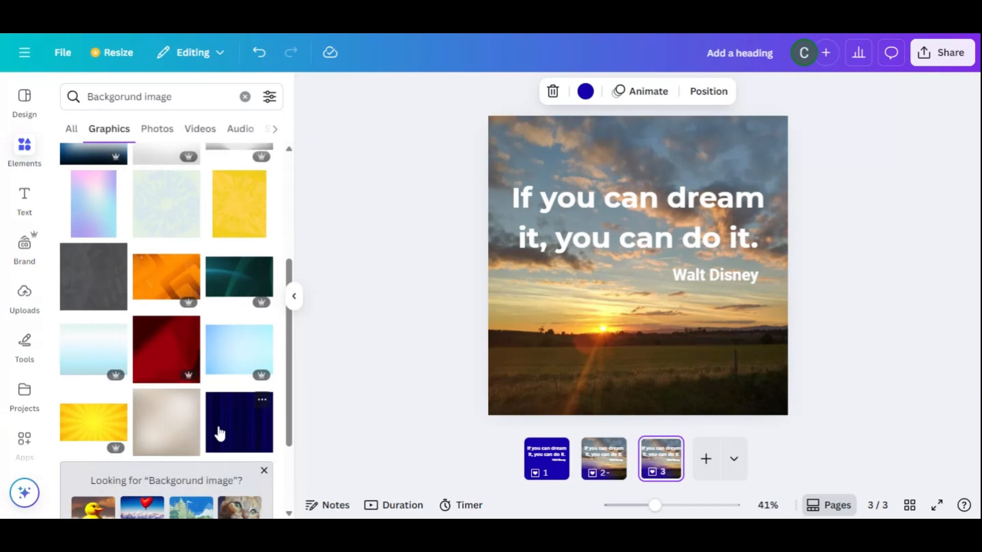
scroll(222, 431, down, 10)
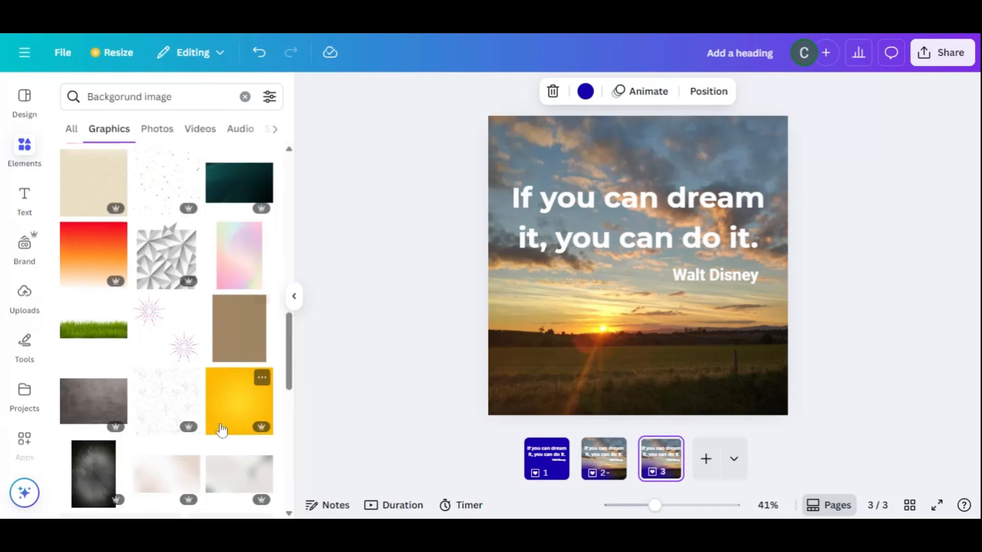
scroll(196, 412, down, 2)
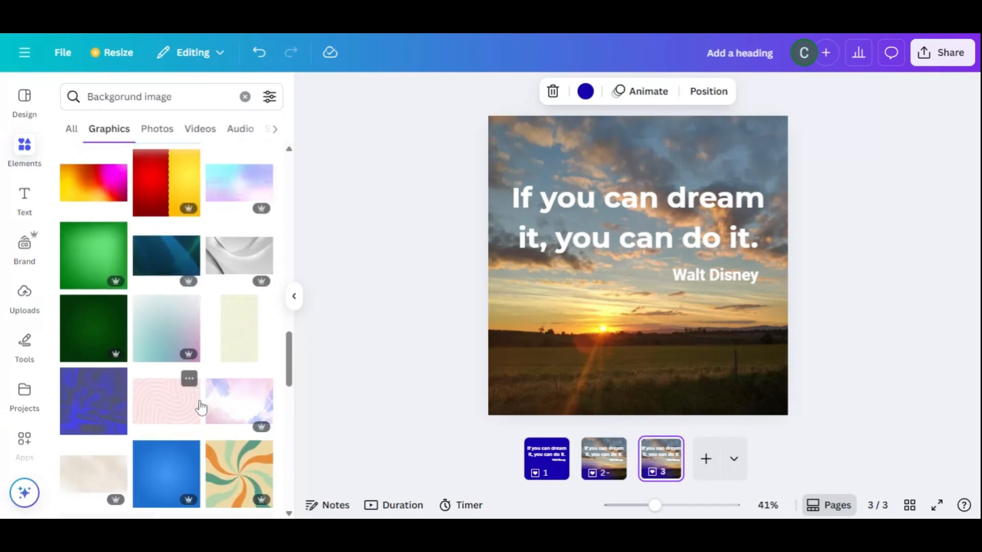
drag(292, 391, 300, 160)
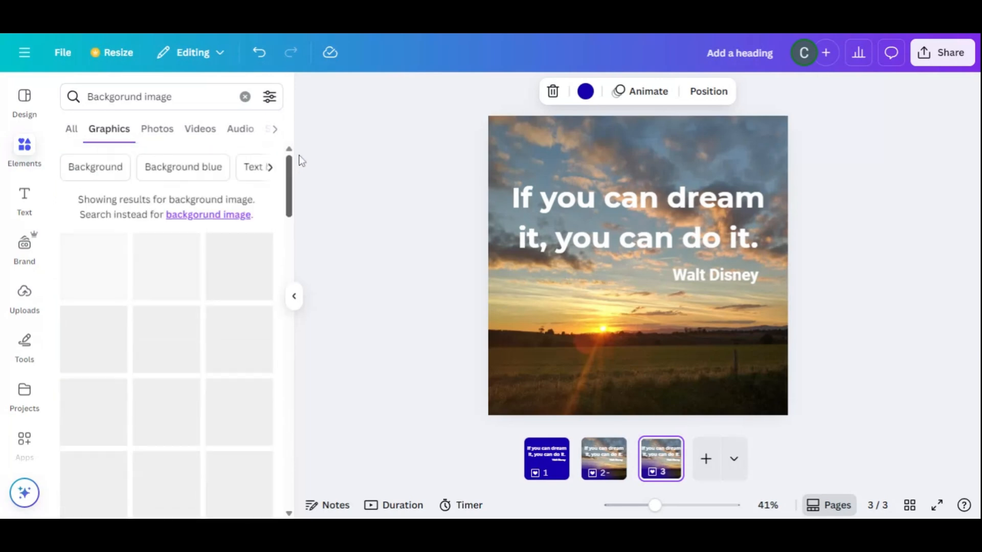
Narrow the background image search to photos and look through them for a suitable third-page background.
click(158, 131)
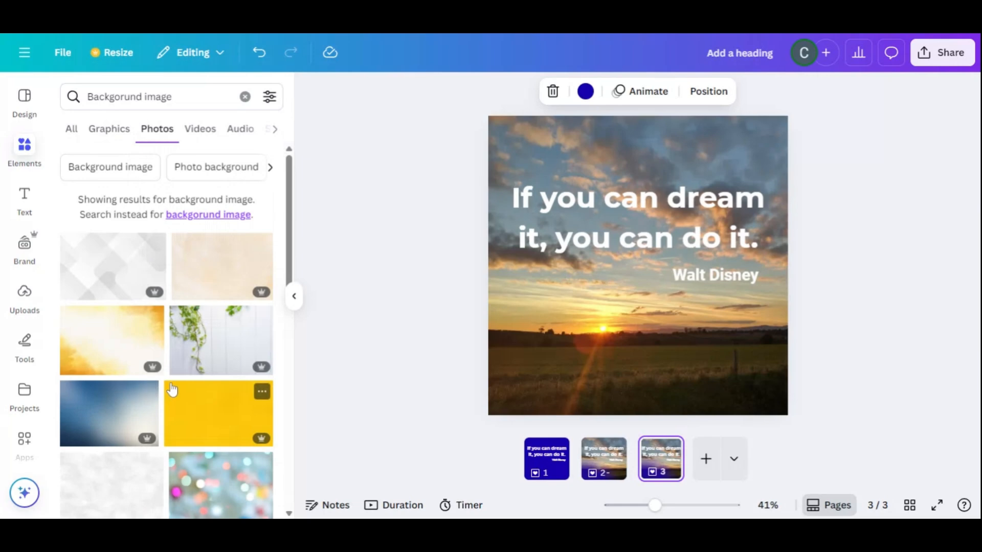
scroll(92, 437, down, 4)
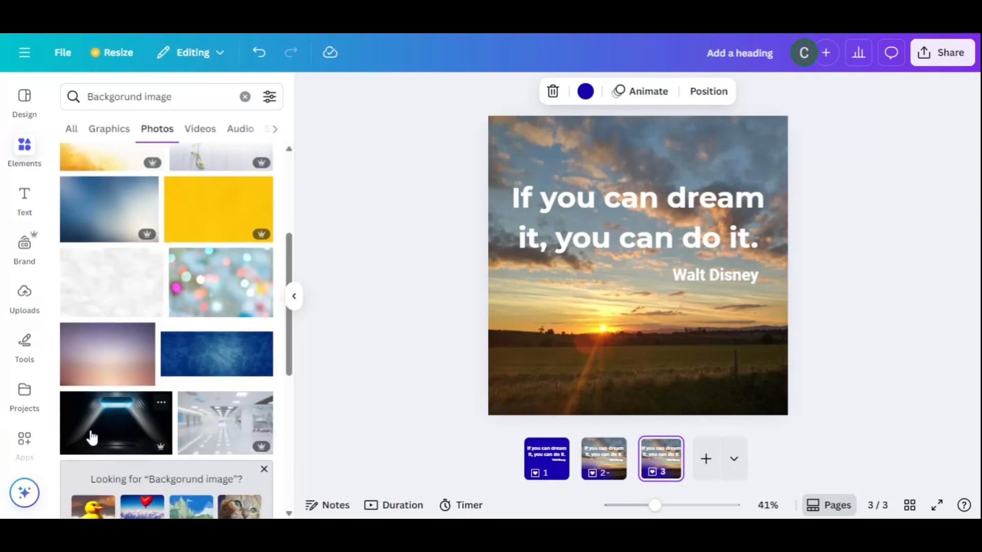
scroll(92, 437, down, 9)
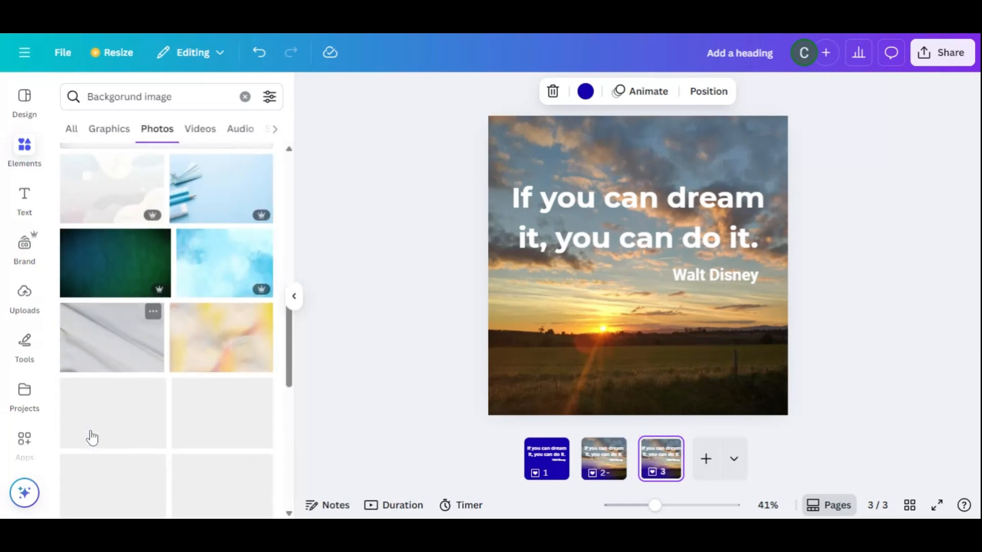
scroll(90, 438, down, 5)
scroll(90, 438, up, 3)
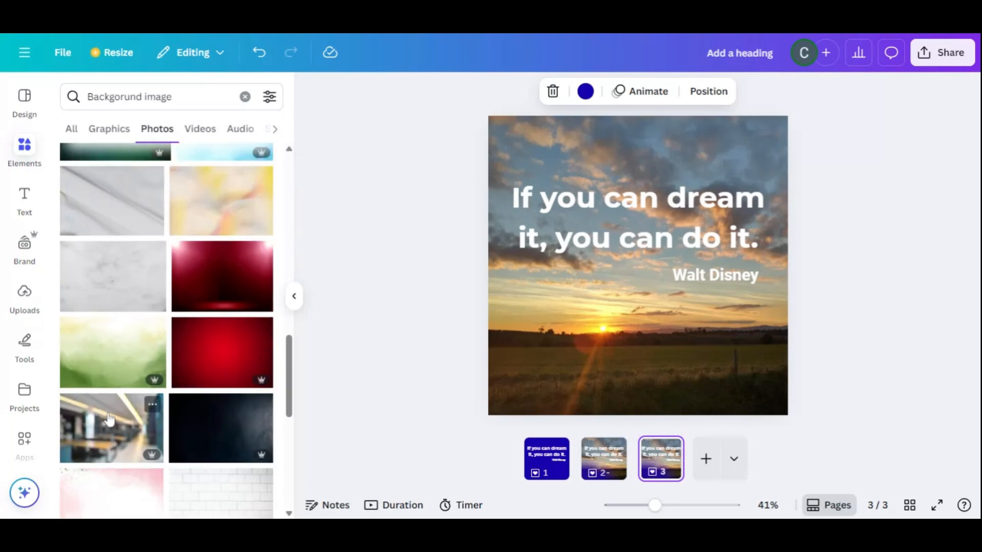
scroll(221, 303, down, 6)
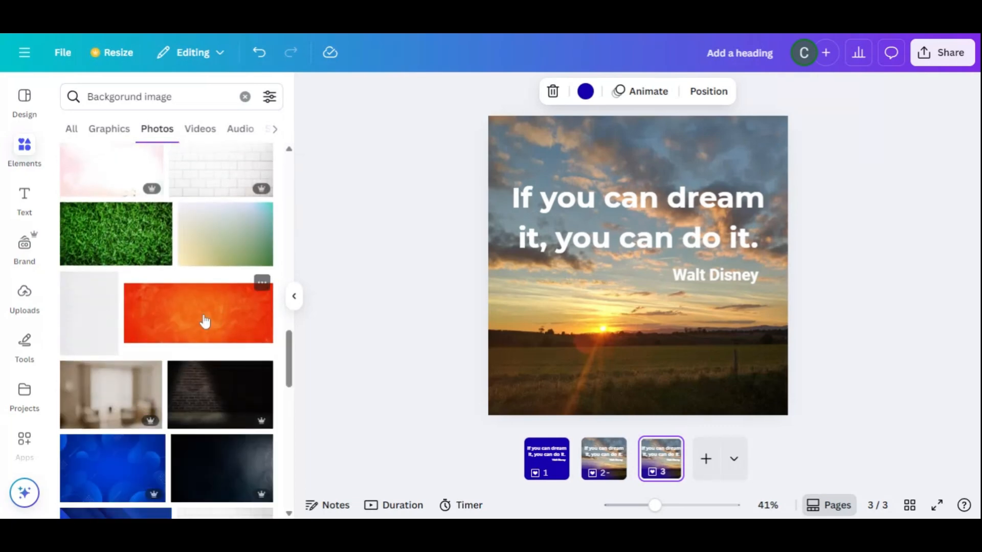
scroll(204, 321, down, 10)
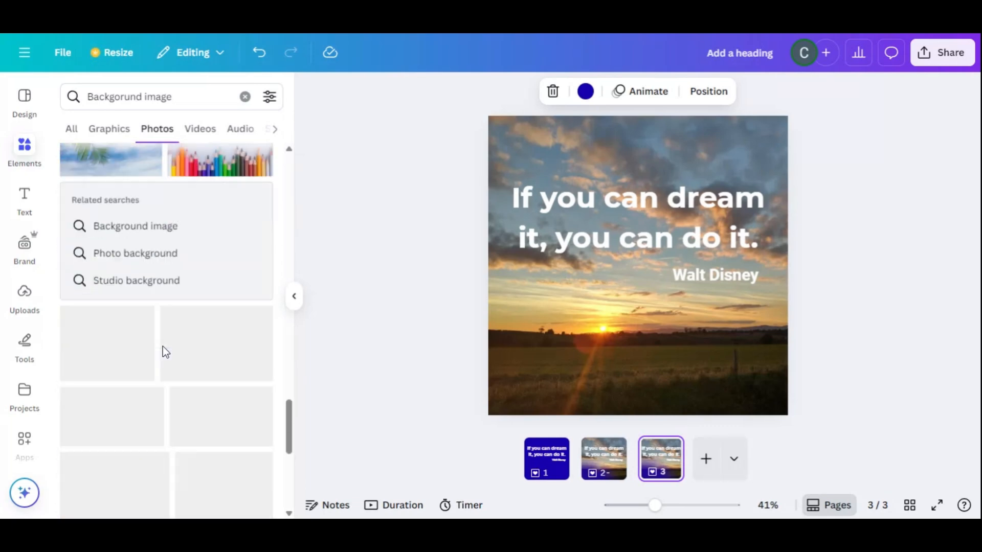
scroll(116, 404, down, 12)
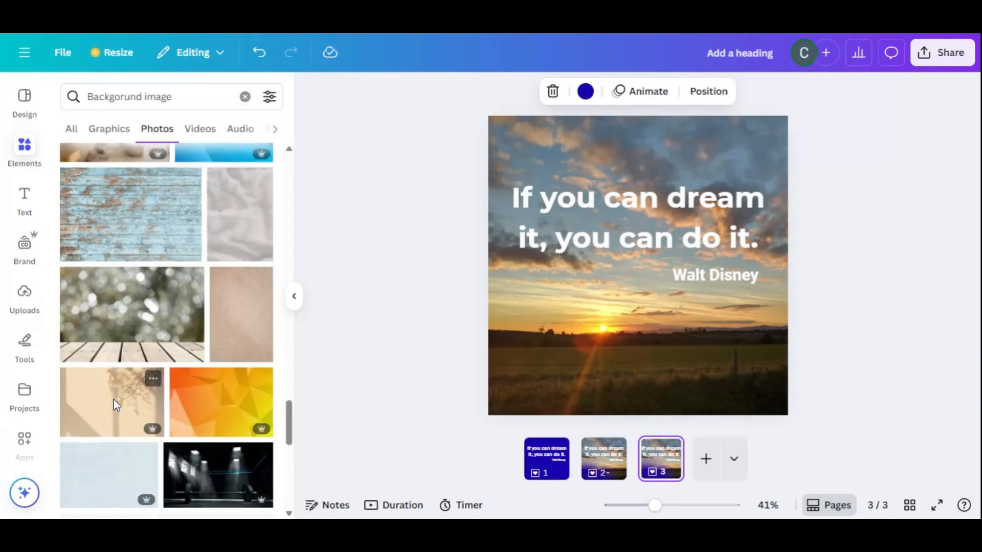
scroll(115, 406, down, 10)
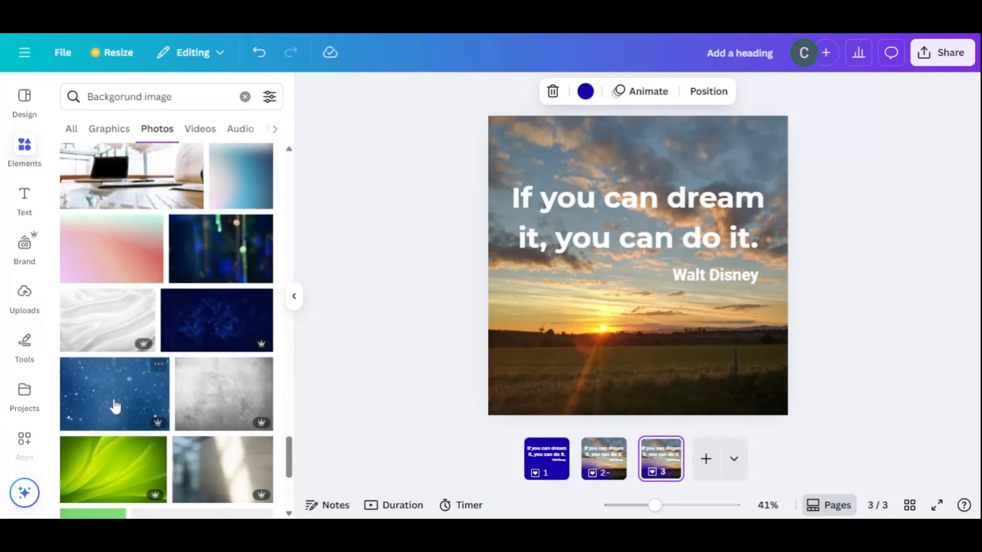
scroll(115, 406, down, 6)
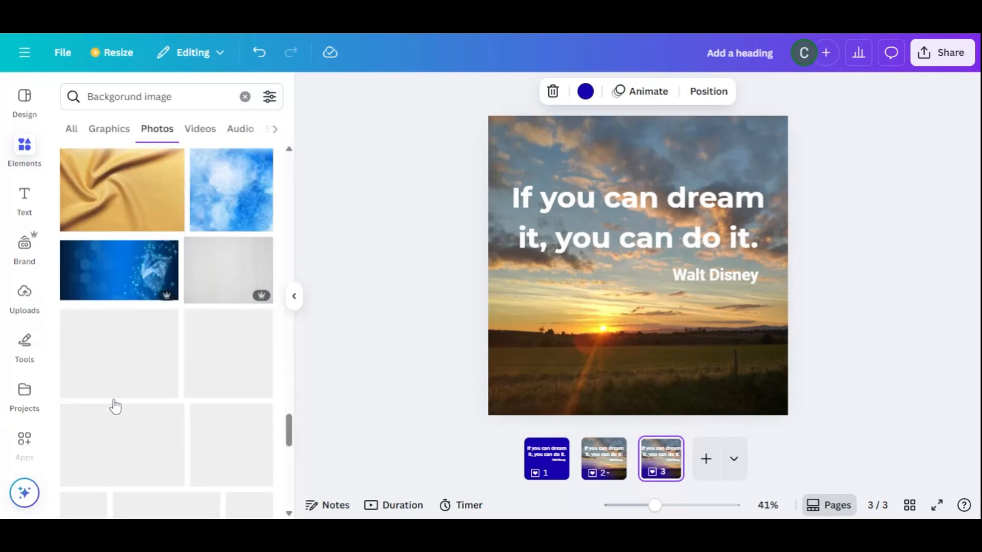
scroll(115, 406, down, 5)
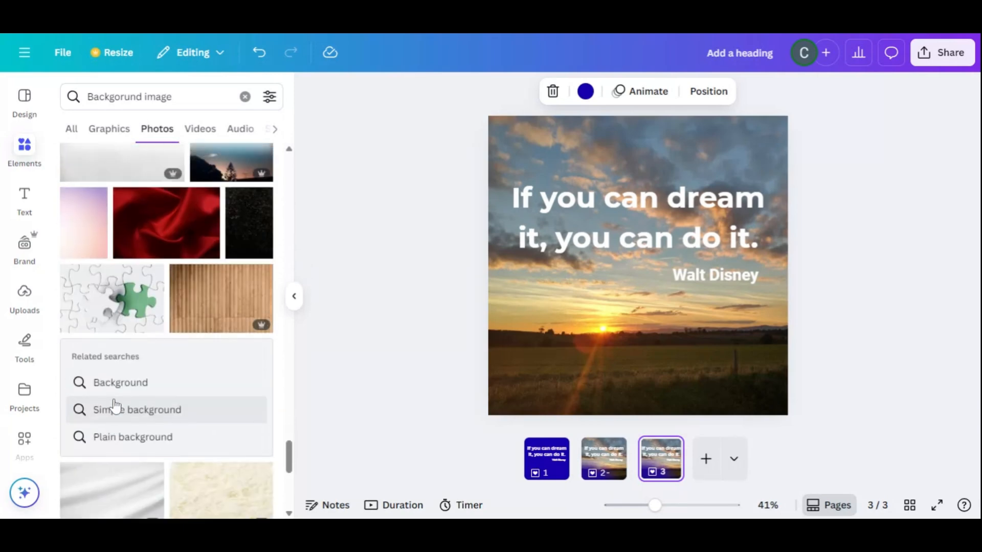
scroll(115, 405, down, 10)
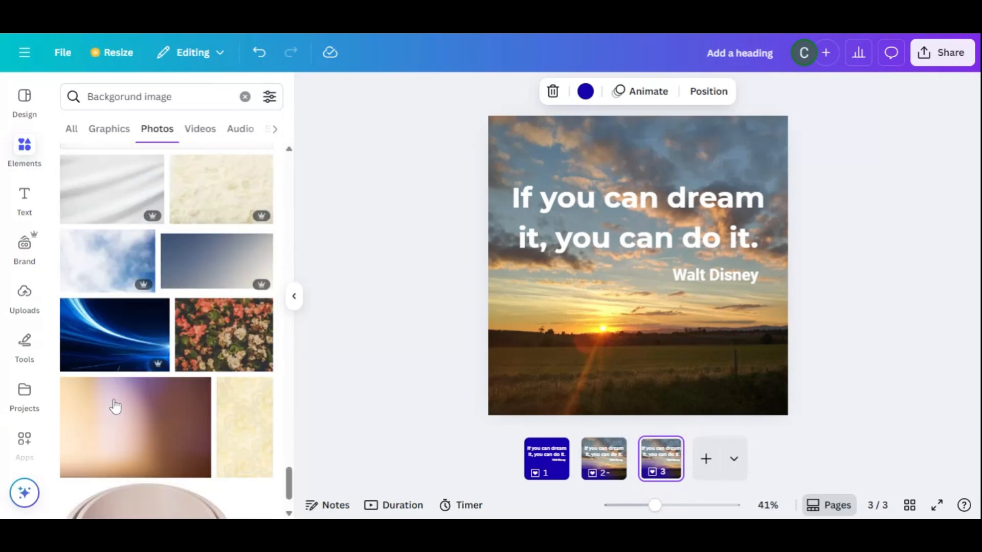
scroll(115, 406, down, 8)
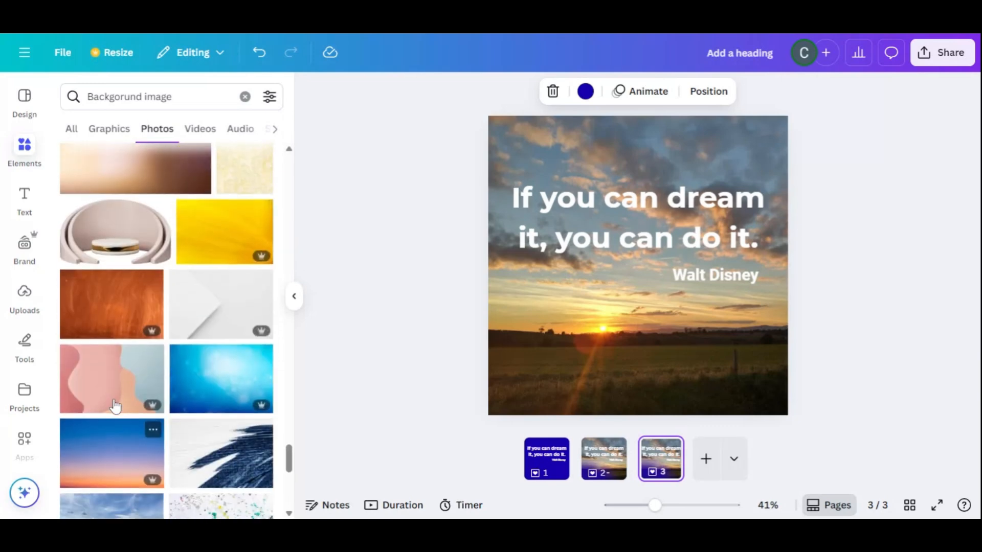
scroll(115, 406, down, 8)
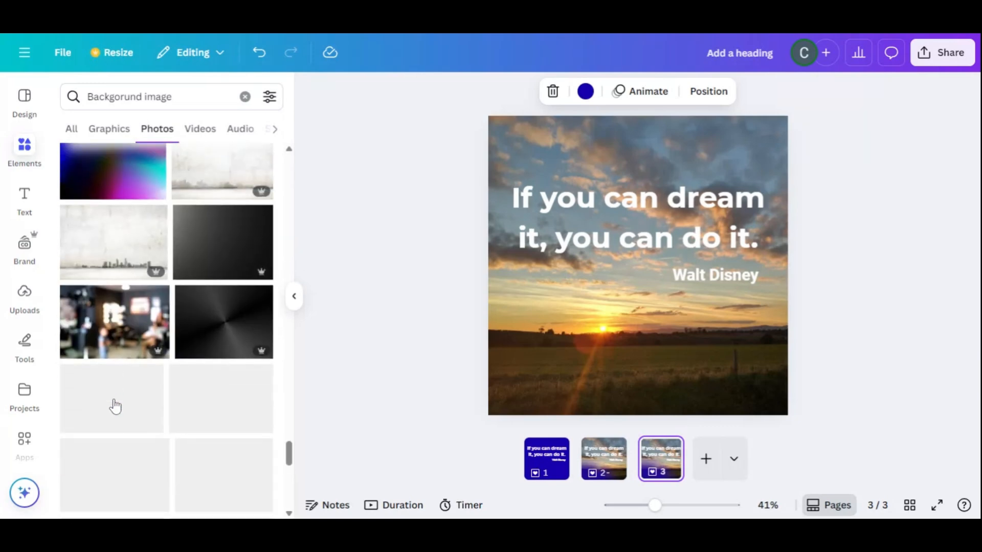
scroll(116, 405, down, 10)
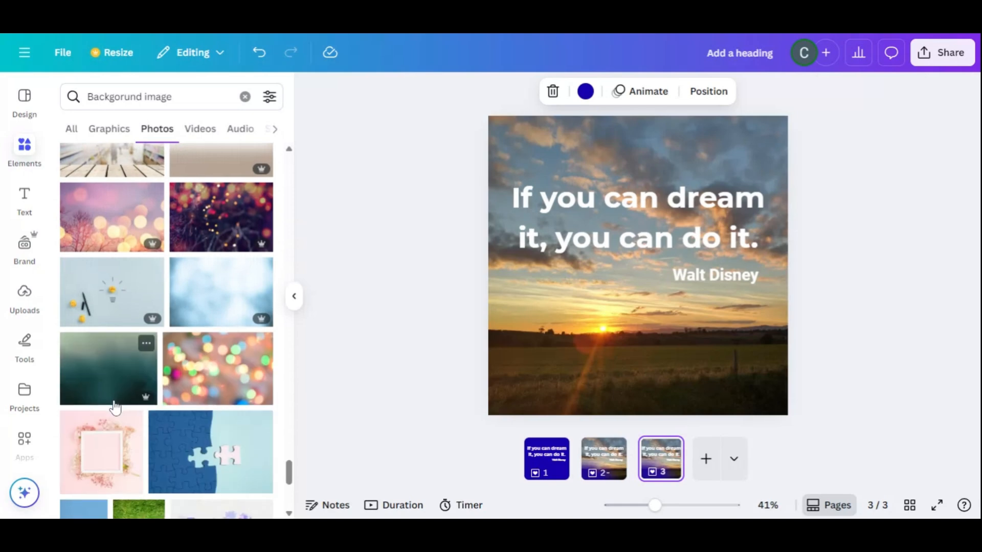
scroll(128, 424, down, 5)
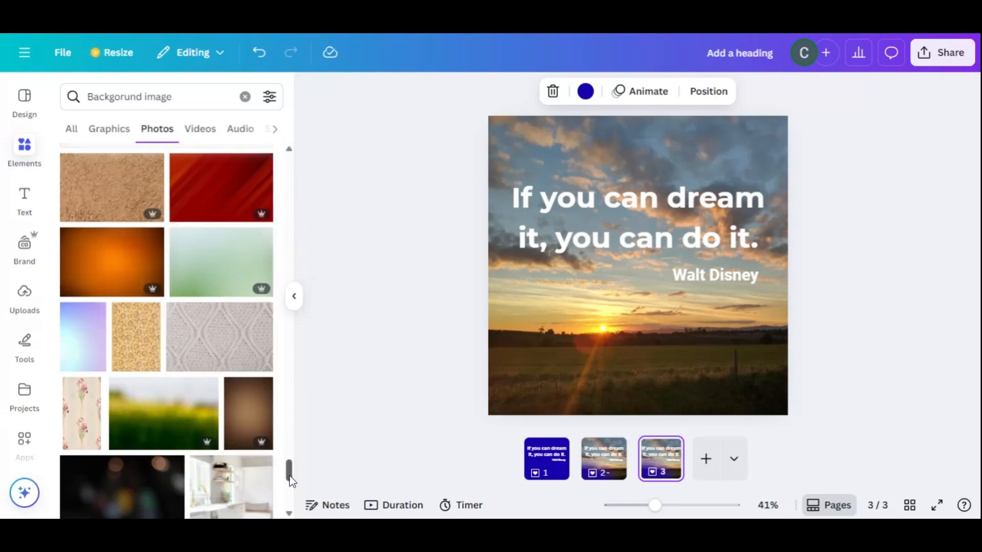
Look further through the photo results of the background image search for a scenic third-page background.
scroll(184, 410, down, 5)
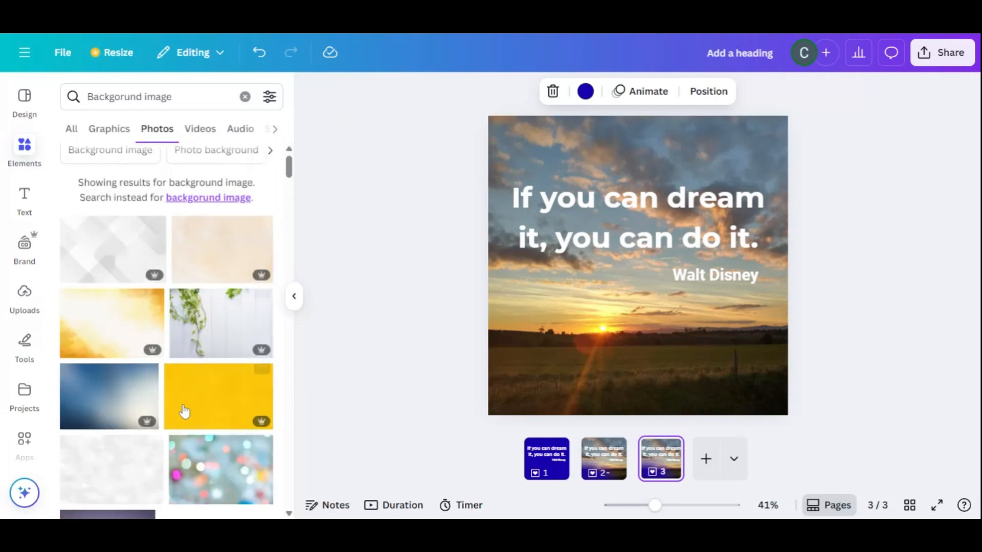
scroll(134, 438, down, 10)
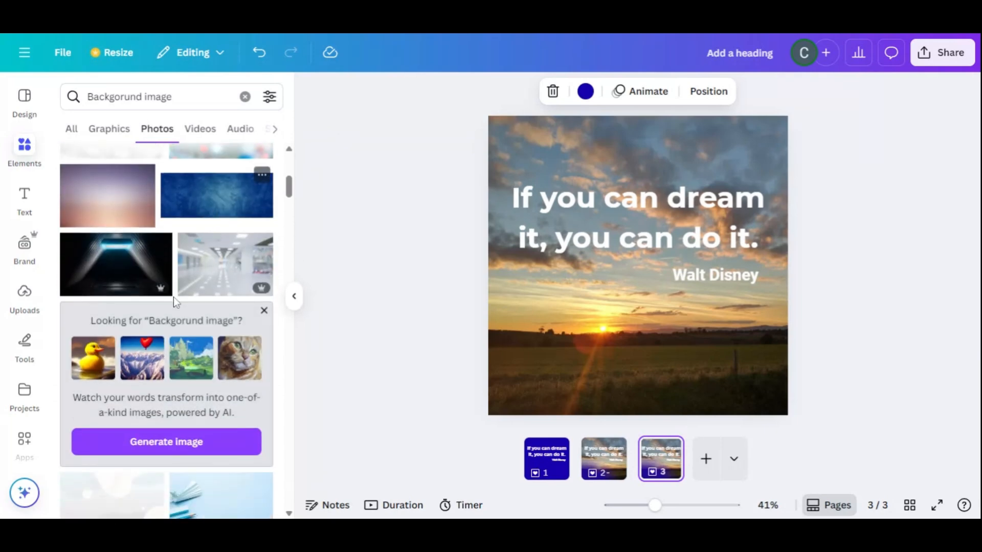
scroll(173, 319, up, 10)
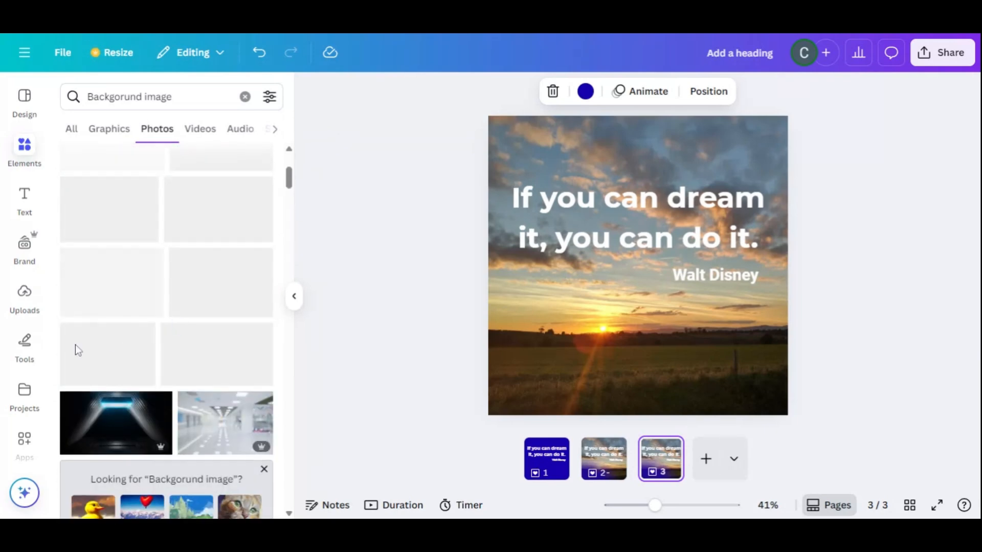
scroll(71, 389, up, 5)
scroll(107, 404, down, 8)
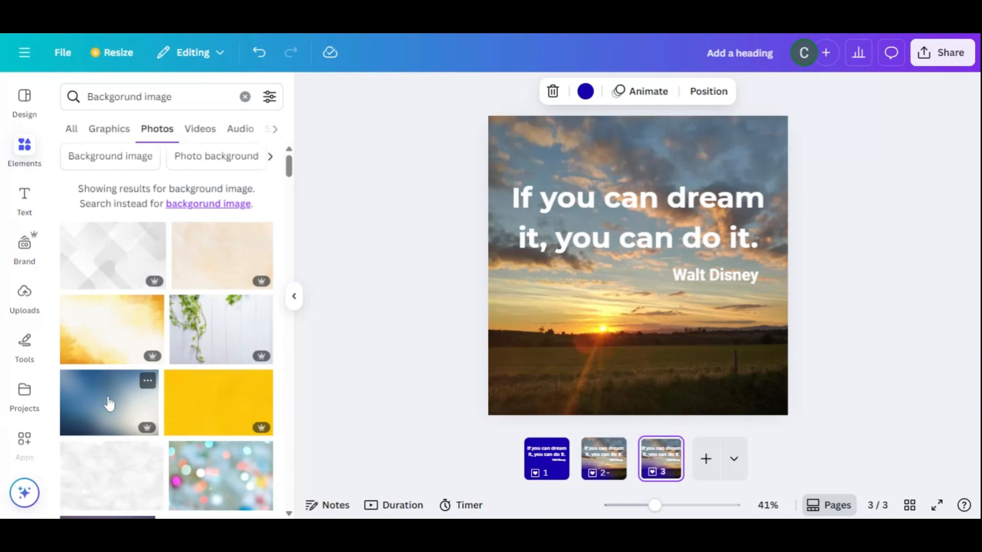
scroll(106, 404, down, 4)
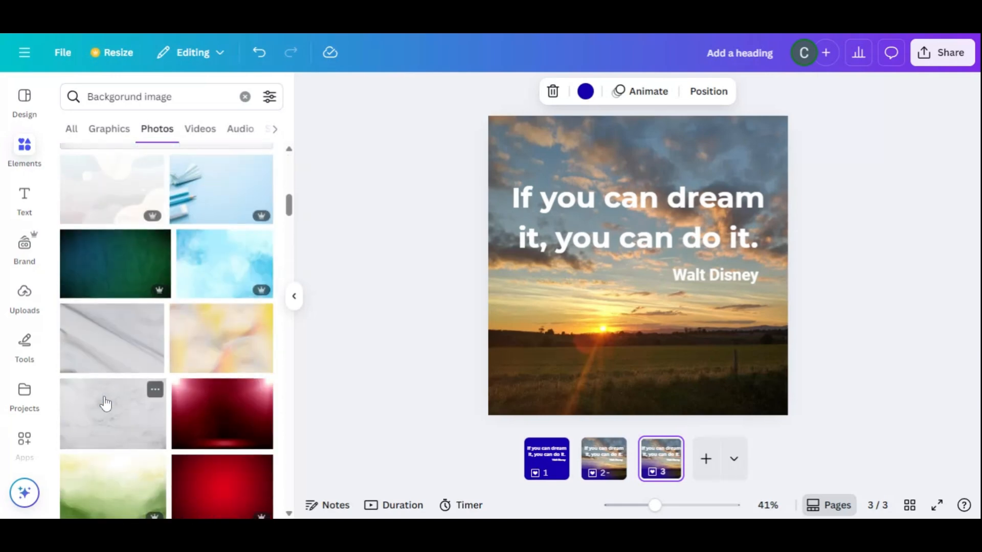
scroll(107, 415, down, 3)
scroll(88, 407, down, 5)
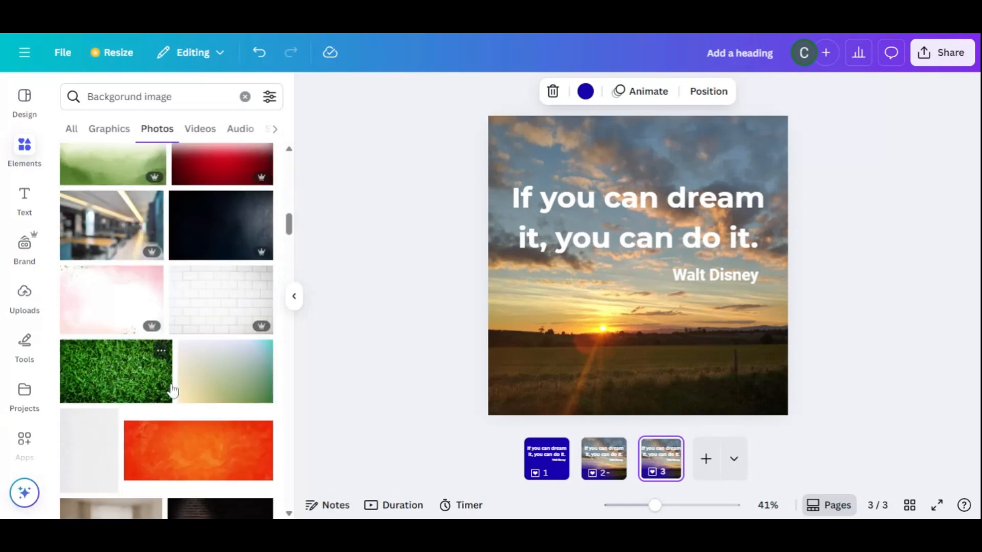
scroll(104, 334, down, 3)
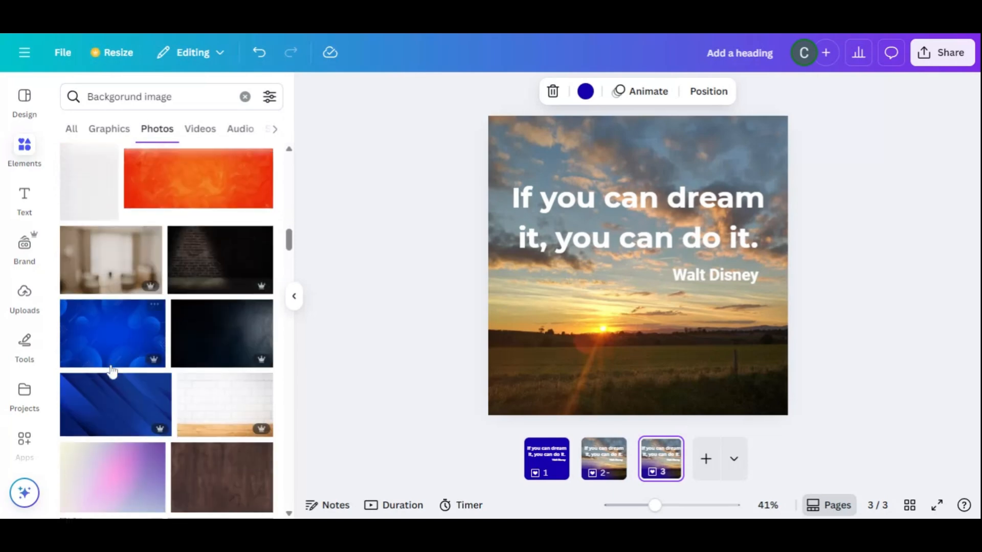
scroll(94, 401, down, 5)
scroll(198, 304, down, 10)
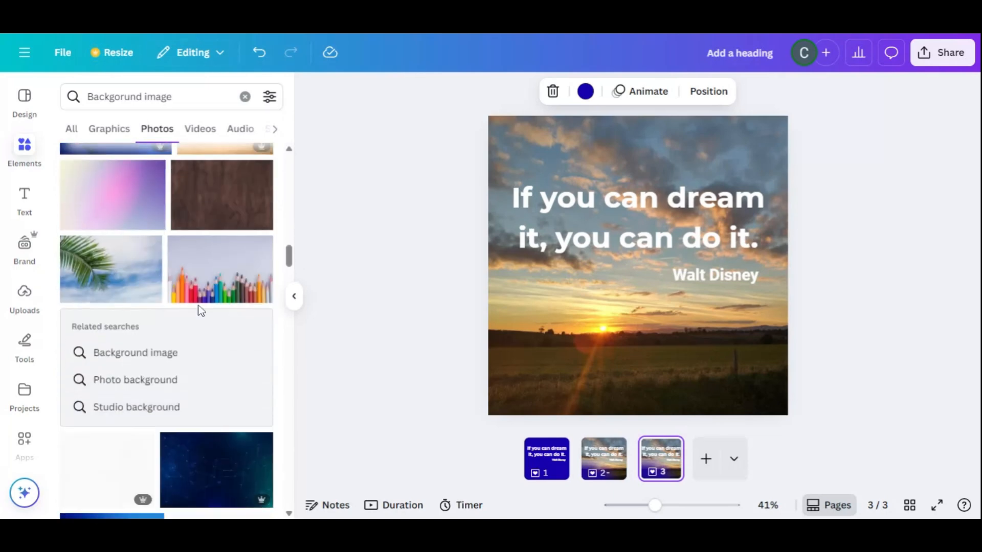
scroll(174, 388, down, 10)
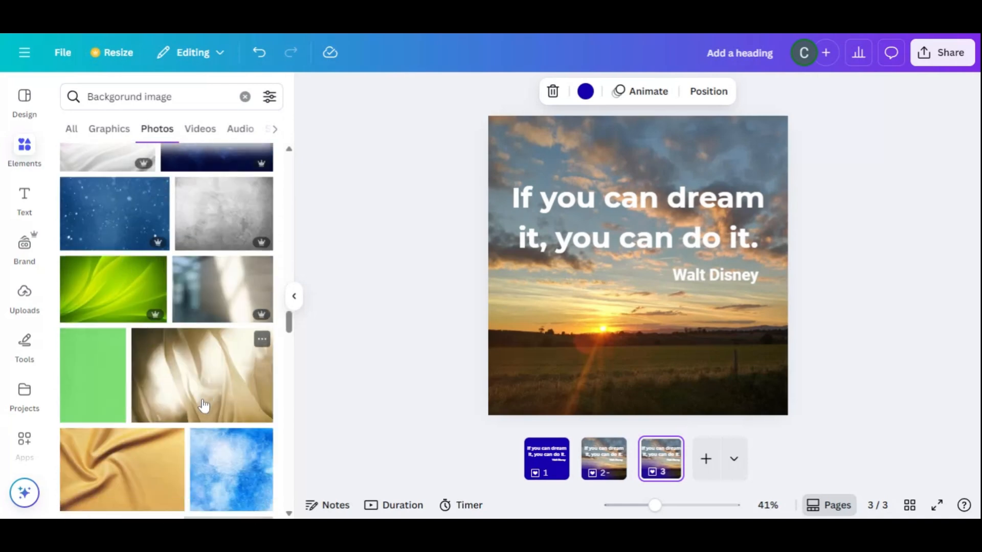
scroll(194, 401, down, 4)
scroll(229, 370, down, 2)
scroll(143, 388, down, 8)
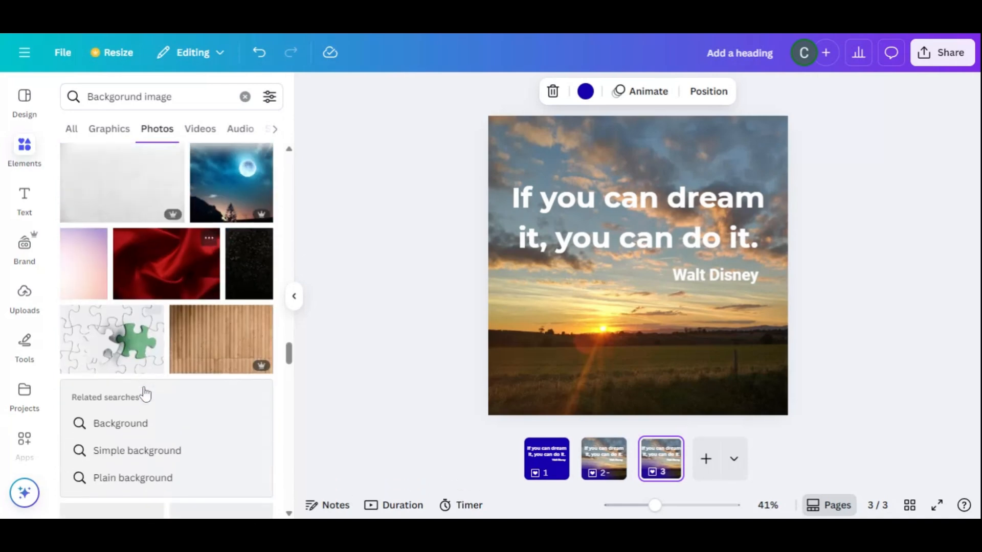
scroll(139, 384, down, 9)
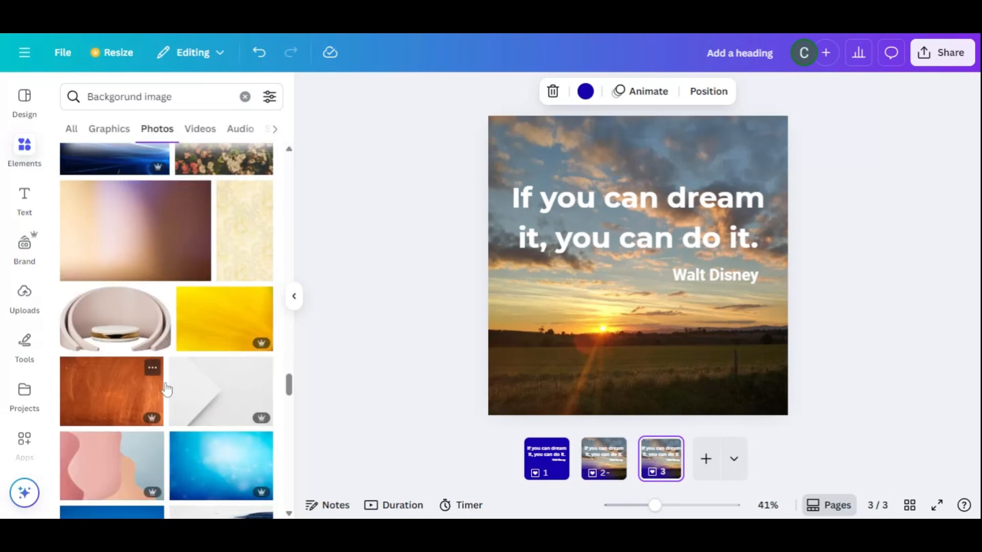
scroll(148, 392, down, 10)
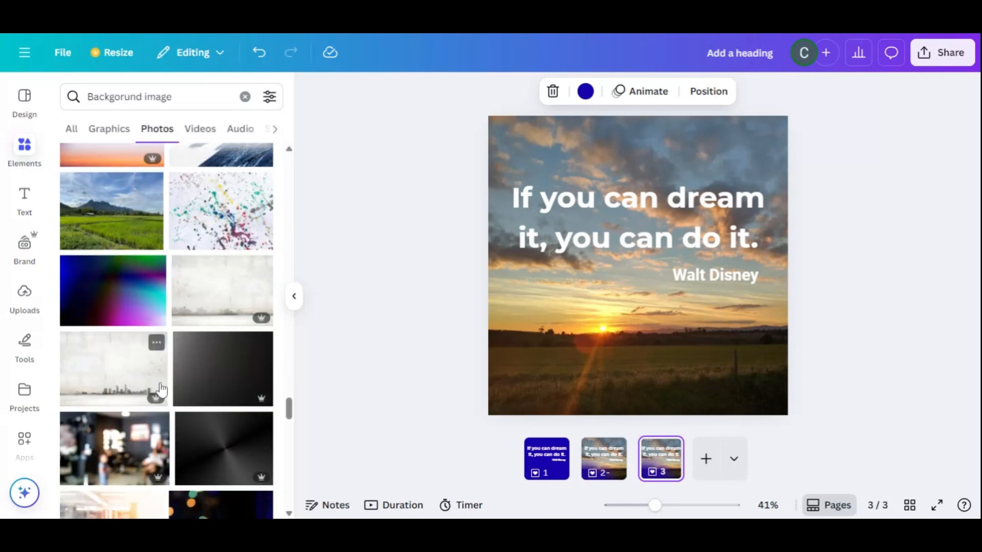
scroll(163, 388, down, 10)
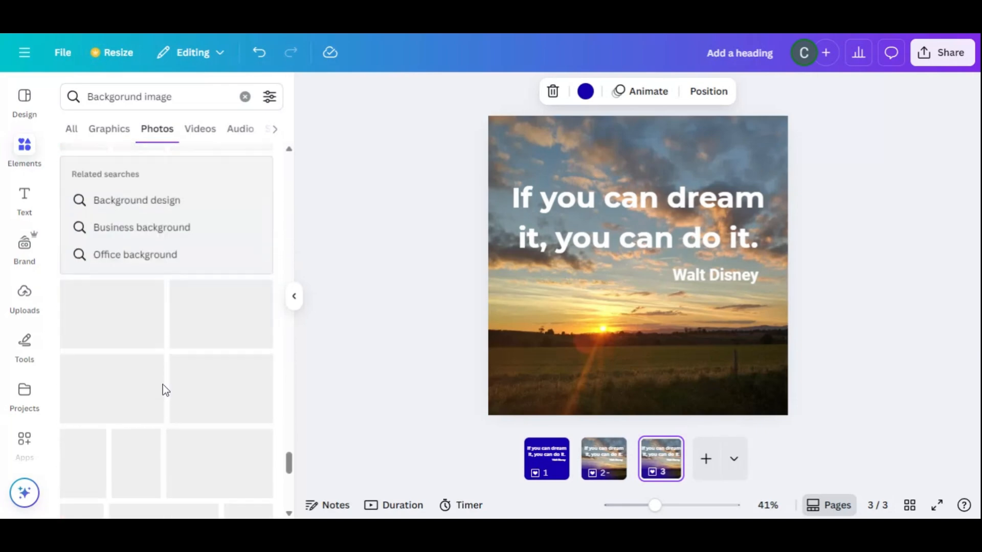
scroll(169, 386, down, 10)
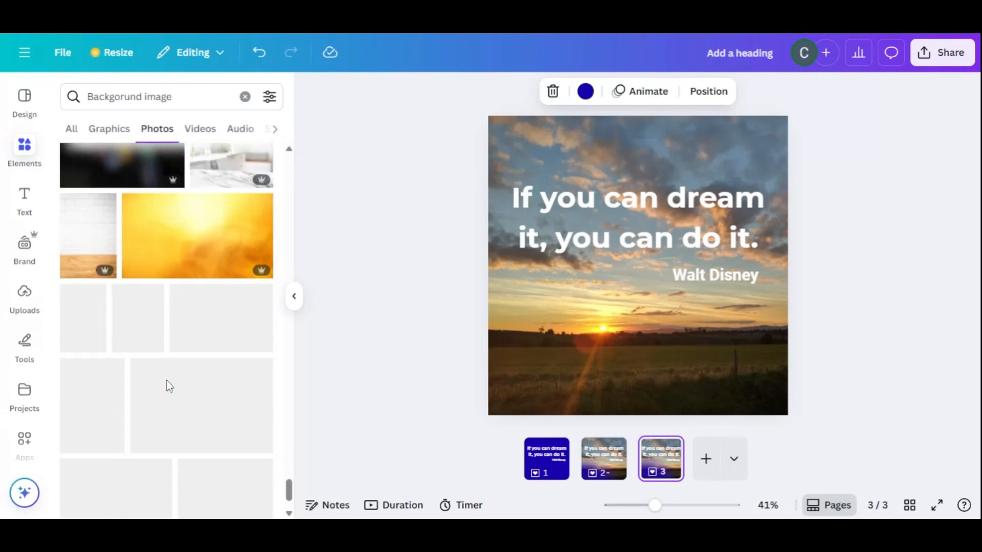
scroll(167, 387, down, 10)
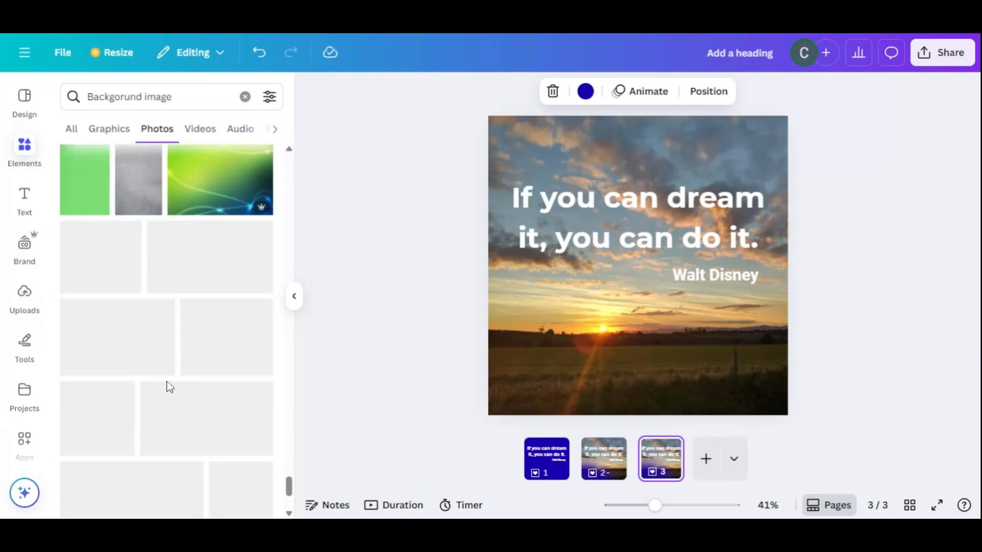
scroll(169, 388, down, 10)
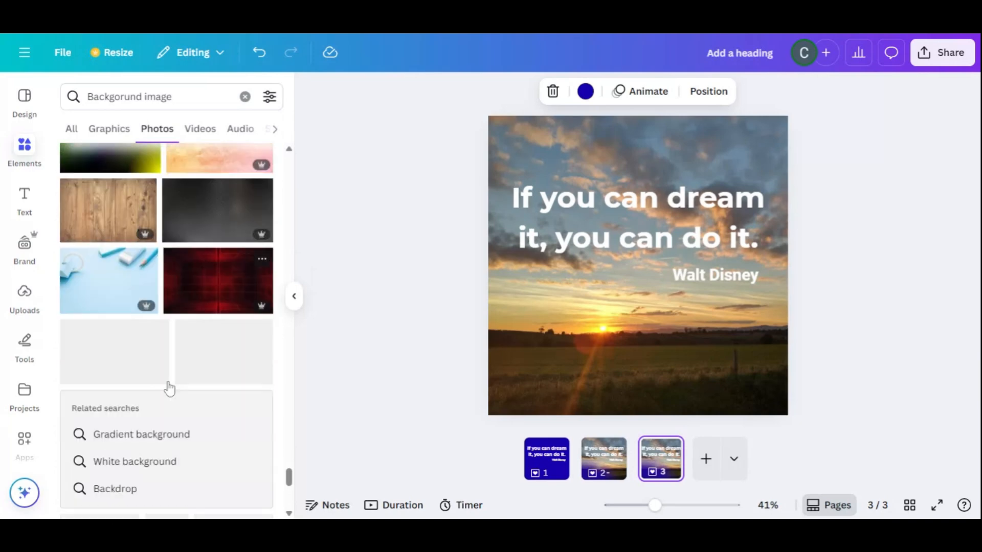
scroll(169, 389, down, 10)
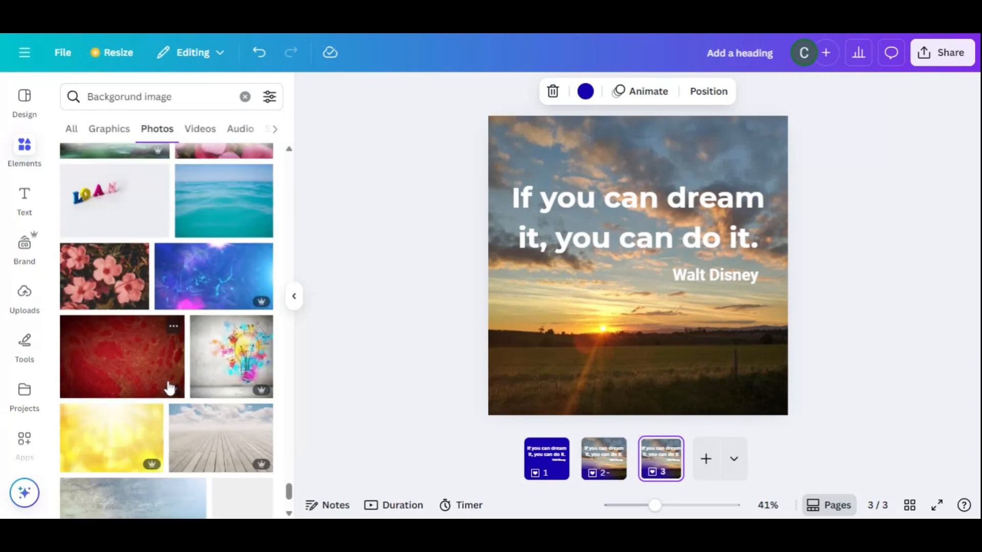
Replace the third page's sunset background with the photo of the turquoise sea.
click(221, 234)
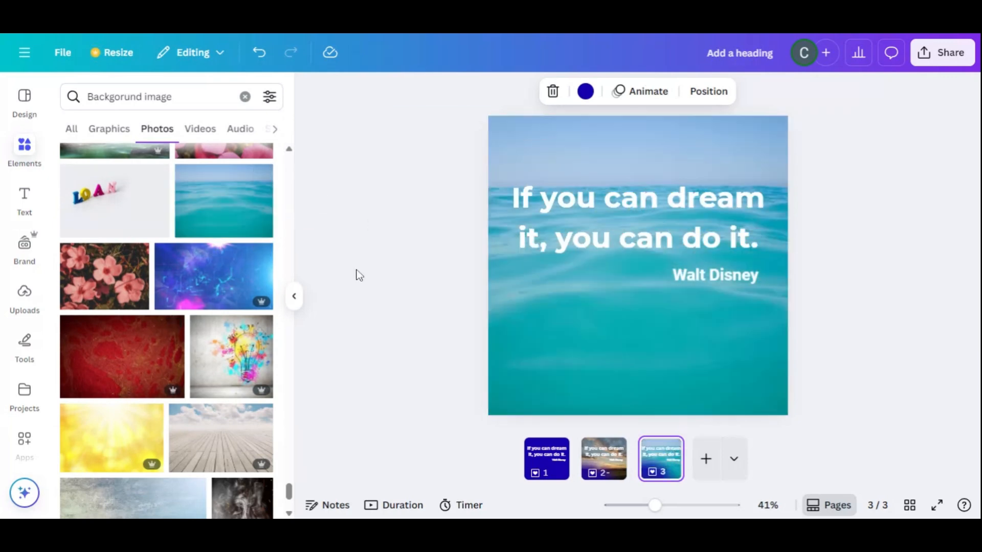
click(539, 153)
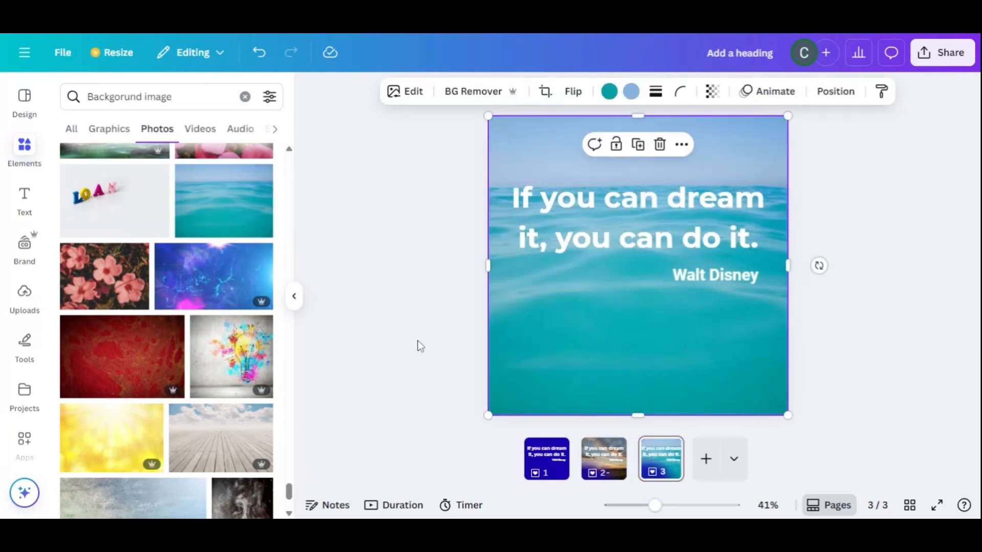
scroll(180, 401, down, 8)
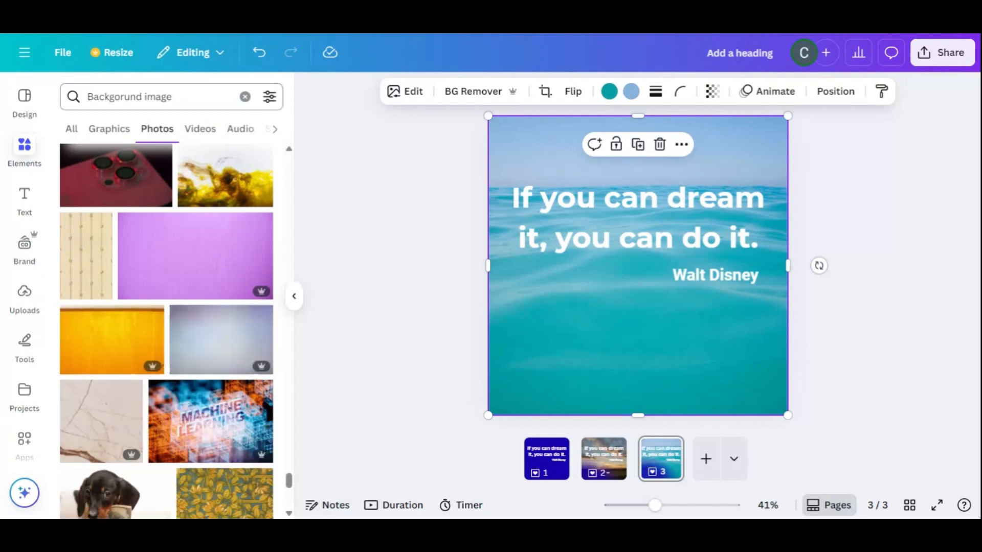
Search the elements for "Blue background" and look through the photo results.
click(244, 97)
text(B)
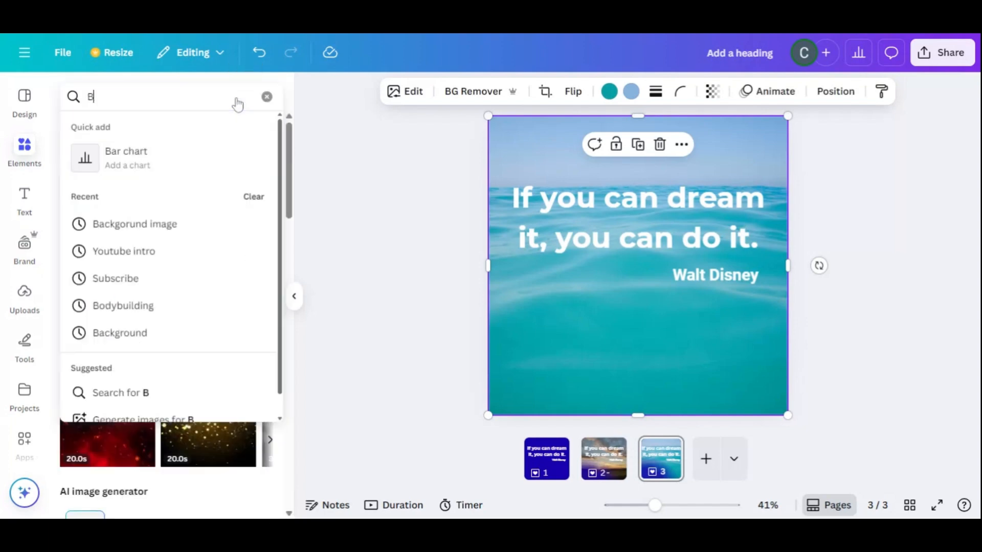
text(lue)
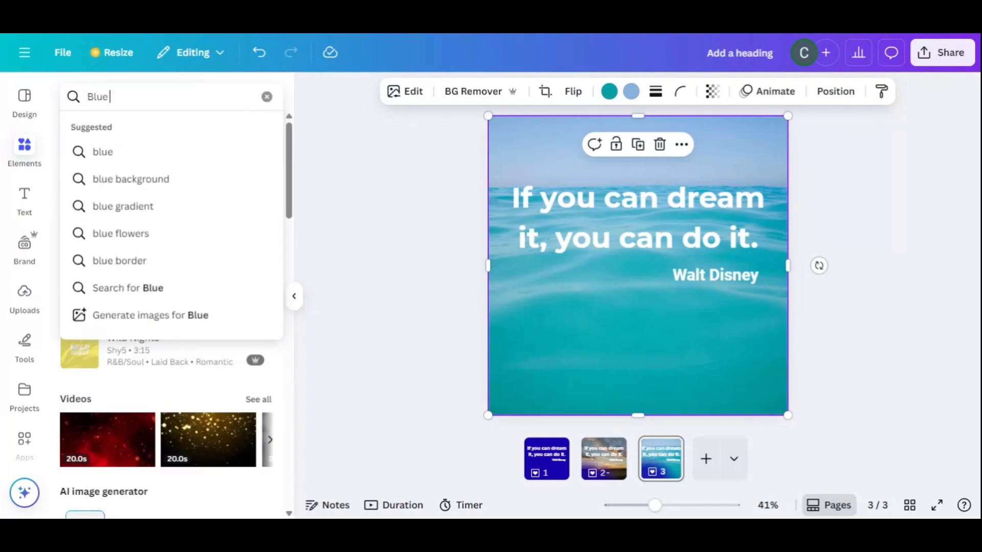
text( backgrou)
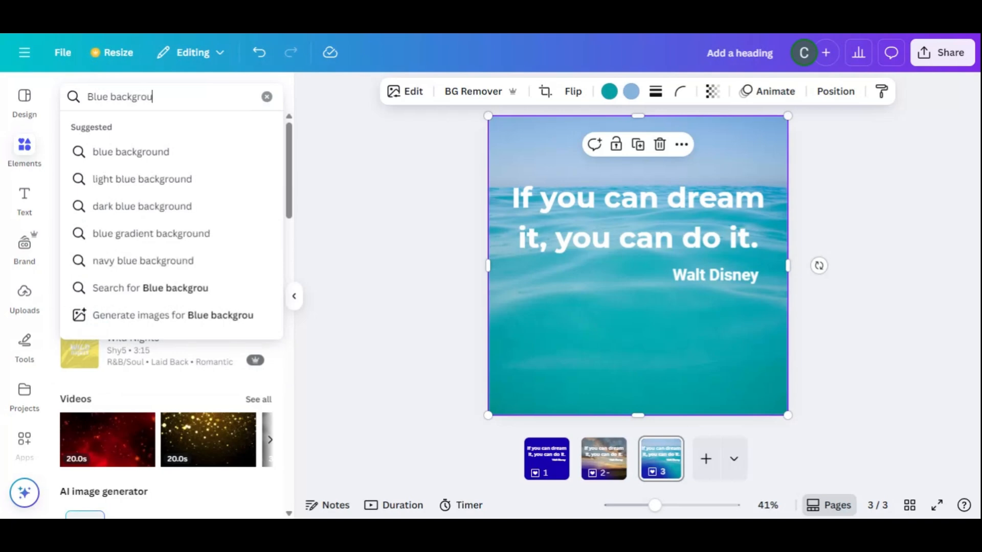
text(nd)
key(Return)
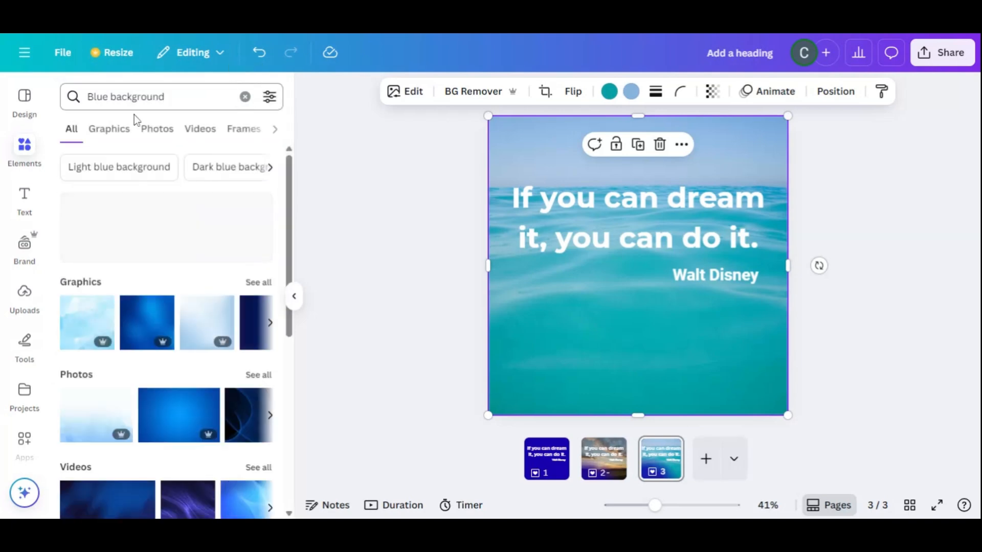
click(159, 130)
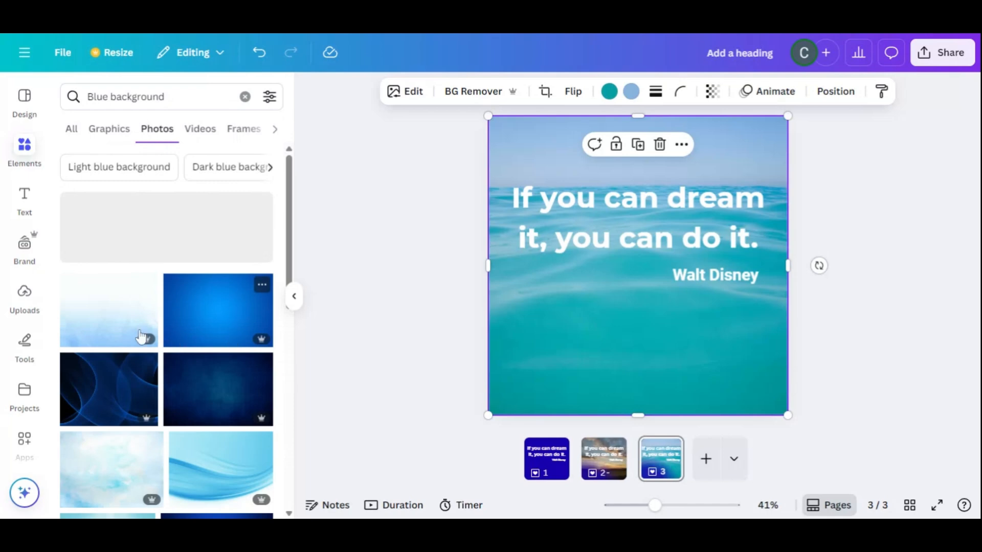
scroll(148, 364, down, 5)
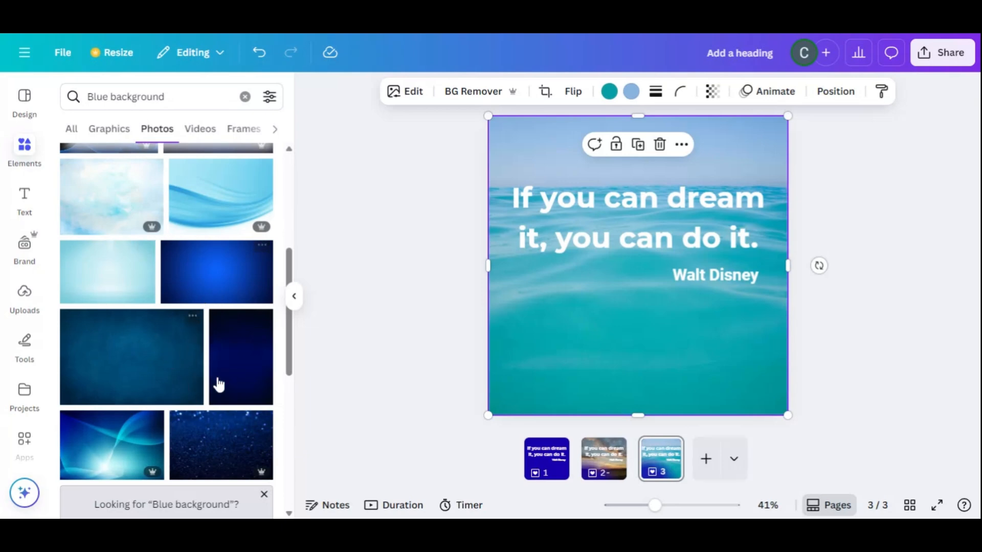
Add the bright blue gradient photo to the third page and dismiss the AI image generator suggestion.
click(224, 281)
drag(265, 270, 401, 328)
click(423, 336)
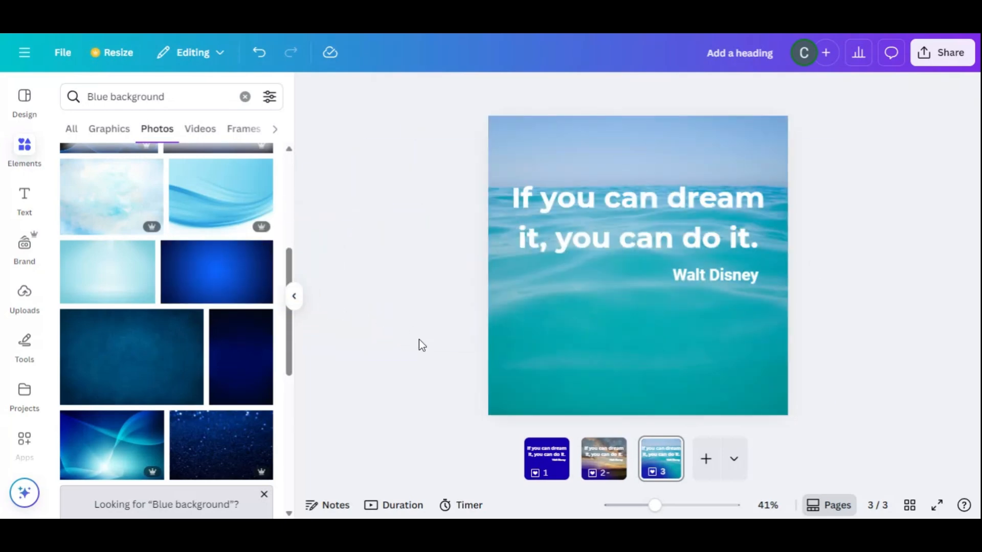
click(219, 272)
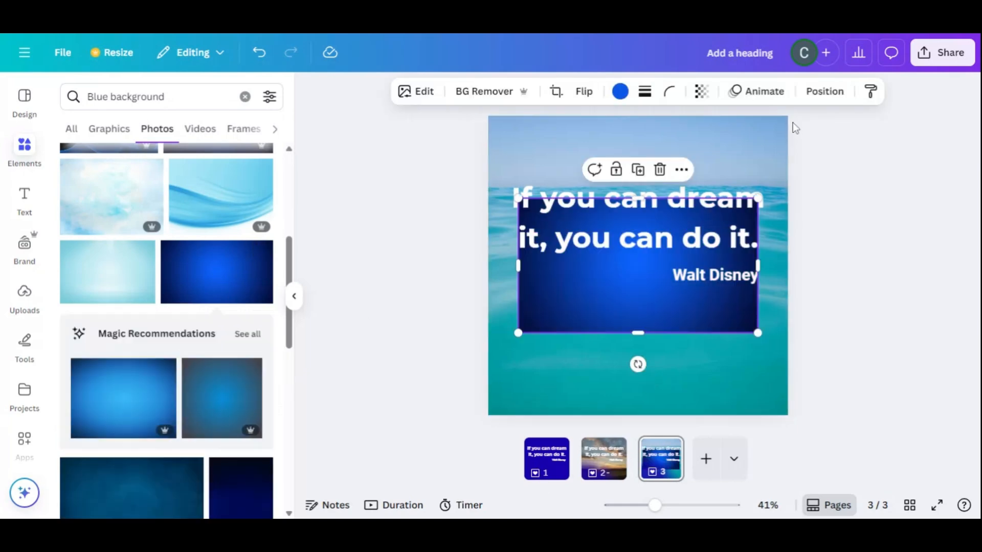
click(660, 169)
click(239, 281)
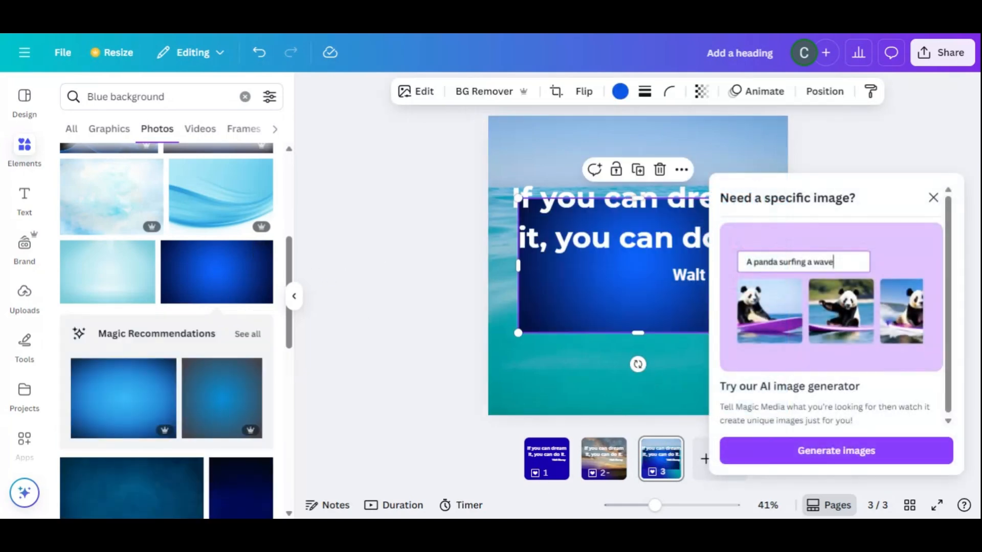
click(939, 202)
Stretch the blue gradient photo to cover the whole third page, and delete it from the page again.
drag(642, 307, 611, 294)
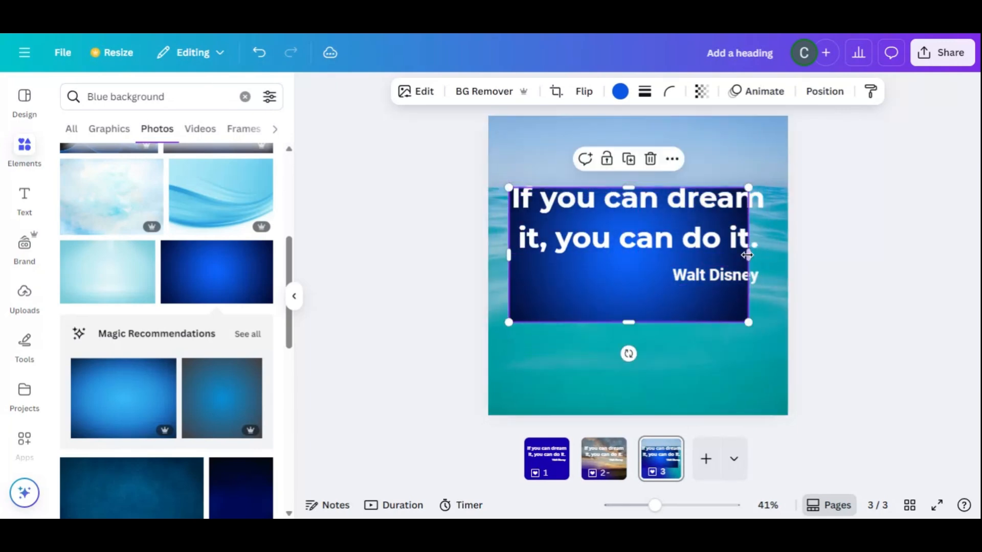
drag(747, 255, 783, 253)
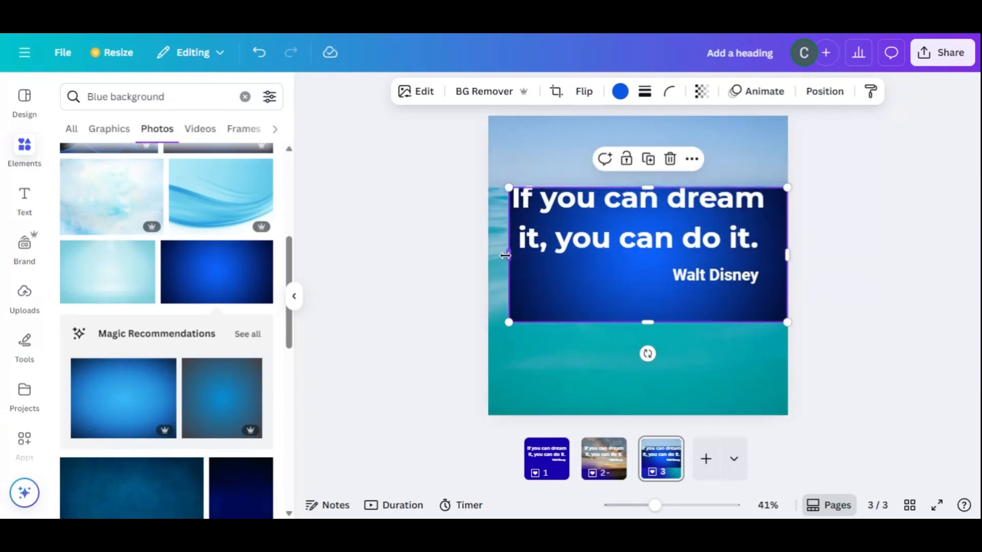
drag(505, 256, 488, 256)
click(674, 189)
click(788, 282)
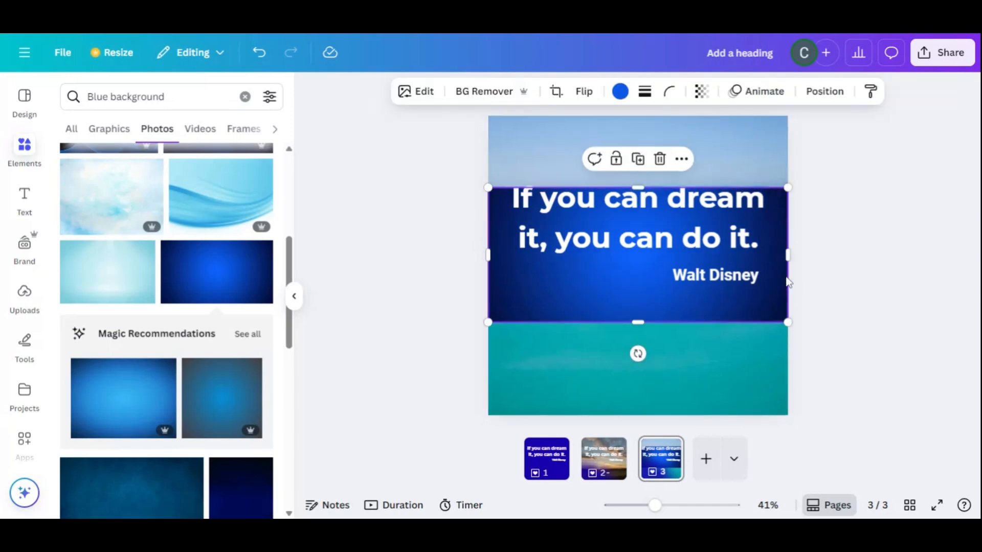
drag(638, 188, 631, 115)
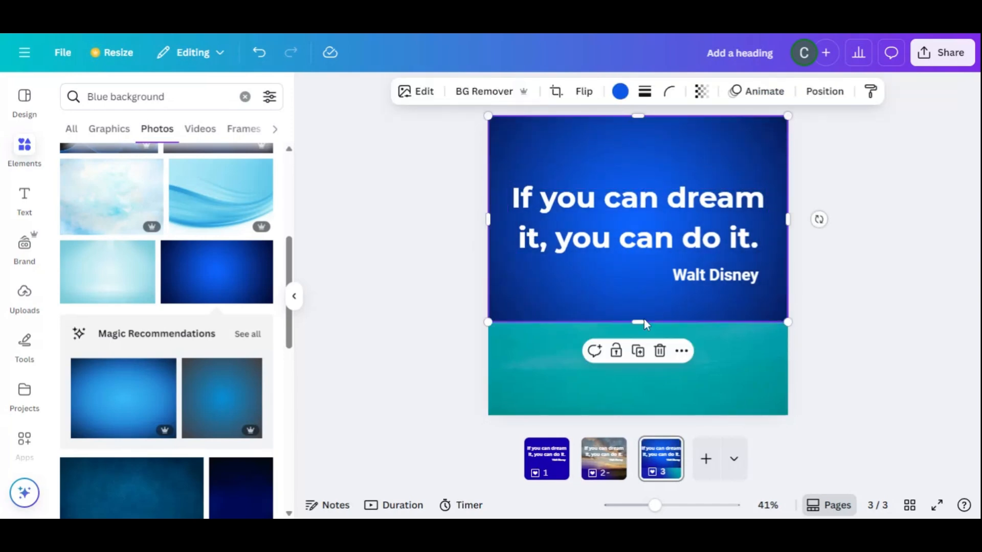
drag(643, 319, 646, 414)
click(719, 385)
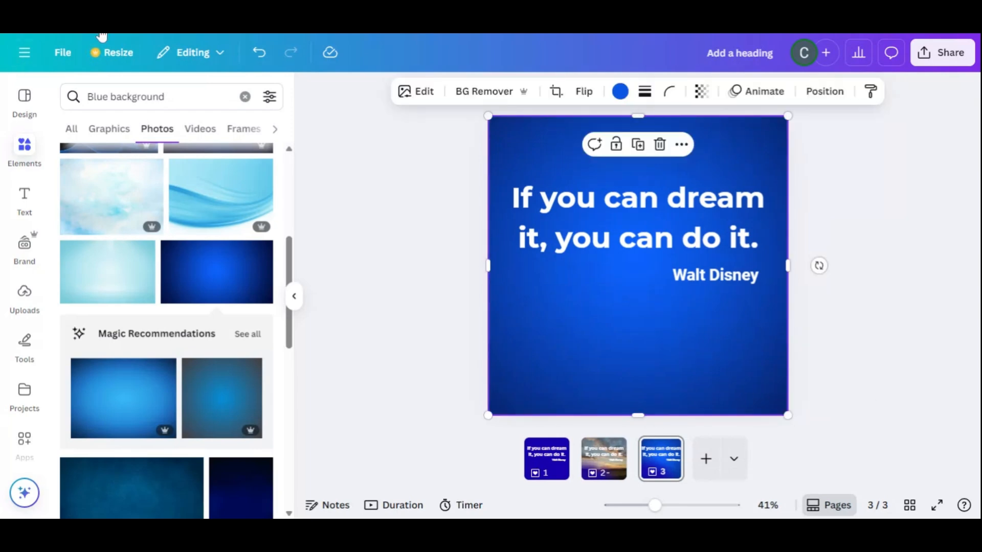
click(660, 144)
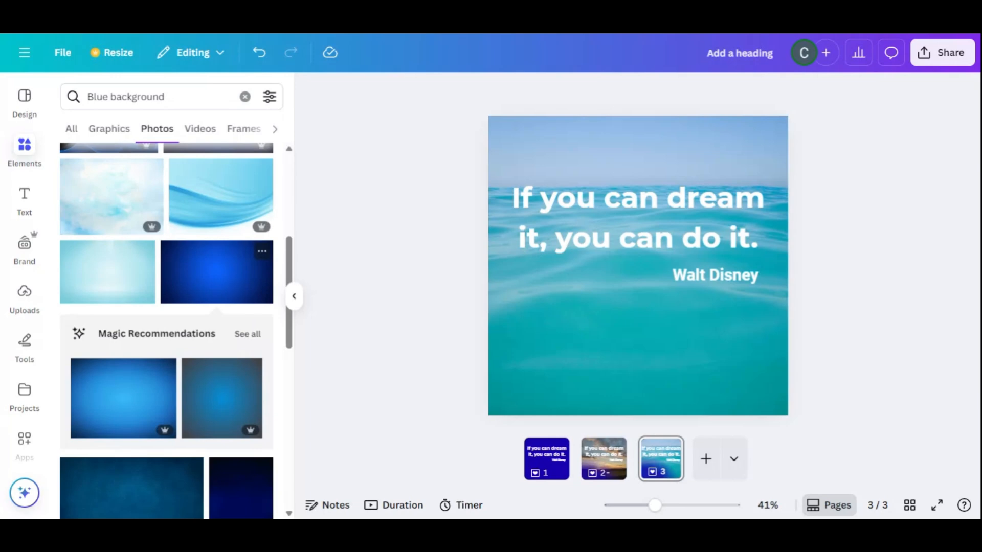
Replace the third page's turquoise sea background with the bright blue gradient photo.
drag(238, 290, 548, 146)
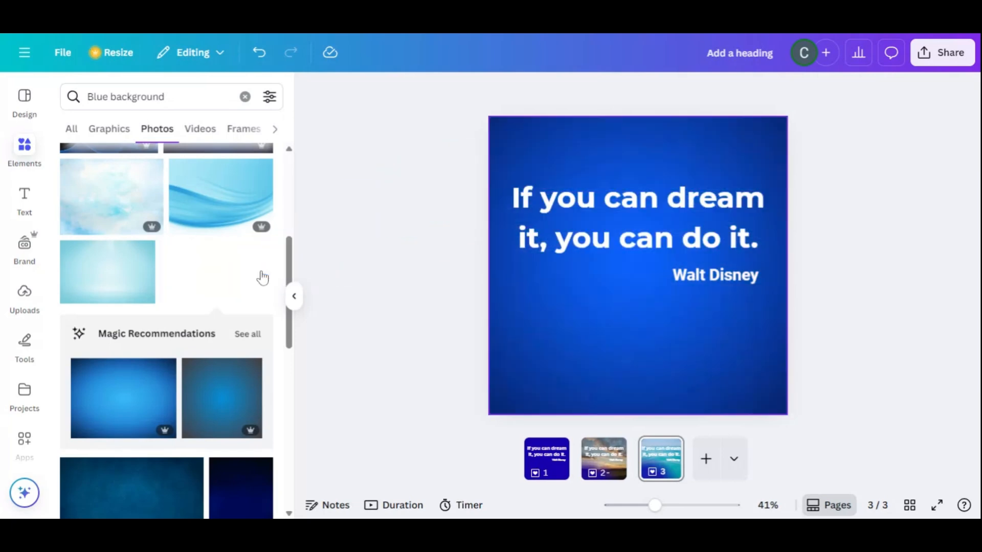
click(260, 52)
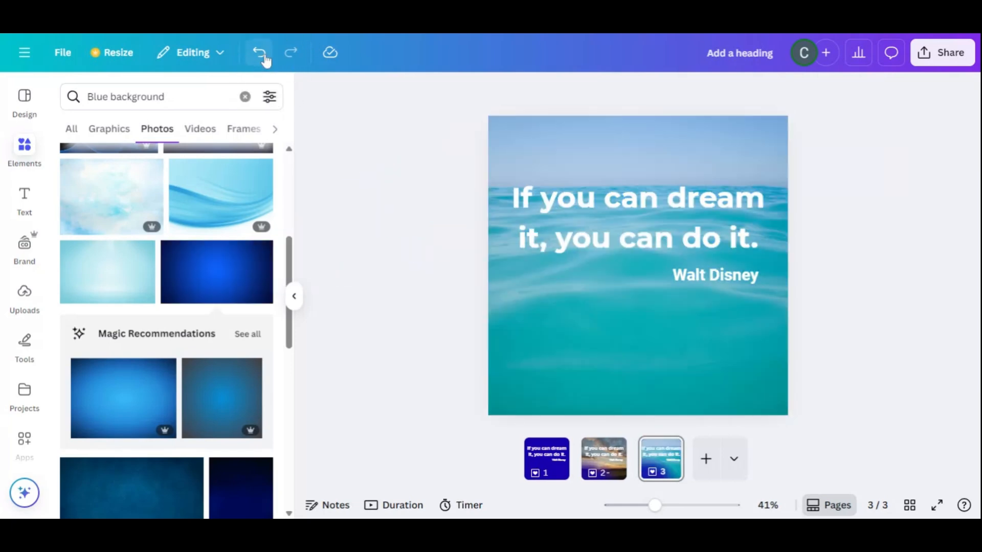
drag(179, 268, 501, 219)
click(614, 204)
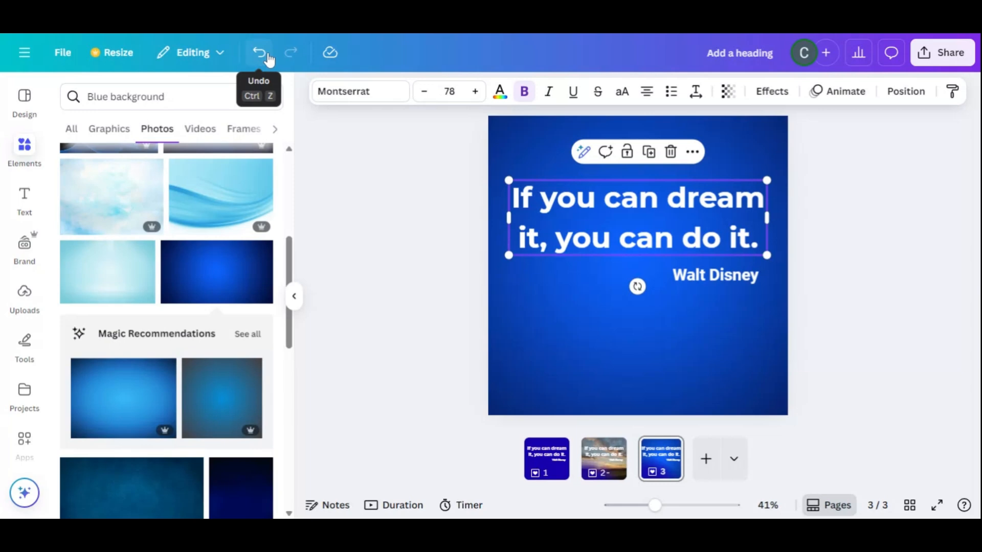
click(504, 132)
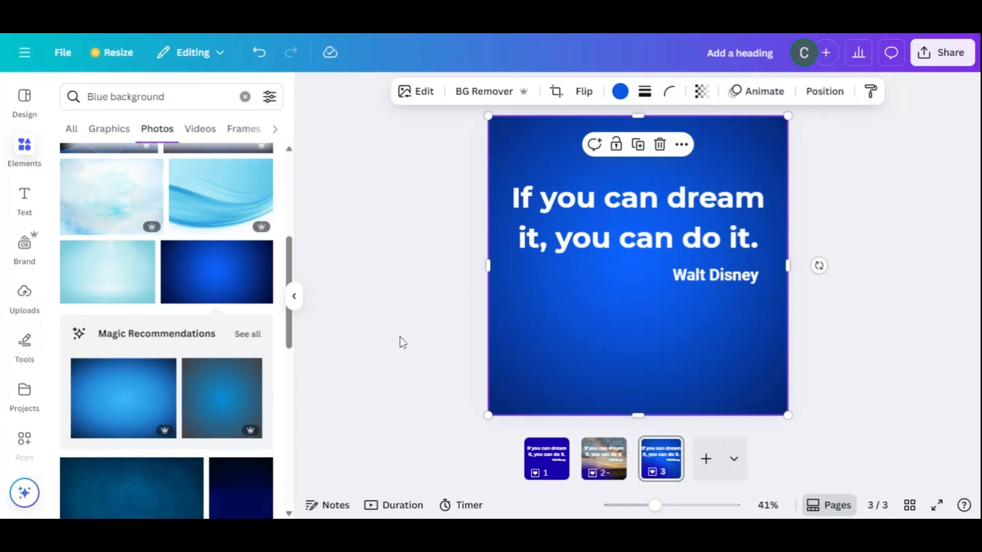
click(421, 315)
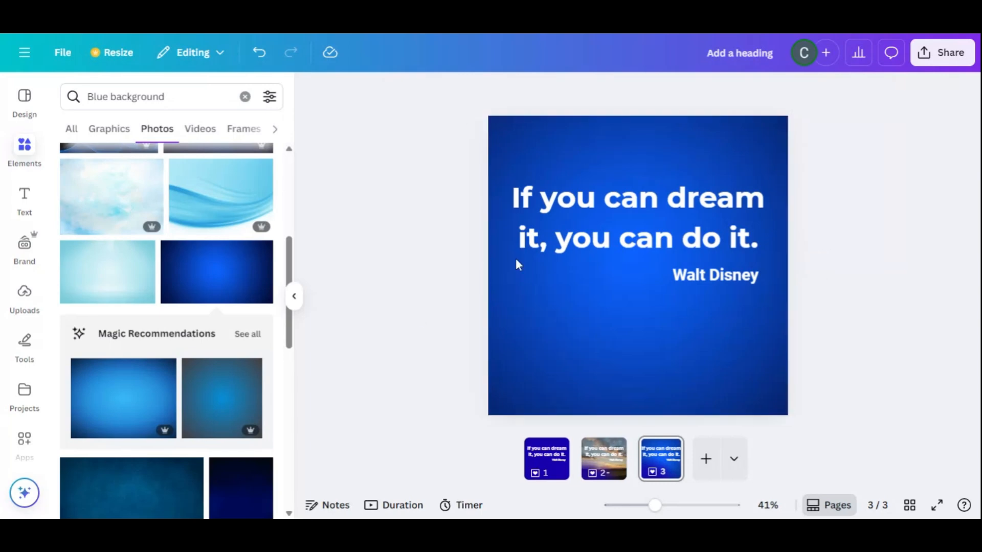
Fill the first page's background with the default red-to-orange gradient.
click(549, 463)
click(573, 148)
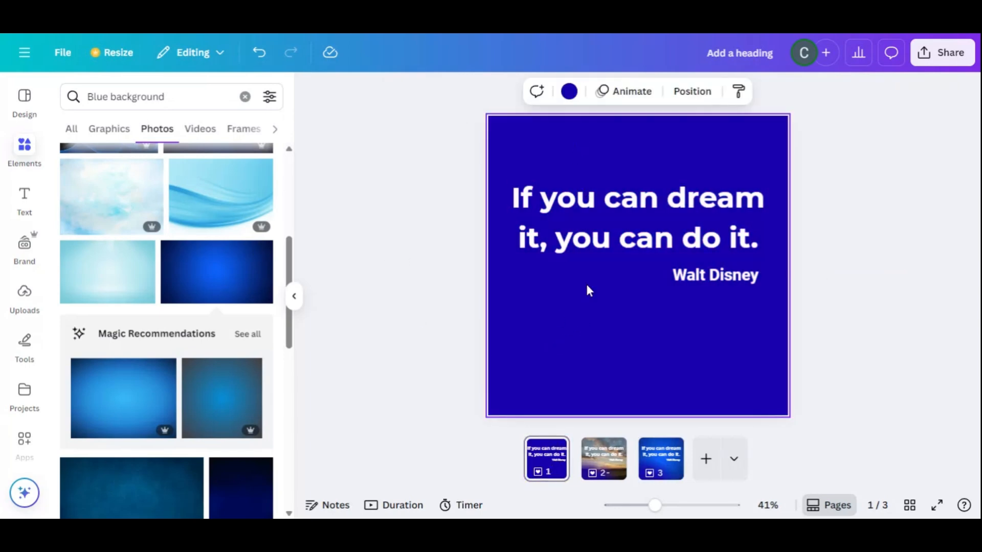
click(569, 92)
click(73, 191)
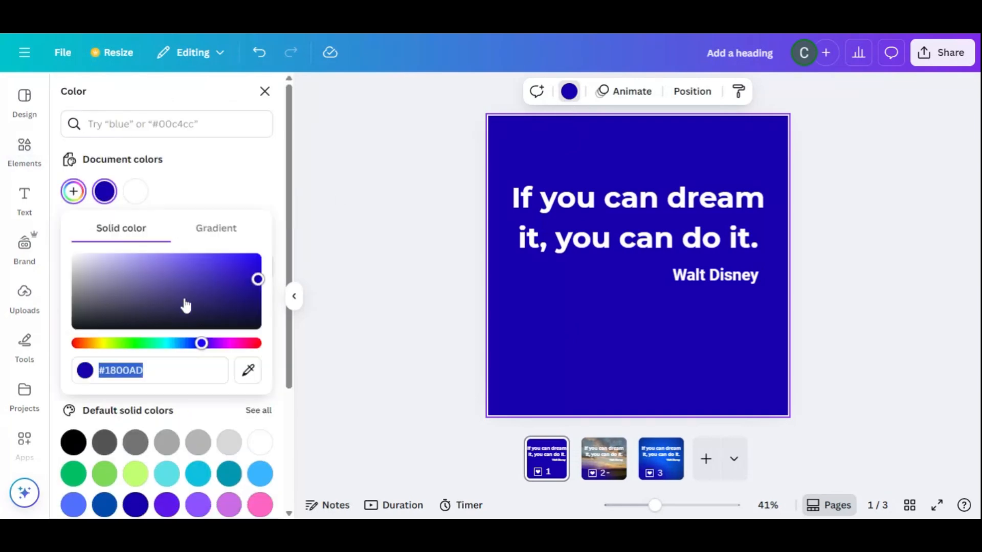
click(266, 179)
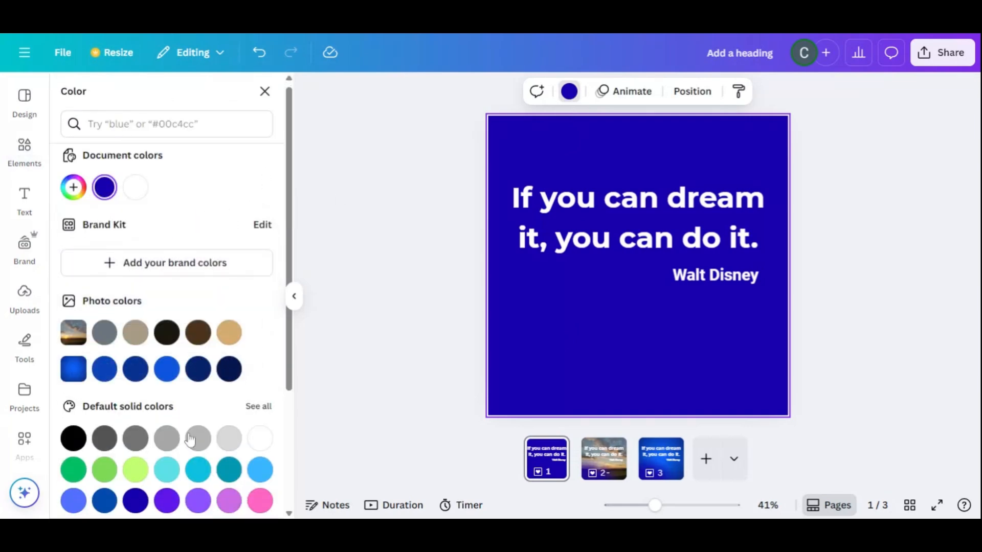
scroll(102, 368, down, 1)
scroll(97, 333, up, 1)
scroll(97, 358, down, 3)
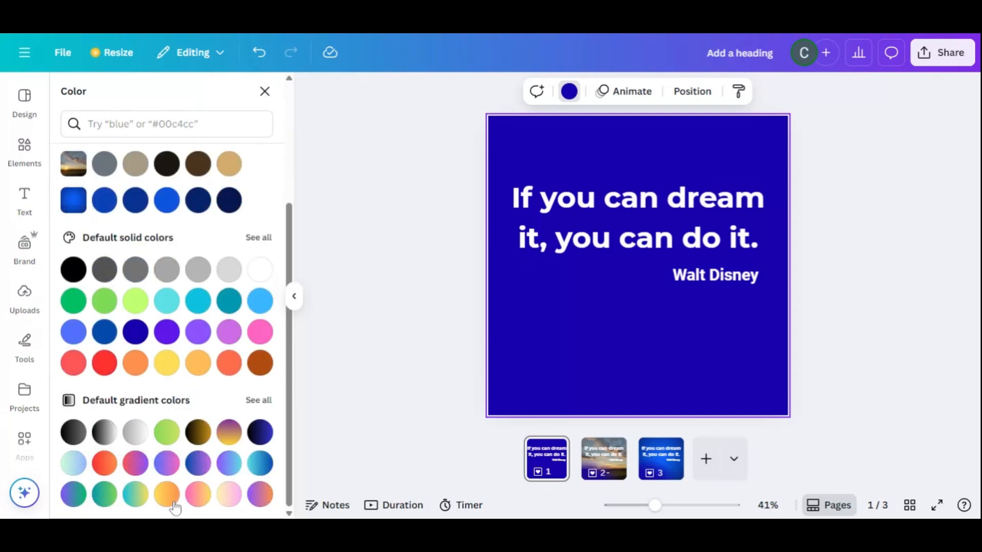
click(108, 469)
scroll(154, 409, up, 3)
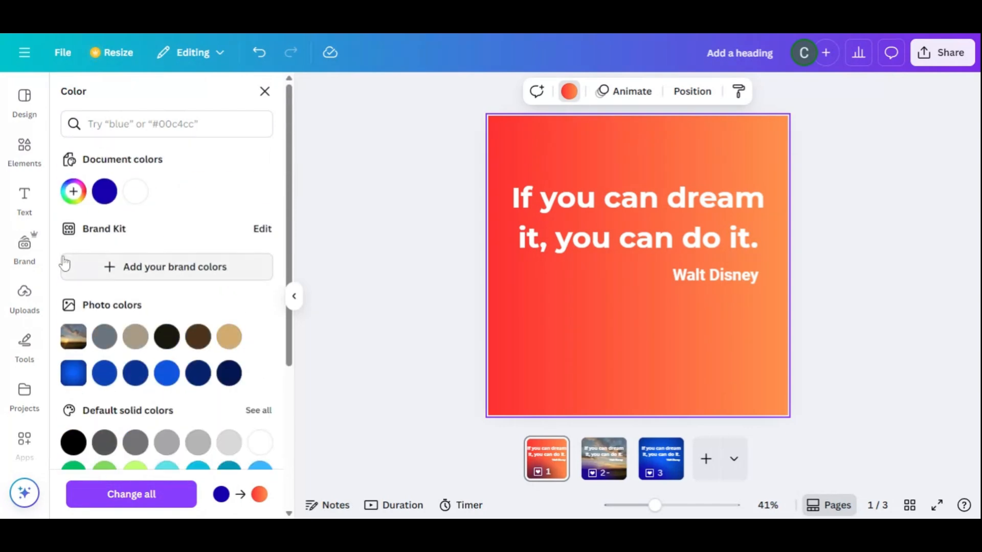
Inspect the red and orange gradient stops, and set the first page's background back to the dark blue document colour.
click(73, 191)
click(94, 297)
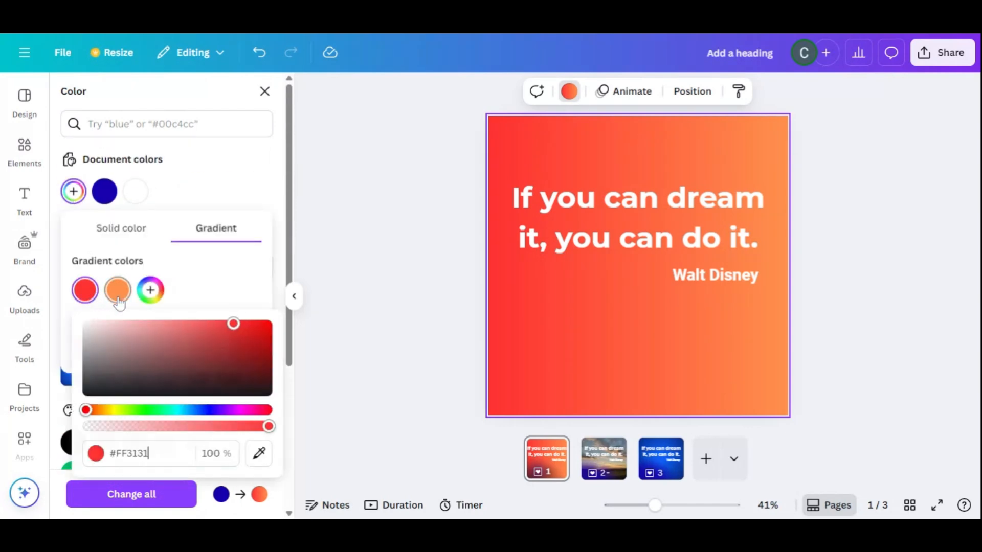
click(109, 301)
click(98, 300)
click(108, 302)
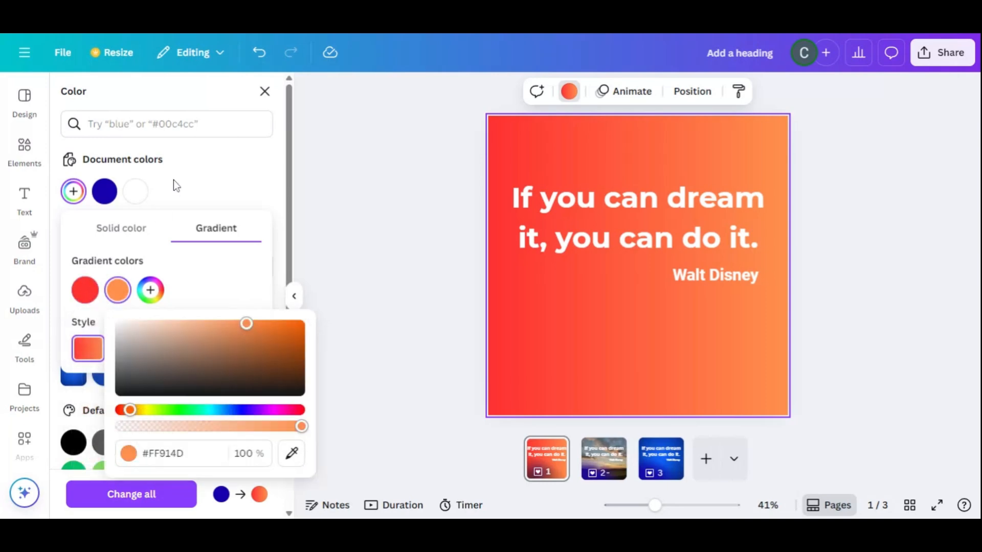
click(174, 182)
click(105, 192)
click(74, 193)
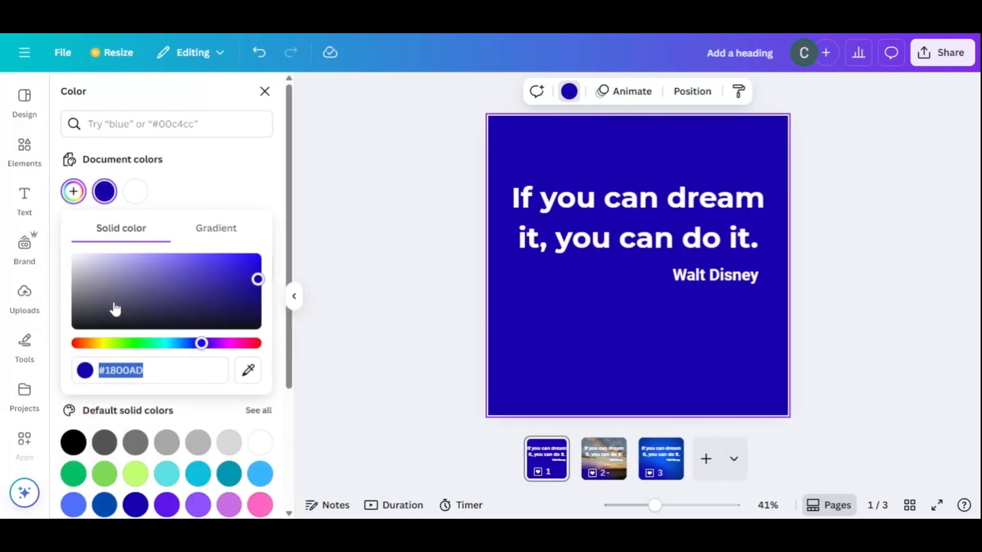
click(207, 181)
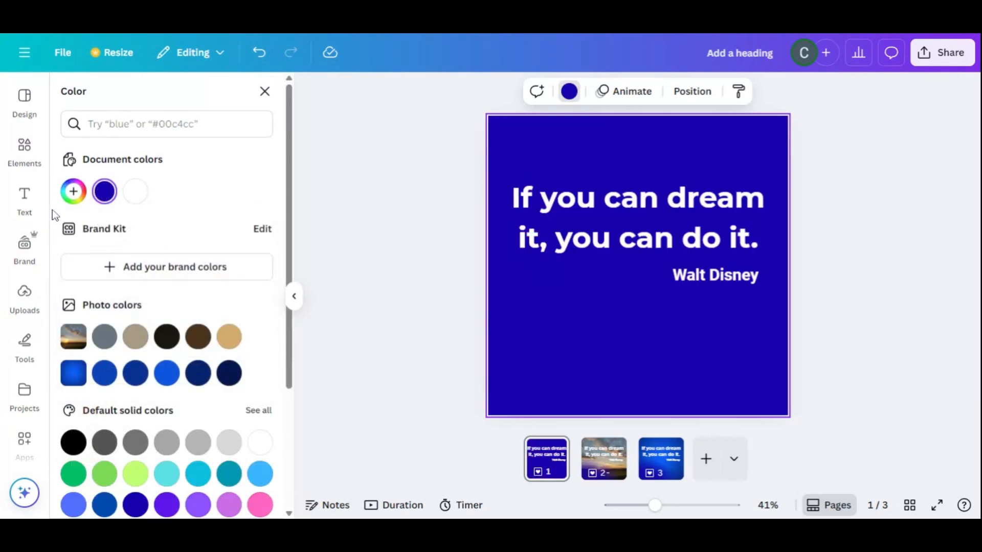
Give the first page's background the custom solid green #00AD2B.
click(73, 191)
click(224, 195)
click(73, 191)
click(122, 343)
click(142, 343)
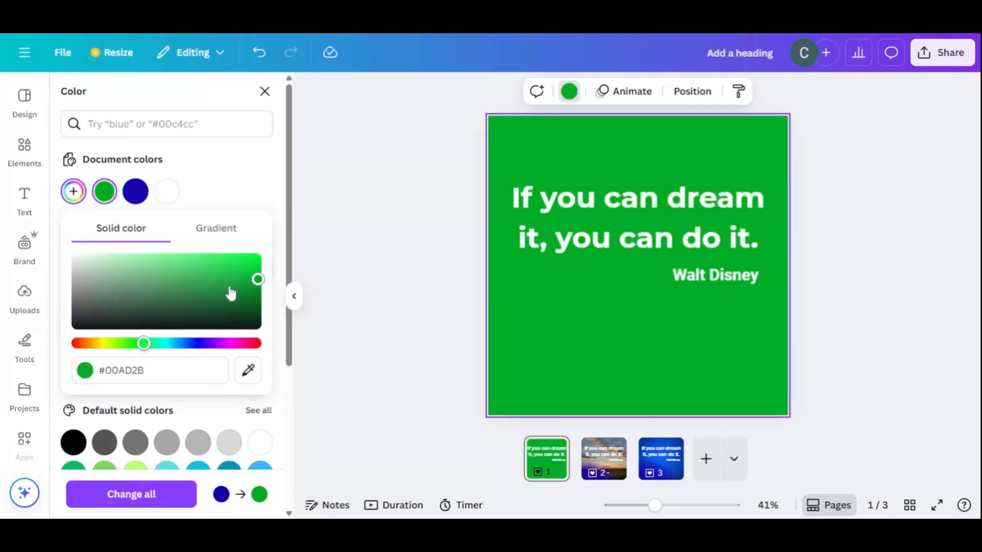
Change the first page's custom background colour to the blue #2D51AF and from there to the purple #6F16D4.
drag(228, 292, 212, 278)
click(189, 343)
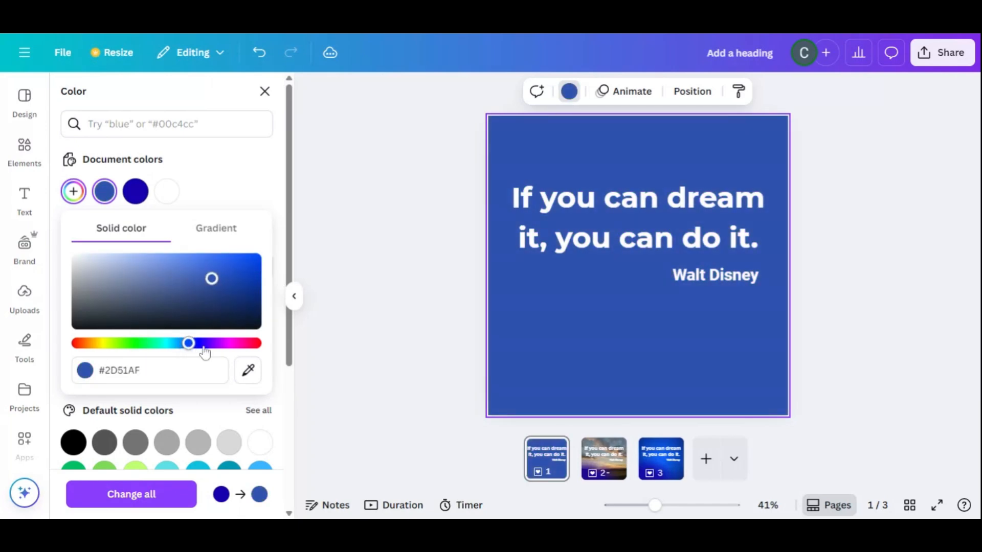
mouse_move(194, 350)
mouse_down()
mouse_move(236, 350)
mouse_move(81, 353)
mouse_move(213, 352)
mouse_up()
drag(223, 308, 233, 277)
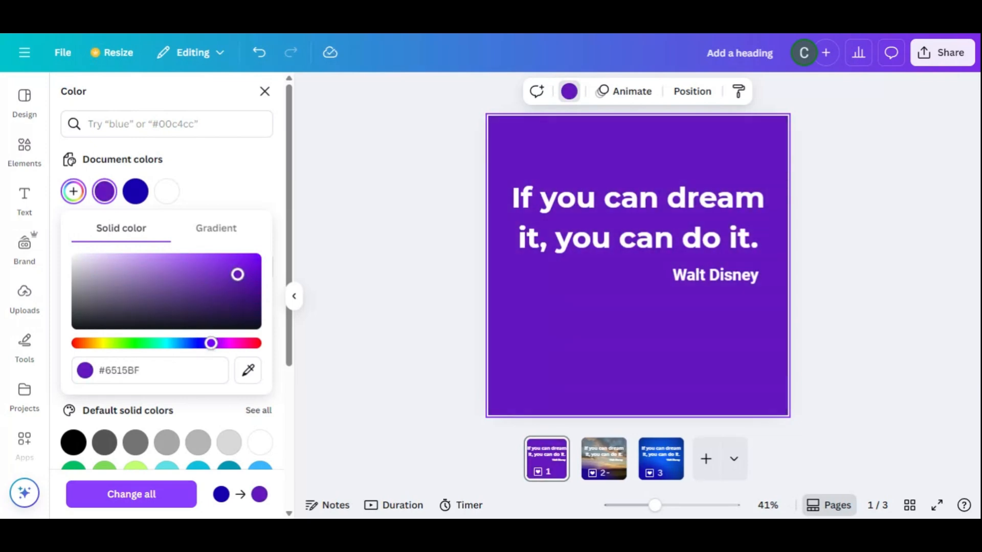
mouse_move(243, 268)
mouse_down()
mouse_move(99, 290)
mouse_move(217, 285)
mouse_move(170, 284)
mouse_move(241, 280)
mouse_move(238, 269)
mouse_up()
Show where the colour's hex code is edited and fine-tune the first page's purple shade.
click(119, 370)
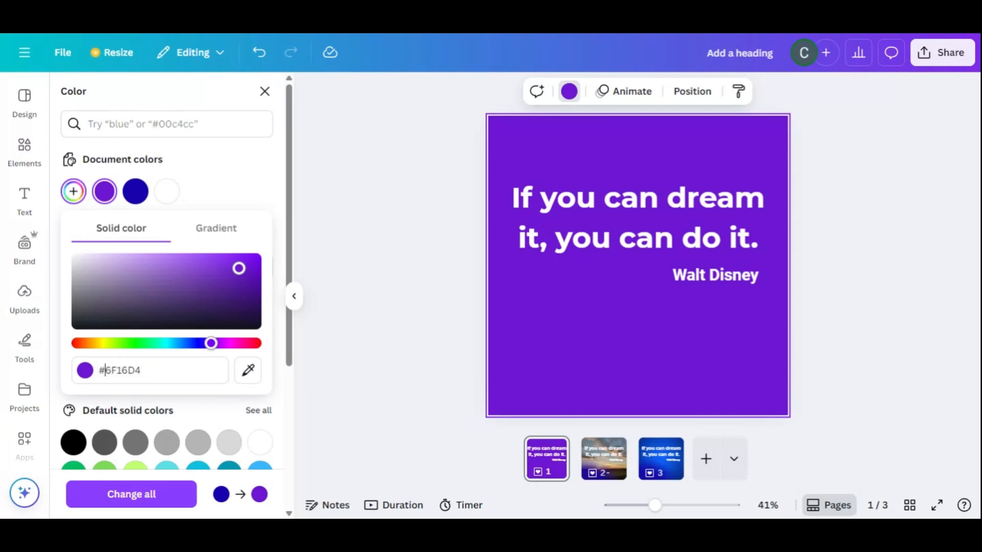
drag(162, 285, 238, 272)
click(168, 368)
click(99, 370)
mouse_move(238, 272)
mouse_down()
mouse_move(222, 275)
mouse_move(240, 271)
mouse_move(230, 286)
mouse_move(248, 265)
mouse_move(175, 280)
mouse_move(176, 294)
mouse_move(125, 292)
mouse_move(97, 274)
mouse_move(193, 276)
mouse_move(193, 285)
mouse_move(240, 271)
mouse_up()
Try a purple-to-pink gradient on the first page's background and return it to a solid colour.
click(229, 235)
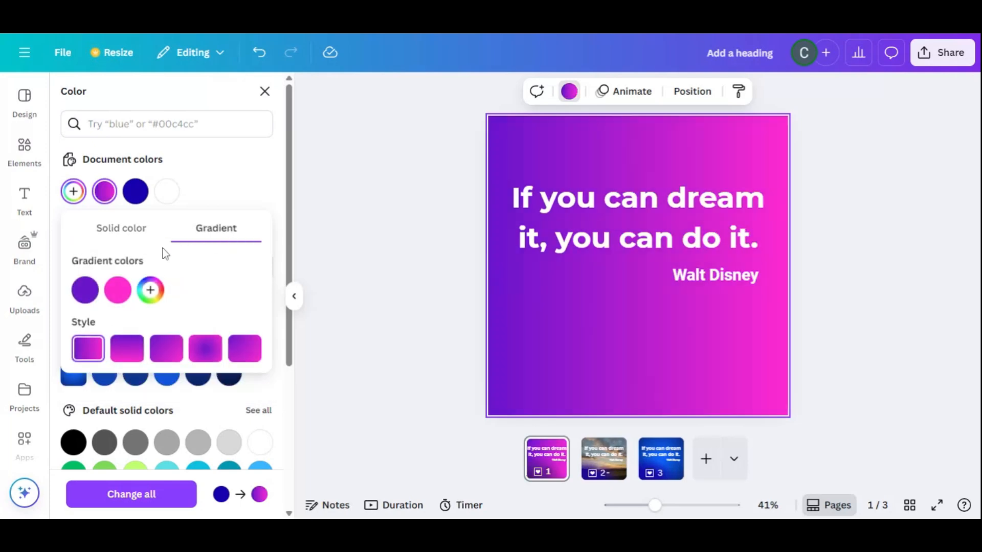
click(121, 239)
click(218, 231)
click(125, 230)
Darken the first page's purple to #5C229D, select its hex code, and brighten the purple again.
mouse_move(222, 270)
mouse_down()
mouse_move(220, 285)
mouse_move(231, 278)
mouse_move(218, 282)
mouse_up()
key(Tab)
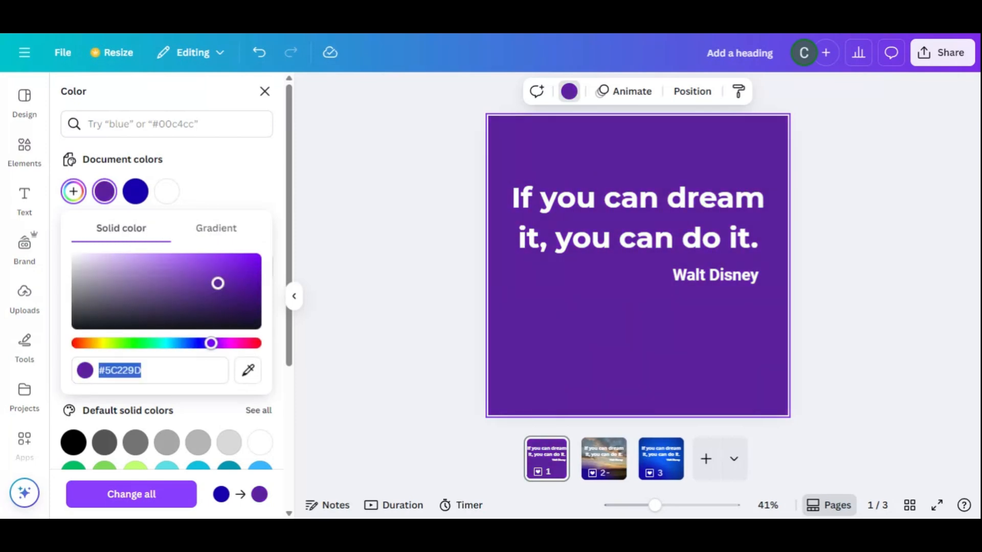
key(End)
key(ctrl+shift+Left)
key(Right)
key(ctrl+a)
drag(219, 285, 238, 270)
click(232, 173)
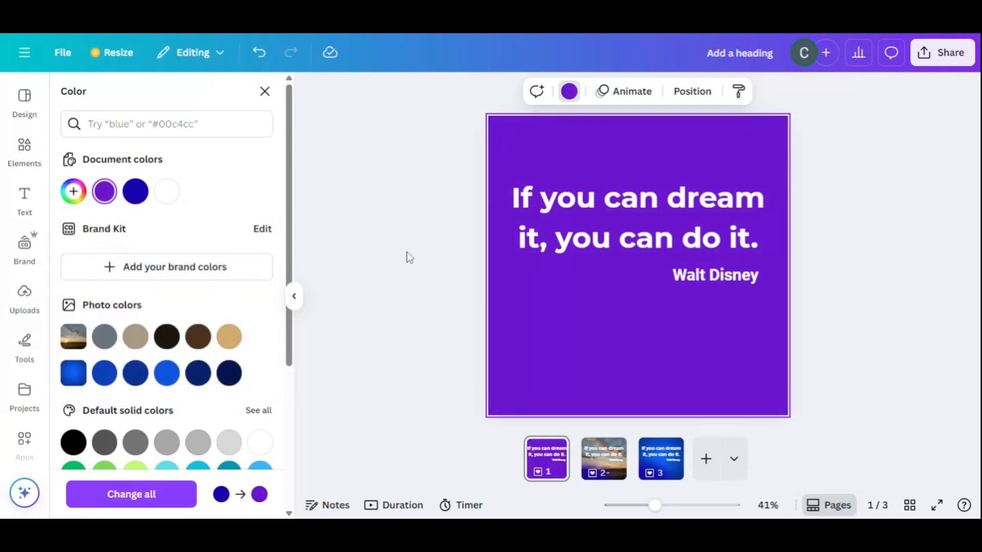
Check the other pages, and restore the dark blue document colour as the first page's background.
click(603, 455)
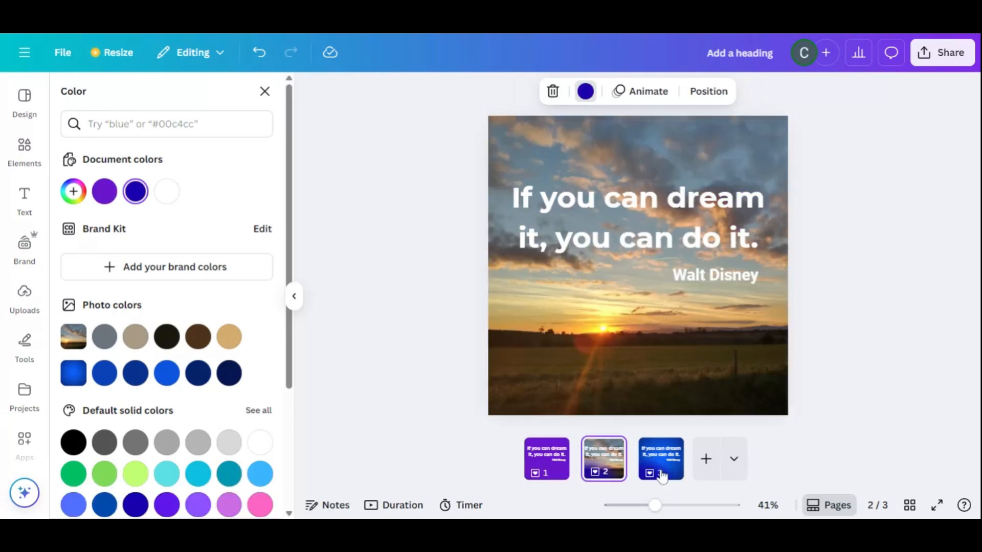
key(Right)
click(547, 461)
click(560, 339)
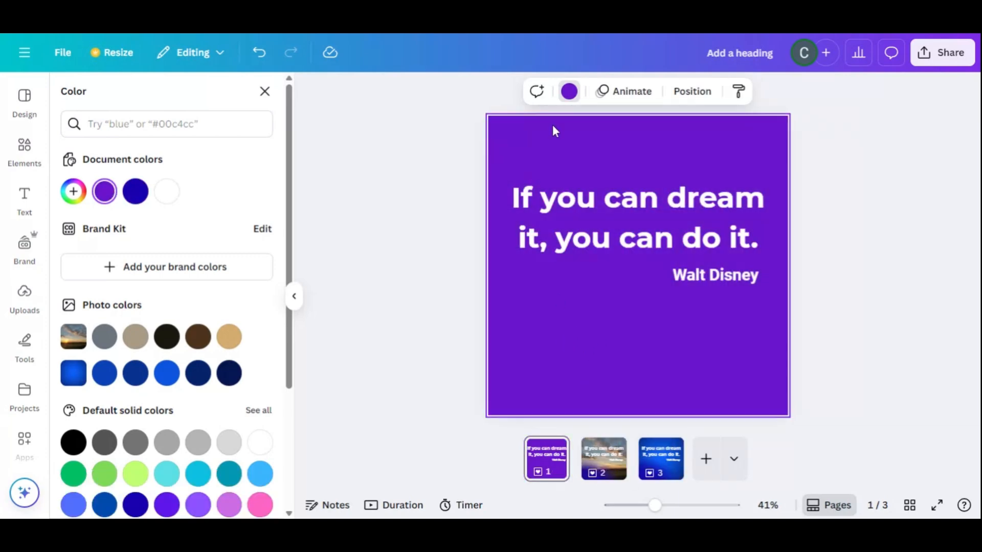
click(556, 102)
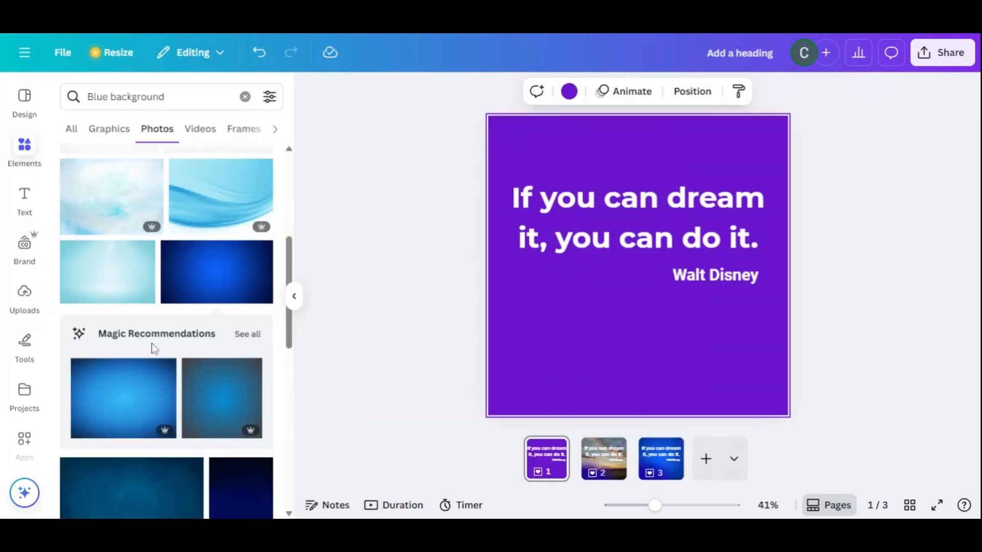
click(569, 92)
click(104, 192)
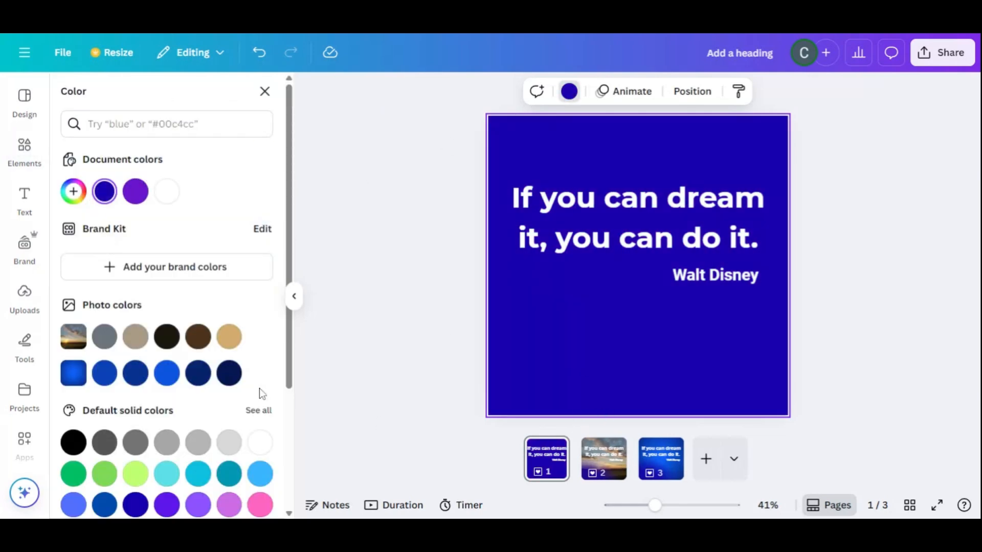
scroll(259, 388, down, 3)
scroll(145, 481, up, 3)
Review all three page versions and compare the photo colours drawn from the sunset and blue gradient backgrounds.
click(594, 463)
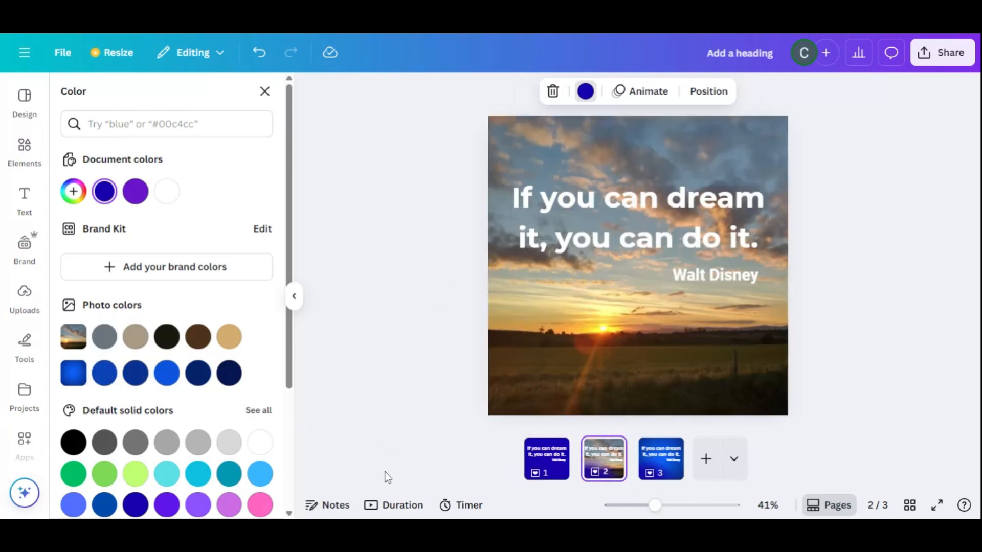
click(603, 323)
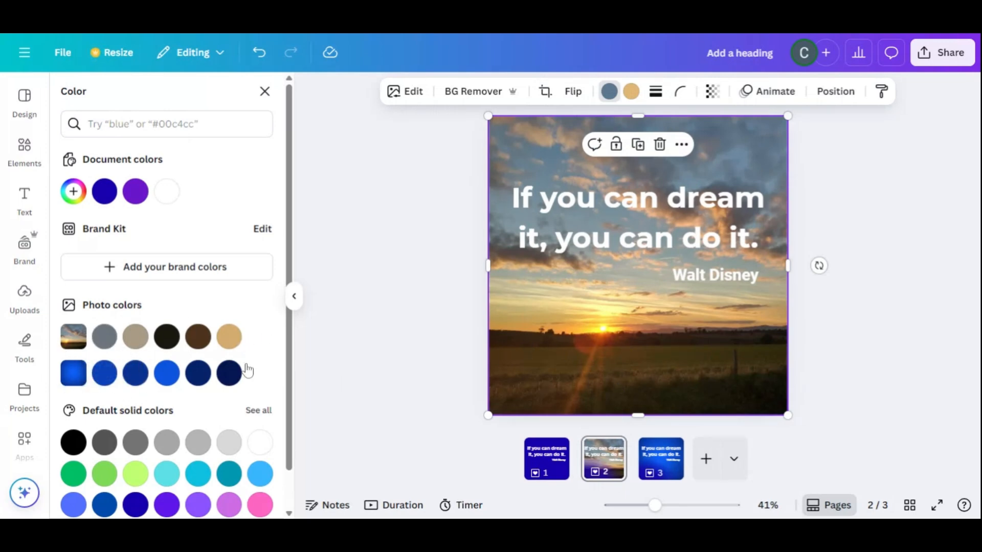
click(654, 470)
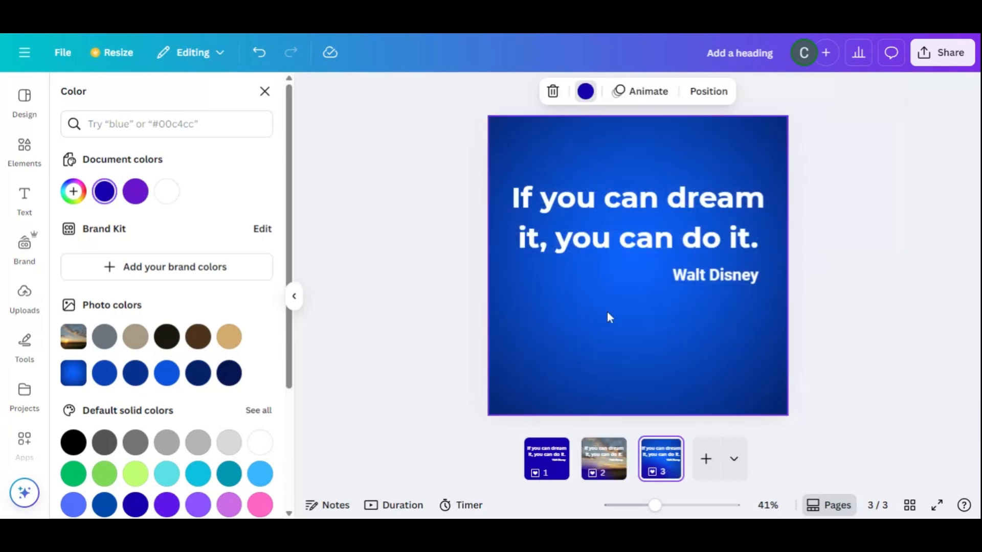
click(575, 338)
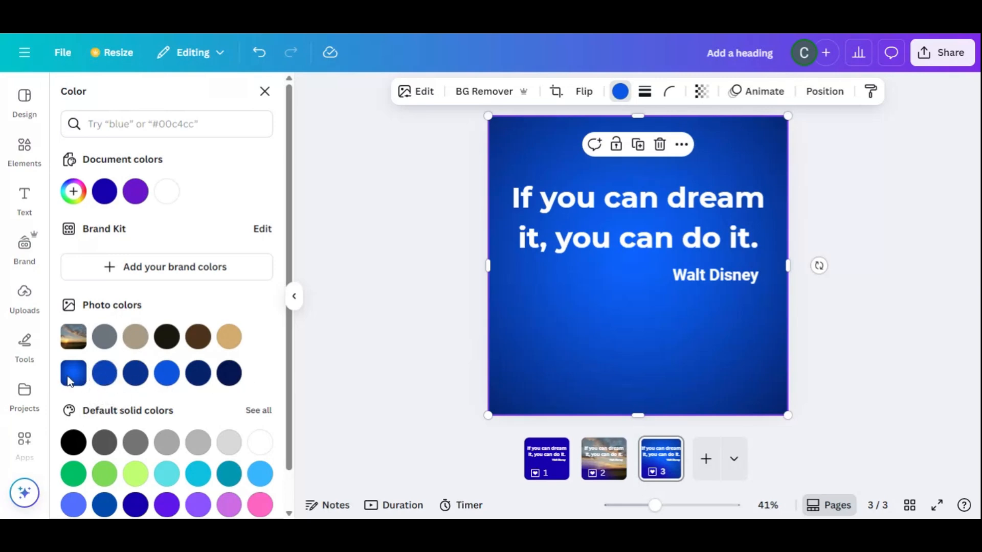
click(532, 476)
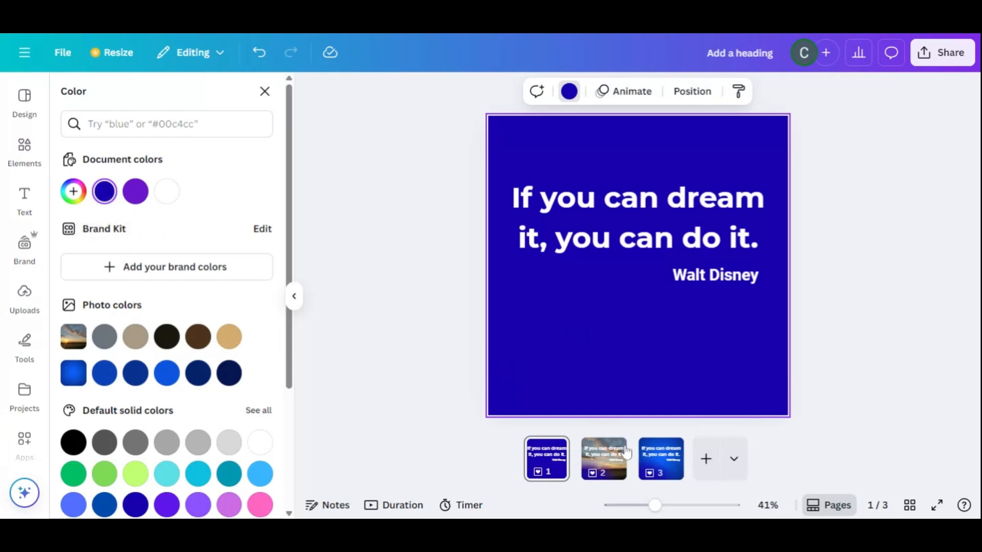
click(589, 467)
click(561, 470)
click(608, 478)
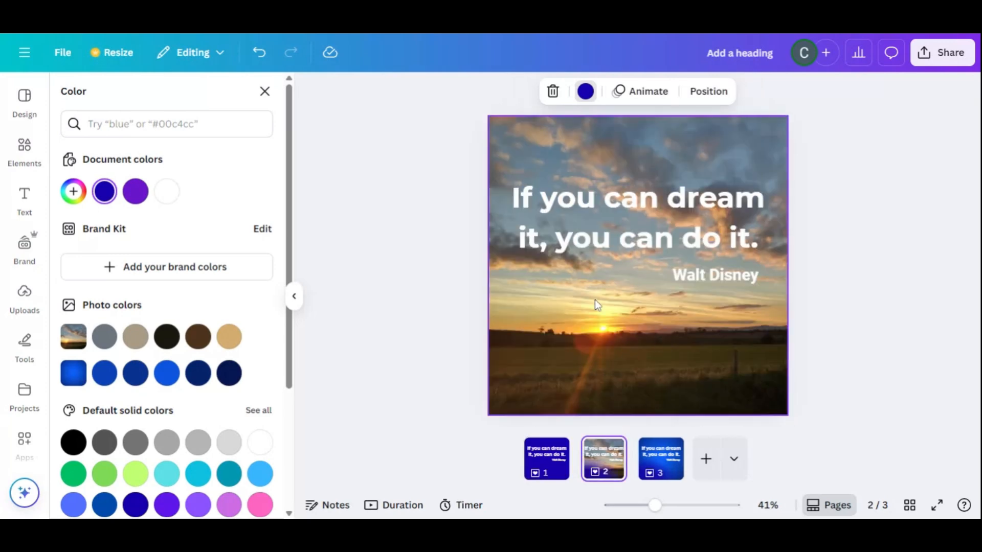
click(665, 468)
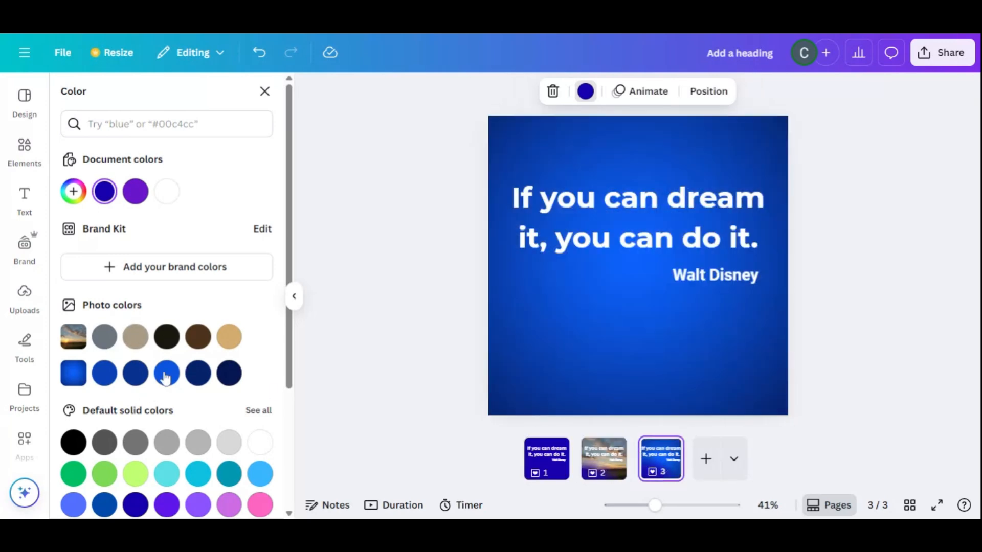
click(559, 473)
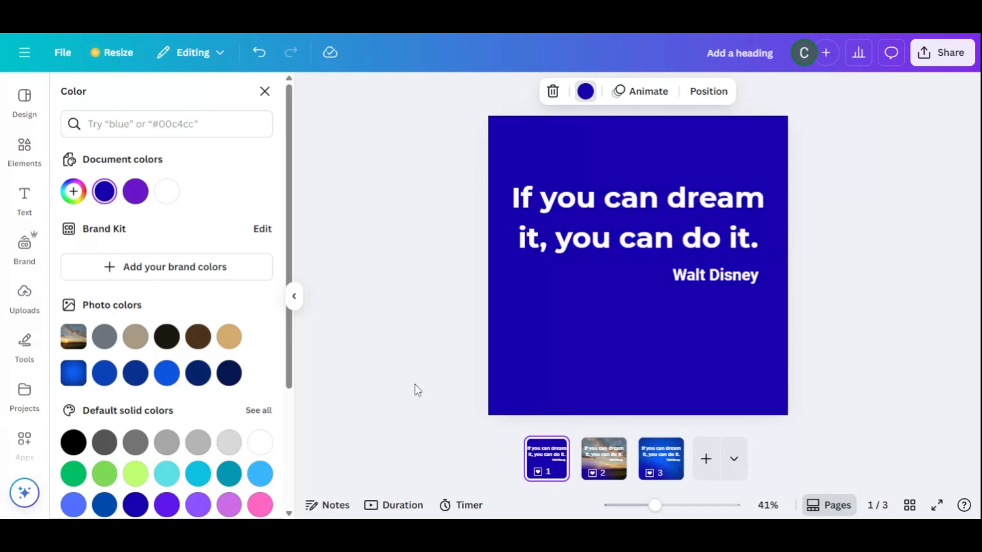
click(351, 349)
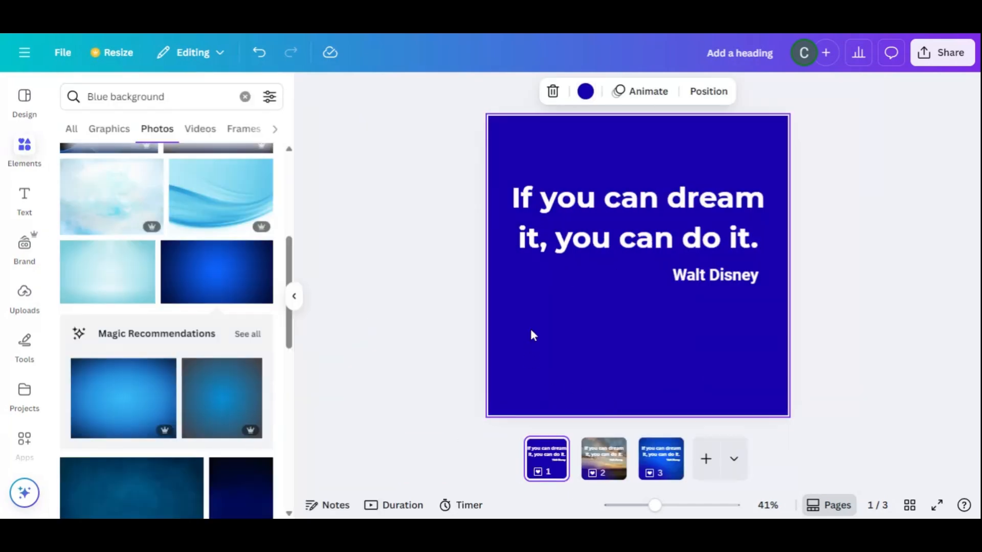
click(601, 315)
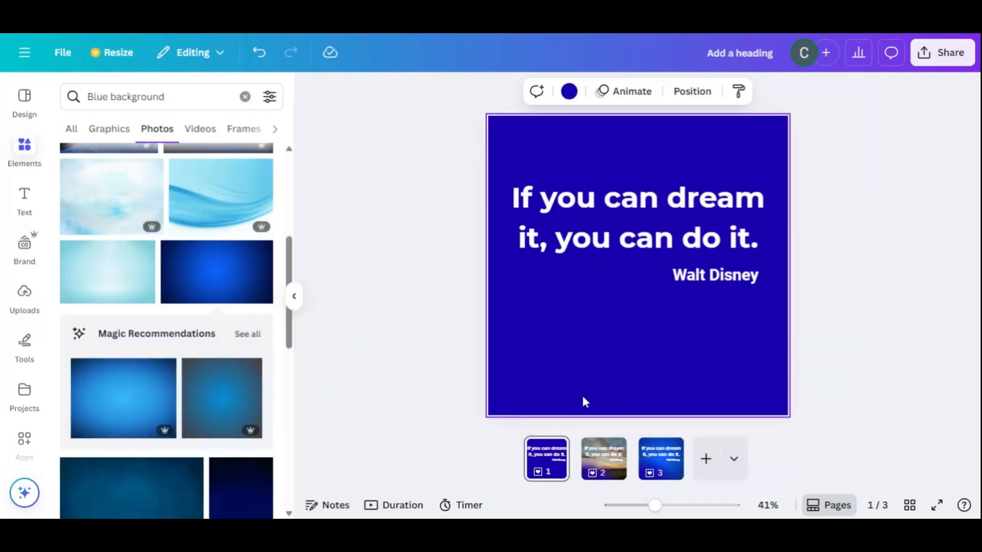
Inspect the solid blue, sunset photo and blue gradient backgrounds across the three pages.
click(565, 102)
click(765, 391)
click(616, 470)
click(597, 342)
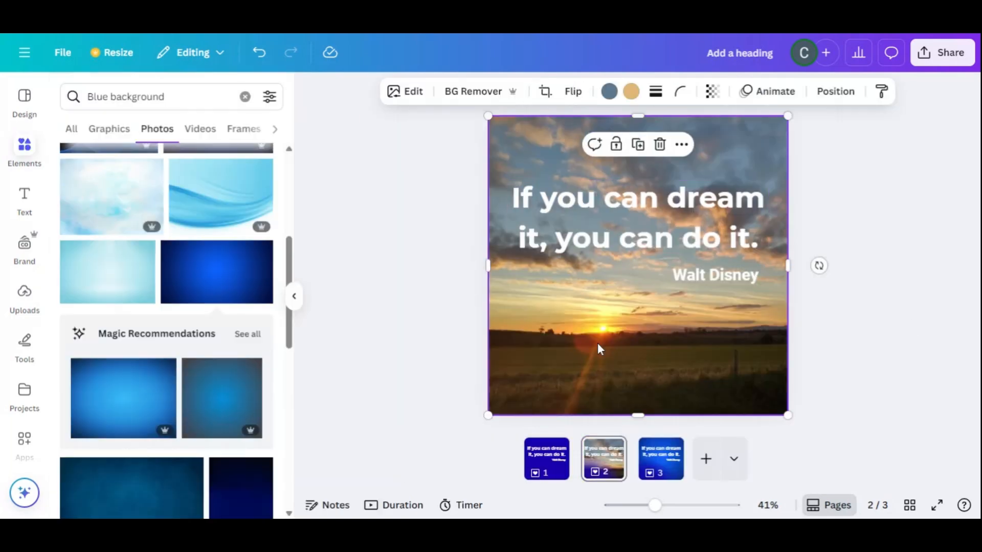
click(662, 466)
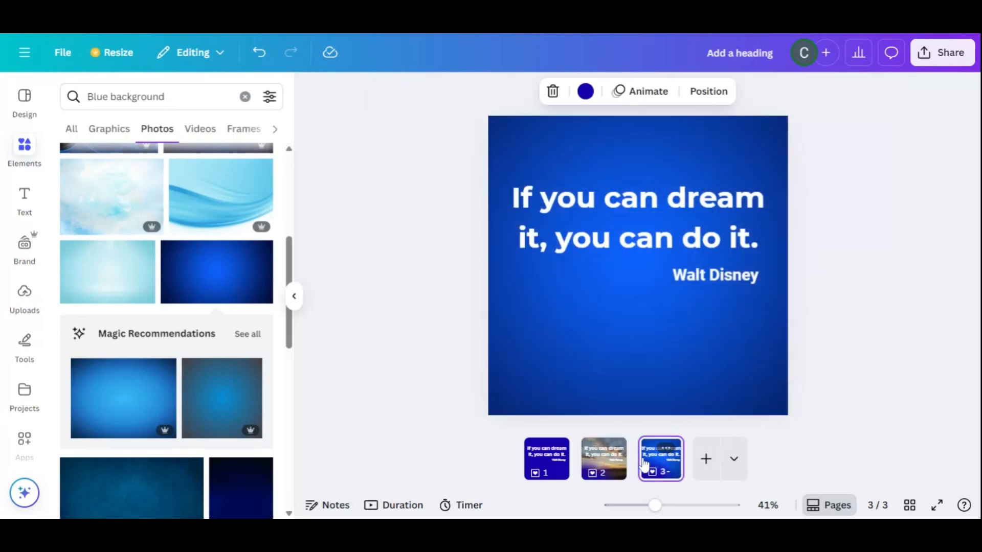
click(571, 333)
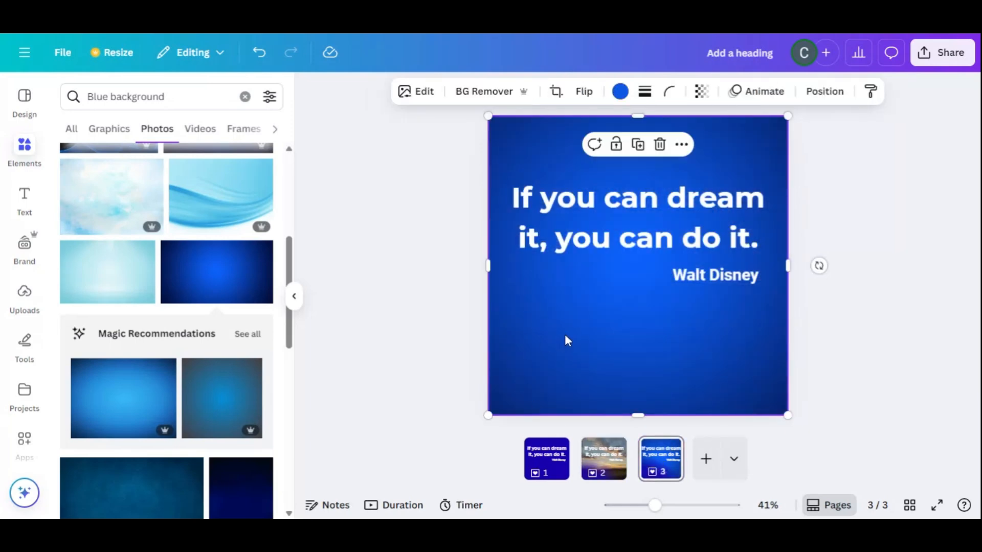
Clear the "Blue background" element search and return to the first page.
click(246, 97)
click(546, 460)
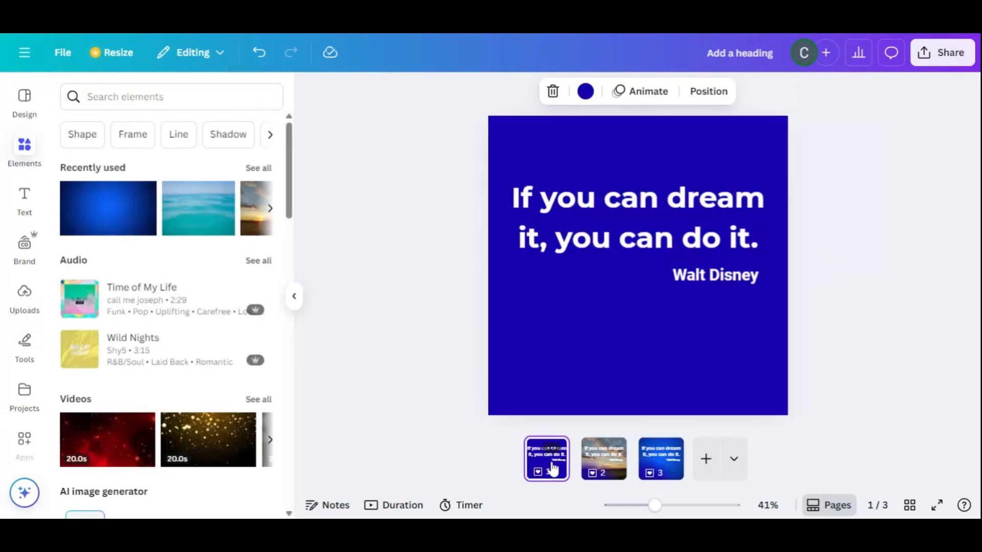
click(378, 289)
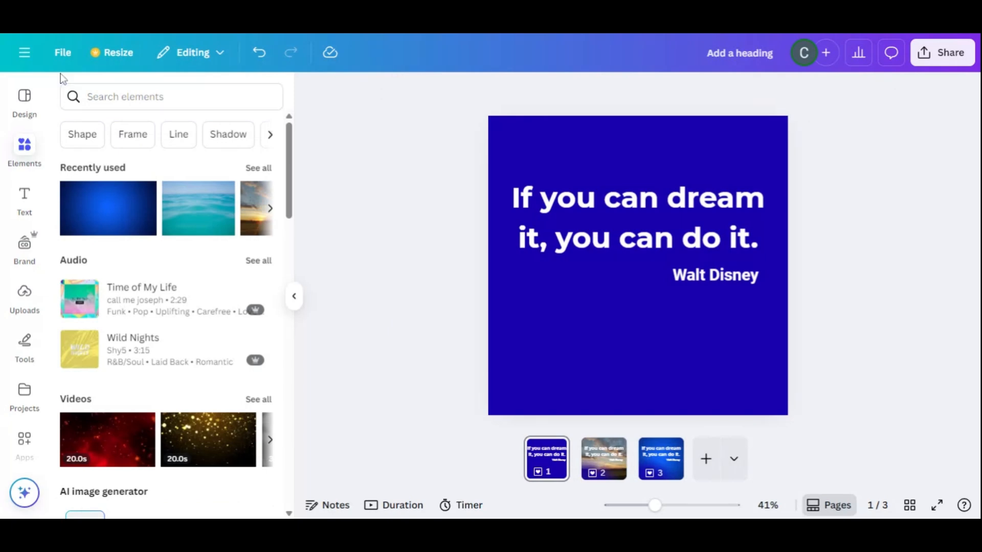
Examine the quote and "Walt Disney" text boxes on the first page, and view the blue gradient version on page 3.
click(565, 227)
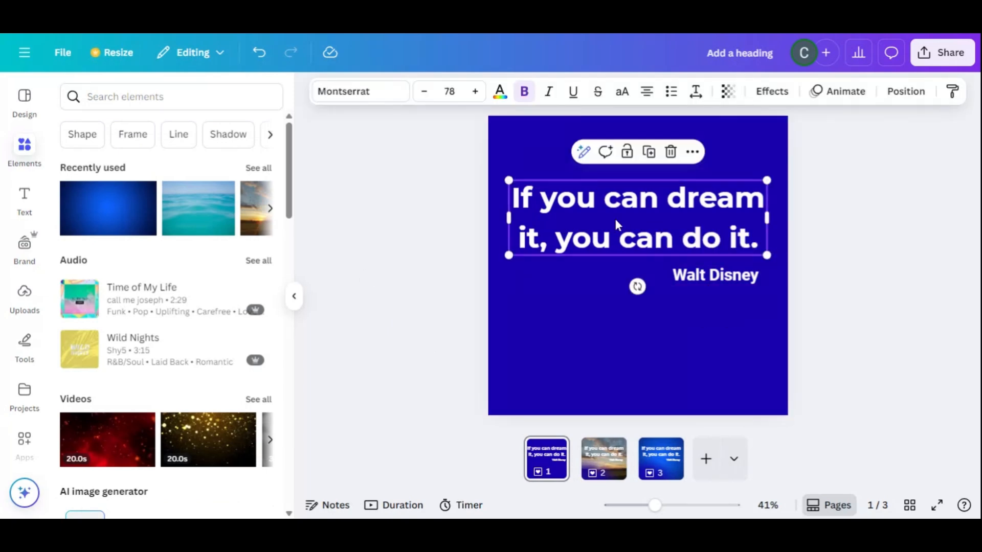
click(677, 277)
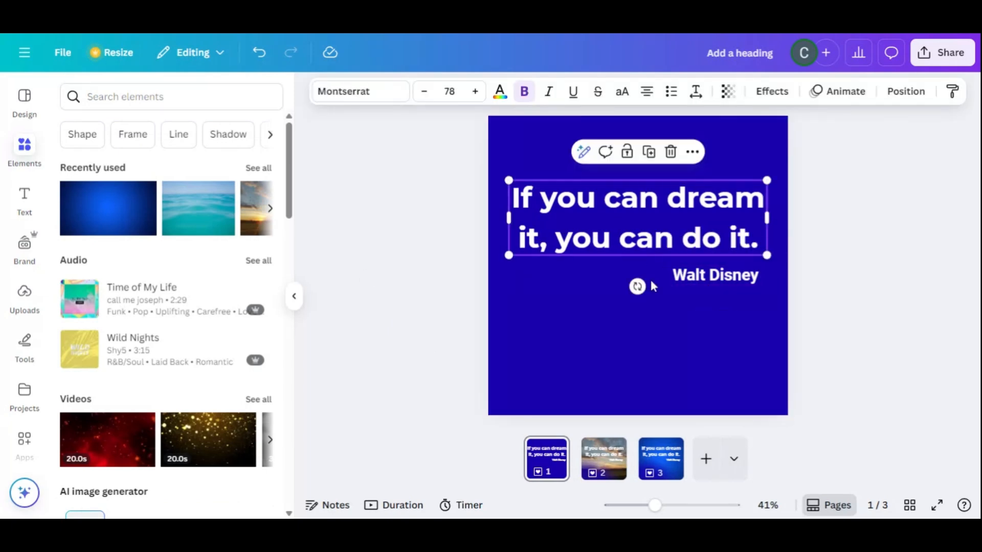
click(678, 276)
click(667, 275)
click(849, 371)
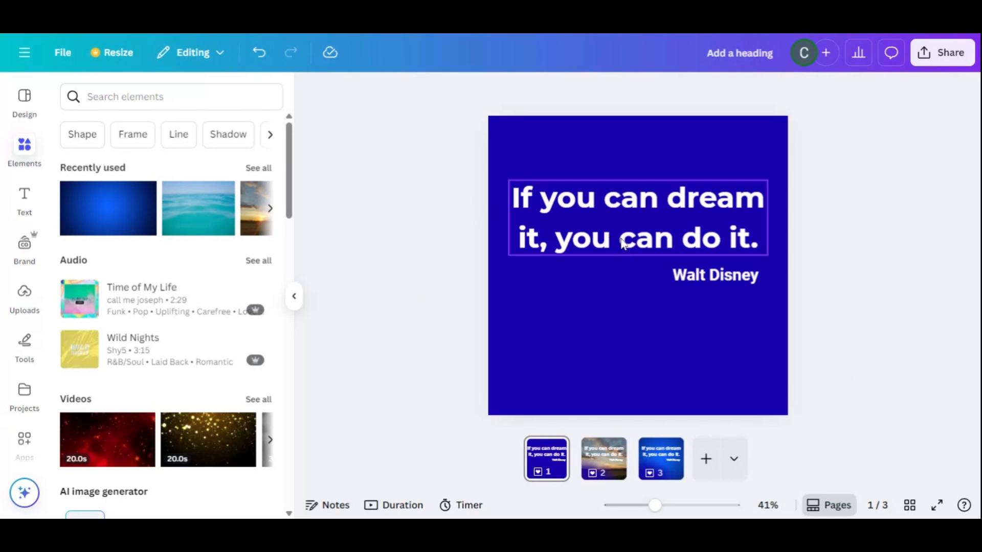
click(712, 279)
click(608, 249)
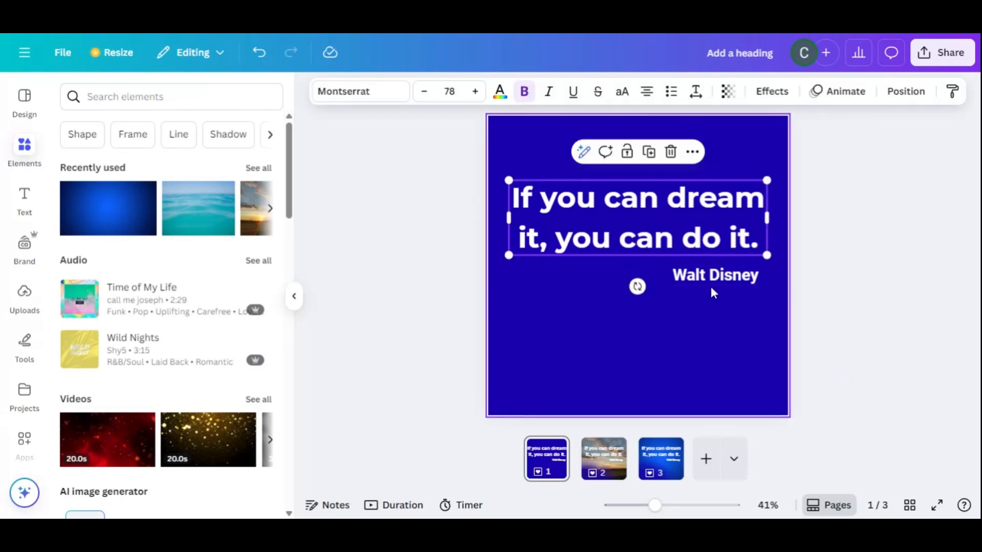
click(711, 279)
click(850, 365)
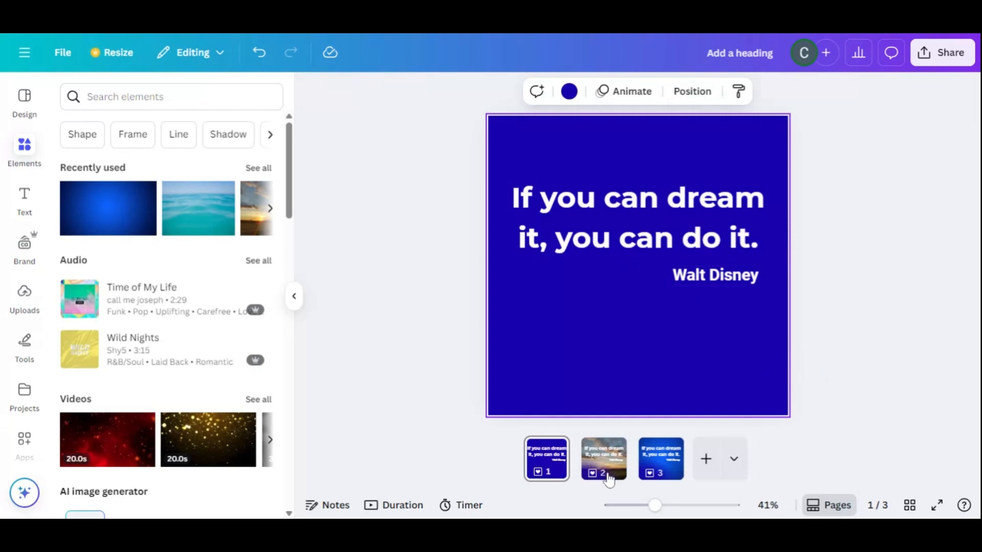
scroll(869, 373, down, 2)
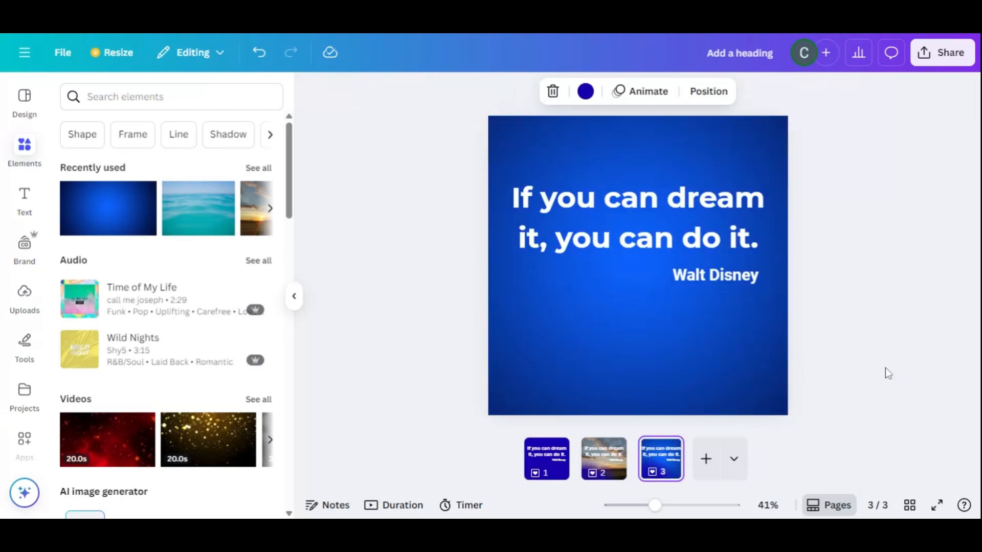